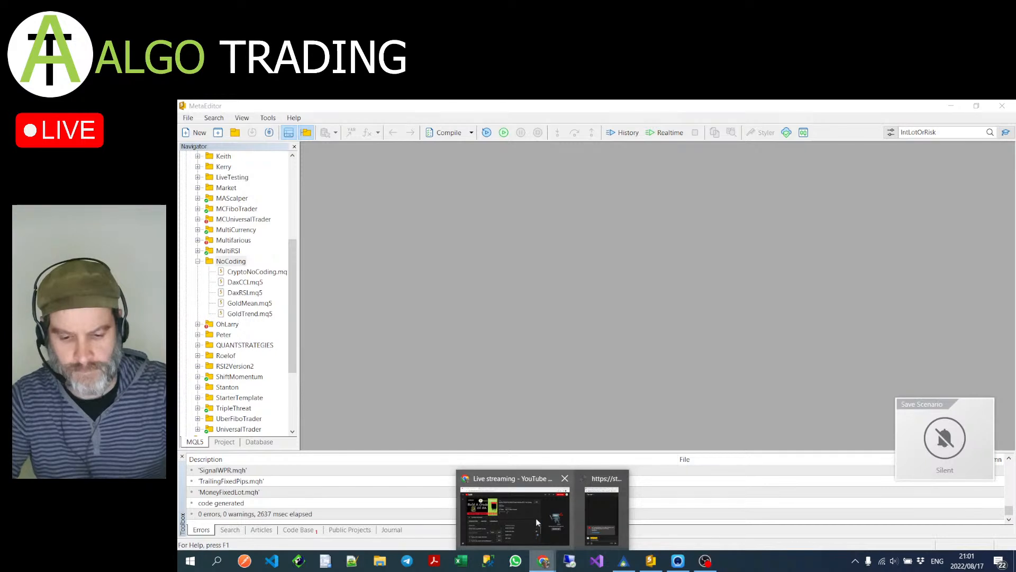
- Check the live stream's status in YouTube Studio and minimize its window
left_click(536, 518)
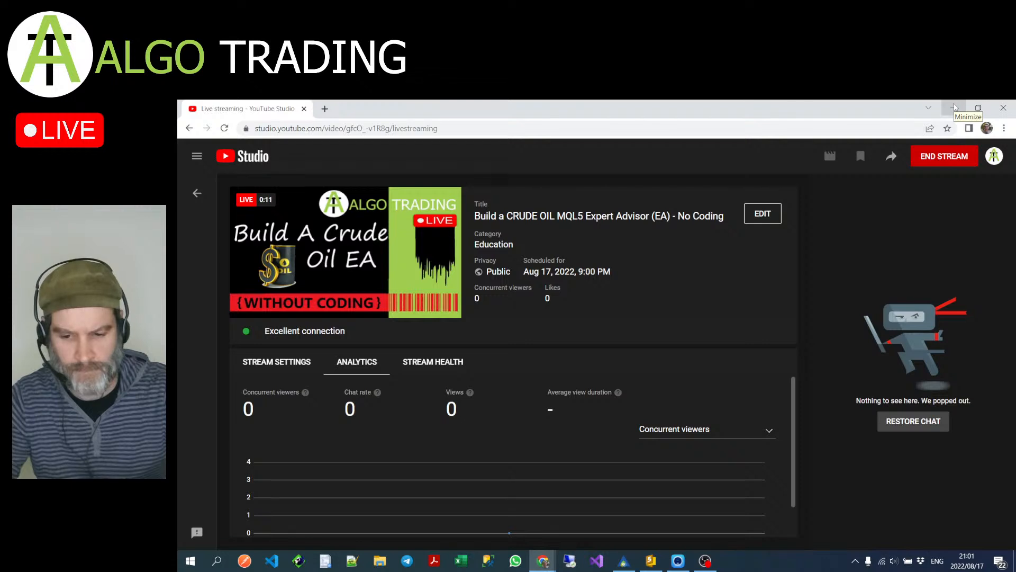
left_click(955, 107)
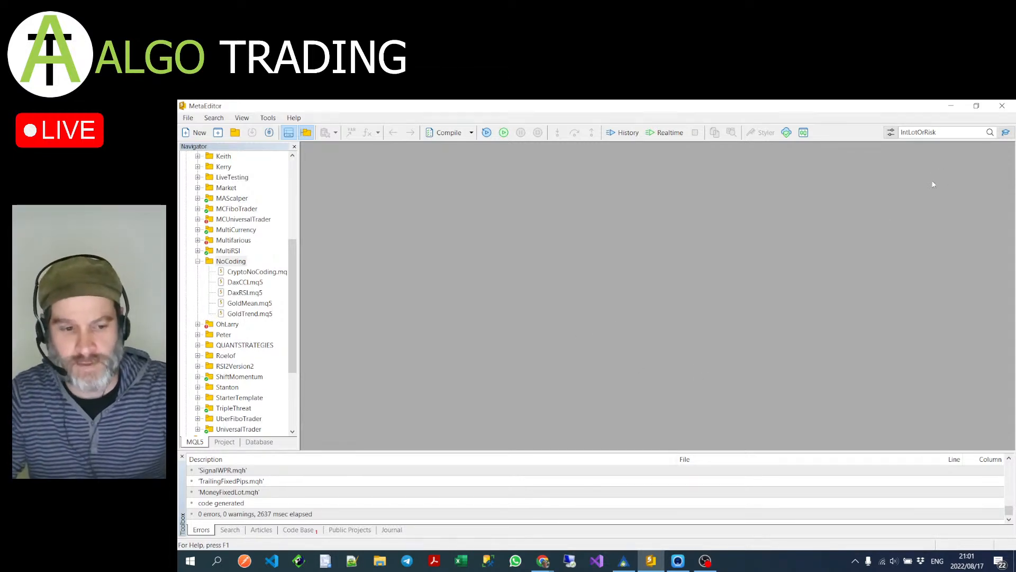
- Close MetaEditor and reopen it from the MetaTrader 5 terminal
left_click(1002, 105)
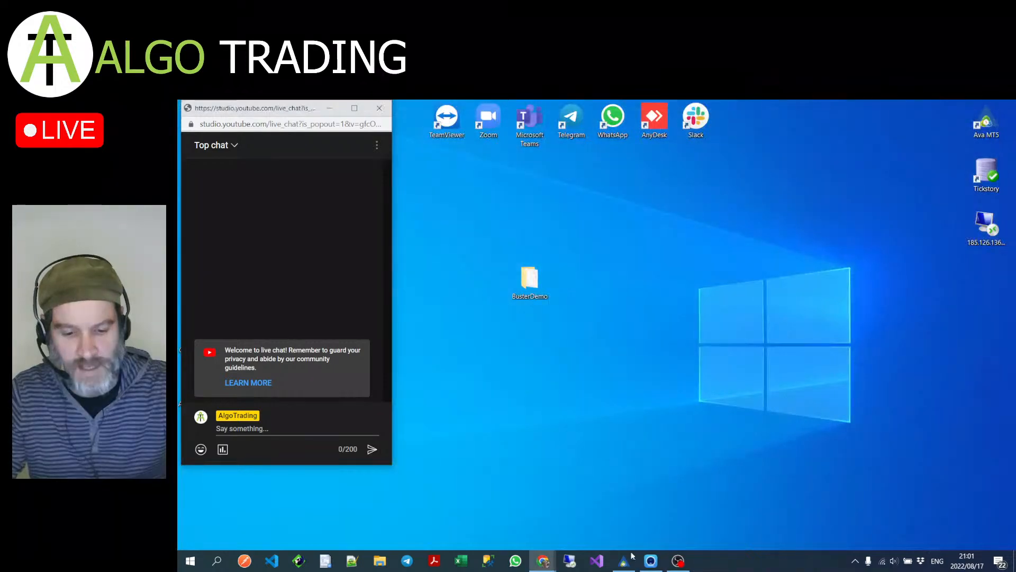
left_click(630, 557)
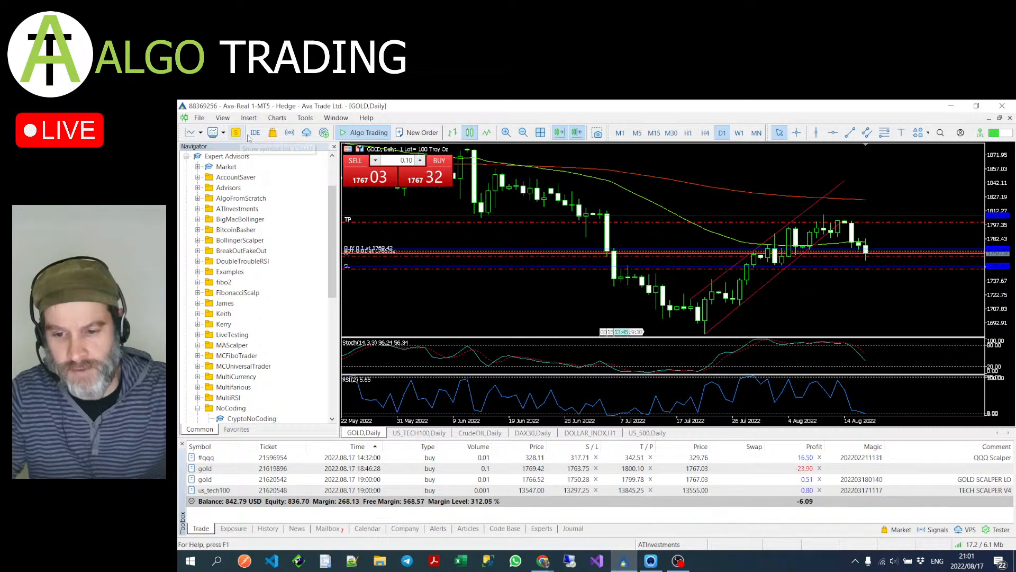
left_click(255, 132)
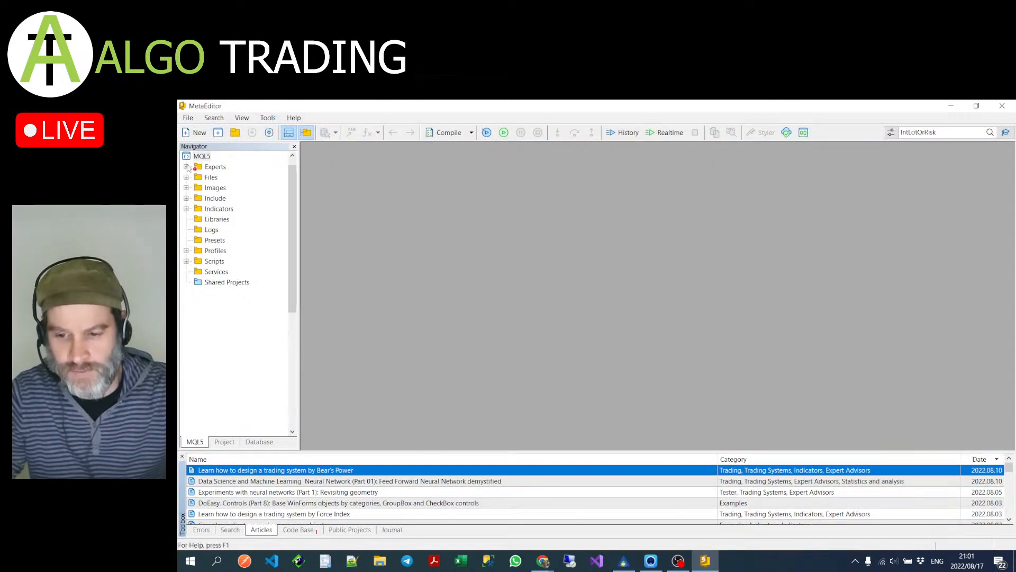
- Start a new Expert Advisor (generate) file in the NoCoding folder under Experts
left_click(186, 167)
scroll(265, 259, "down", 8)
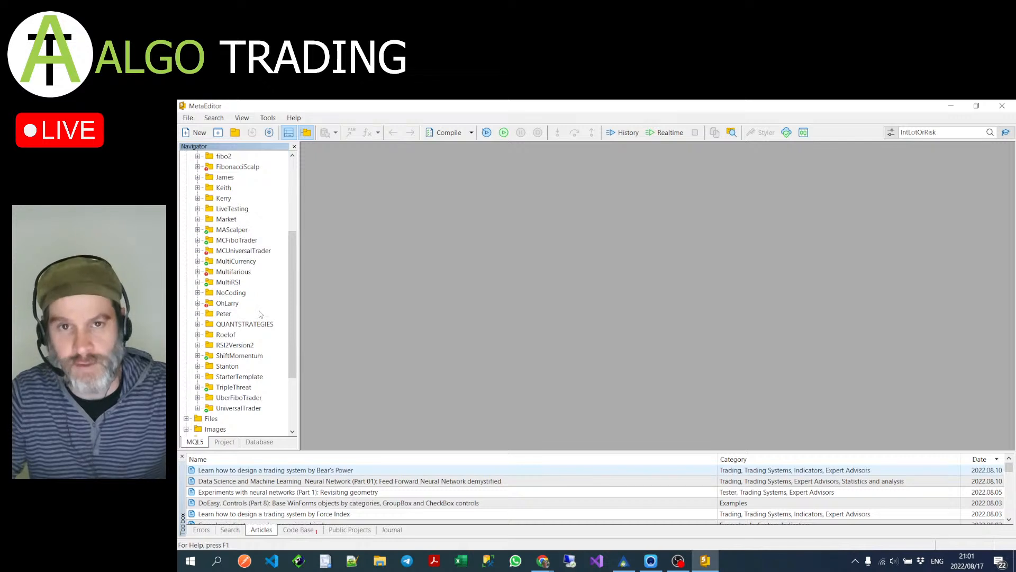
left_click(198, 292)
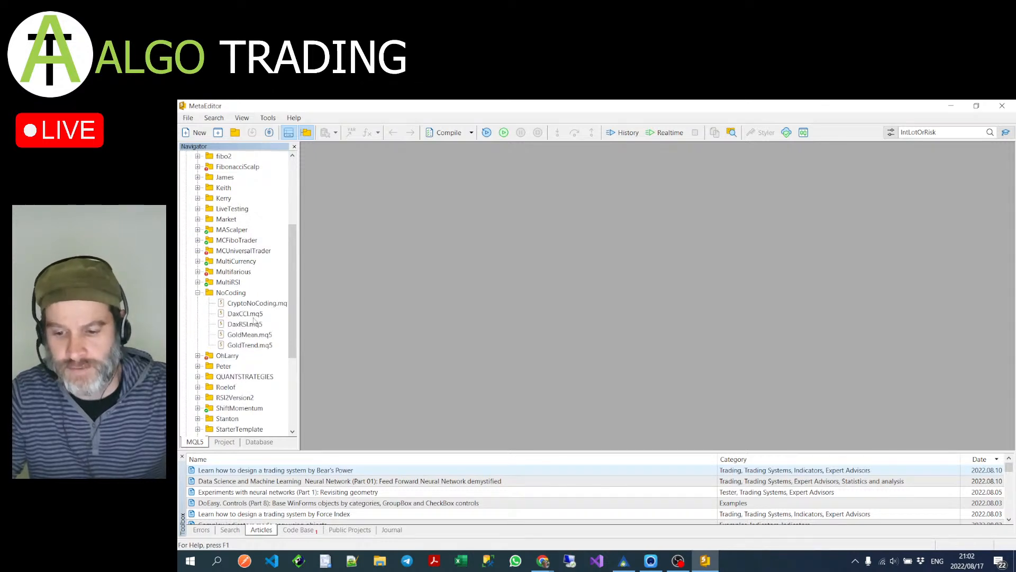
right_click(232, 296)
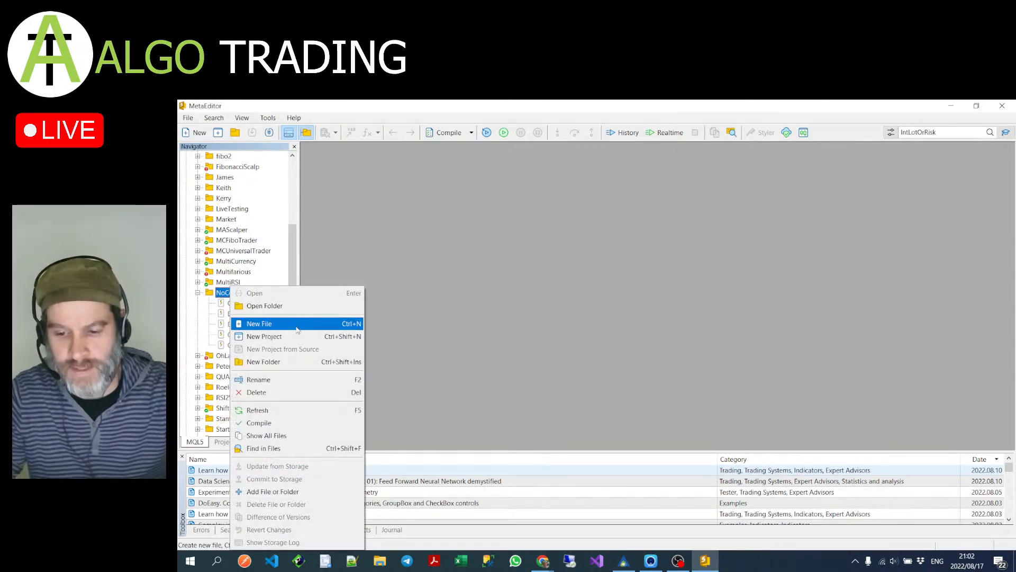
left_click(259, 323)
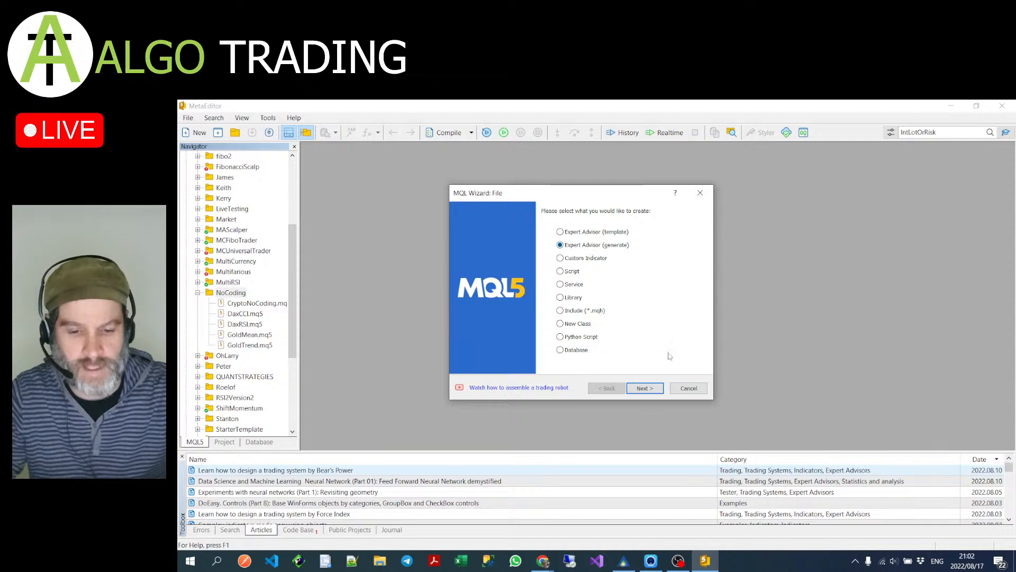
left_click(644, 388)
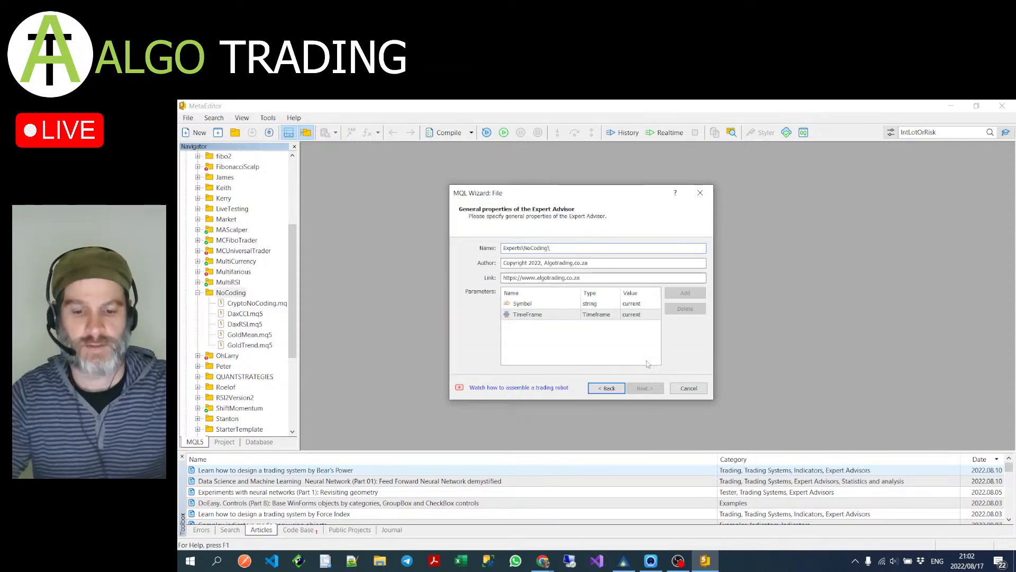
- Name the Expert Advisor CrudeOil, keep the current symbol and timeframe, and continue to its signal properties
left_click(577, 245)
type("CrudeOil")
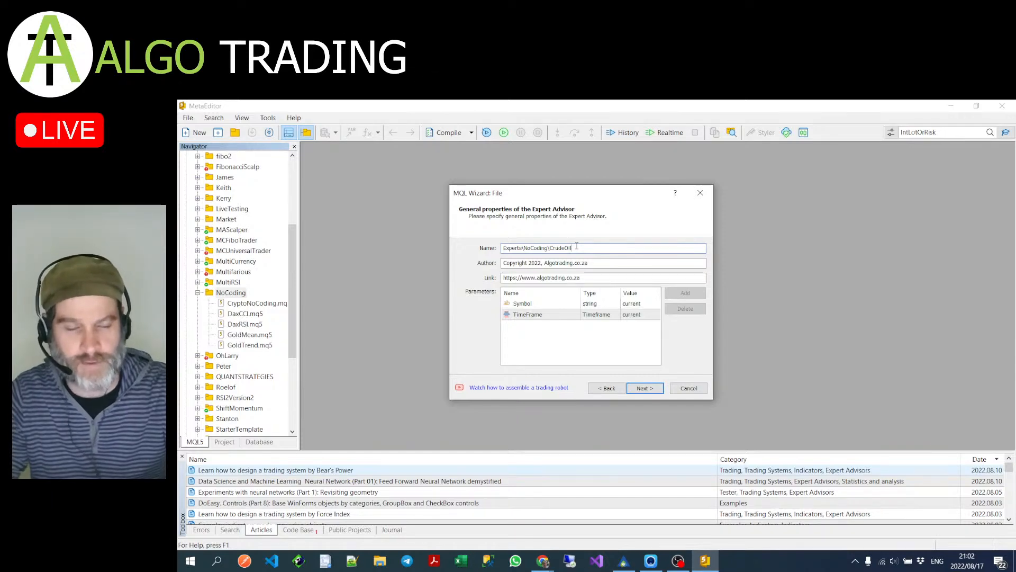
left_click(649, 393)
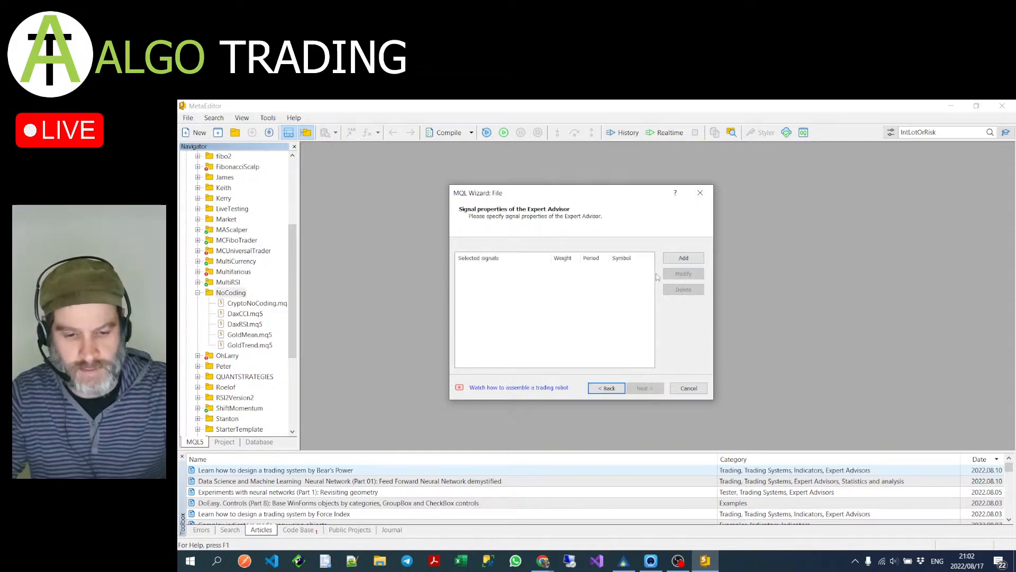
- Start a new signal module based on the Double Exponential Moving Average indicator
left_click(683, 258)
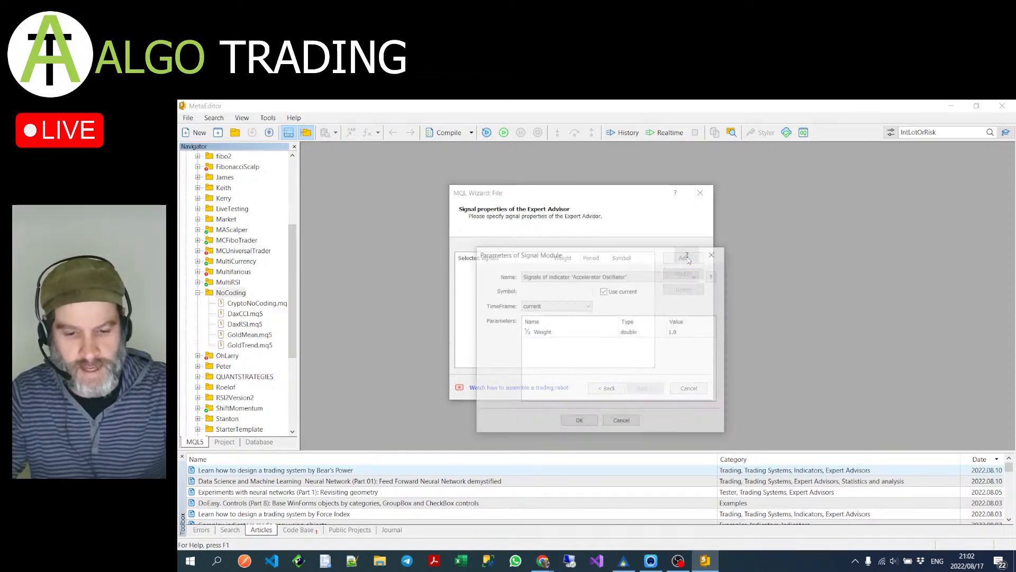
left_click(651, 276)
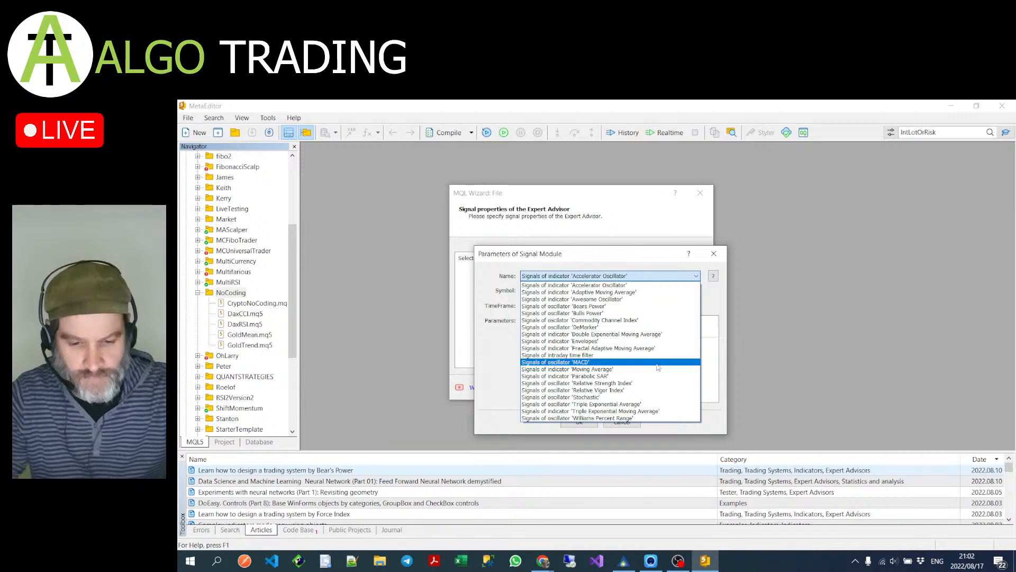
left_click(649, 334)
- Review the buying and selling signal conditions for the Double Exponential Moving Average in the MQL5 Reference, then close it
left_click(713, 276)
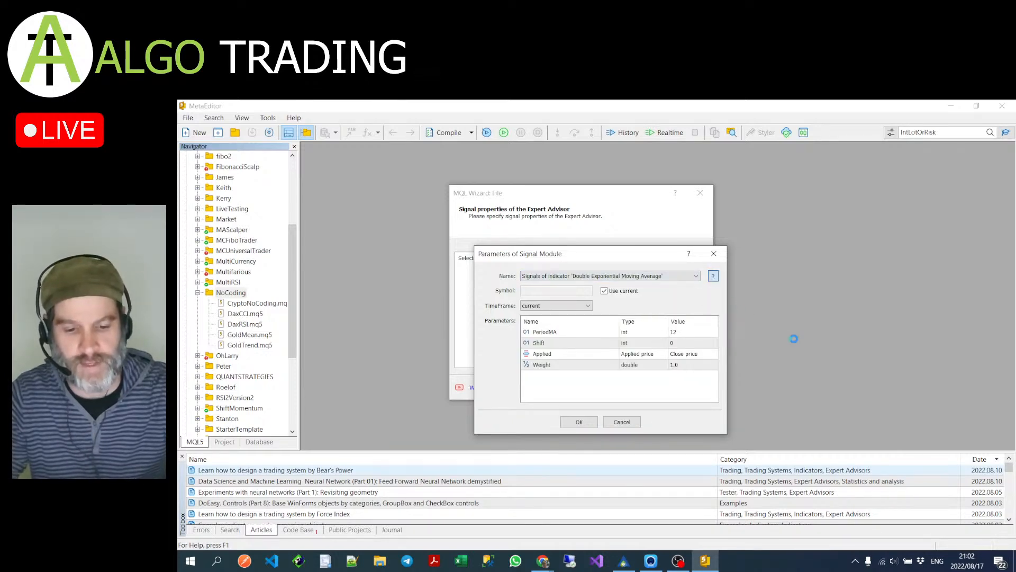
scroll(815, 347, "down", 3)
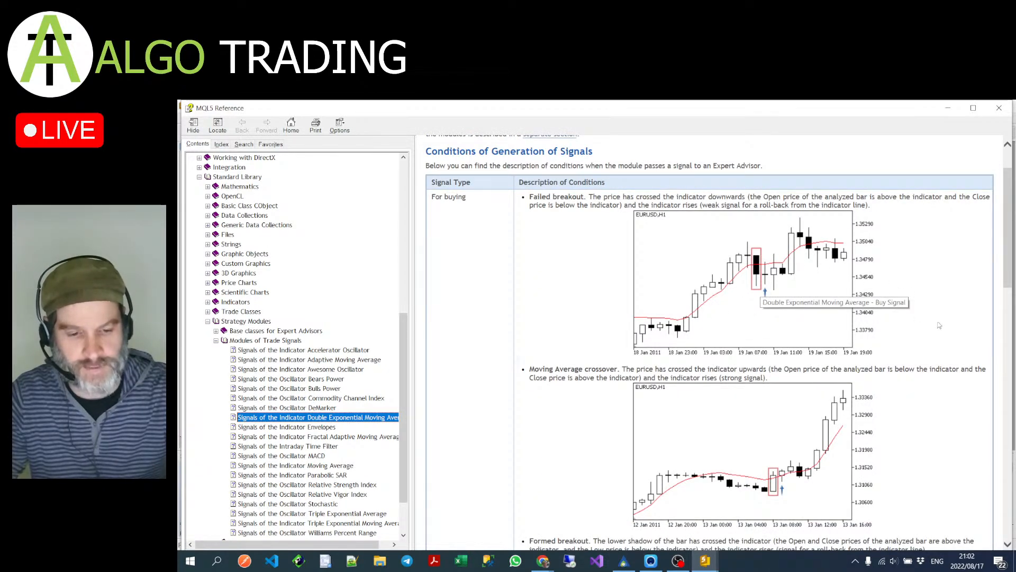
scroll(940, 326, "down", 2)
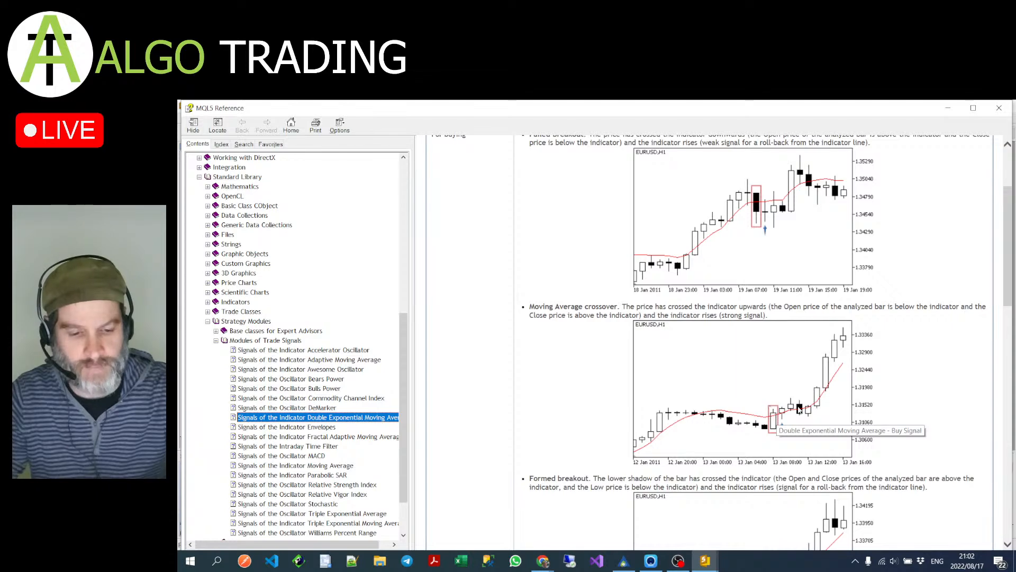
scroll(826, 344, "down", 6)
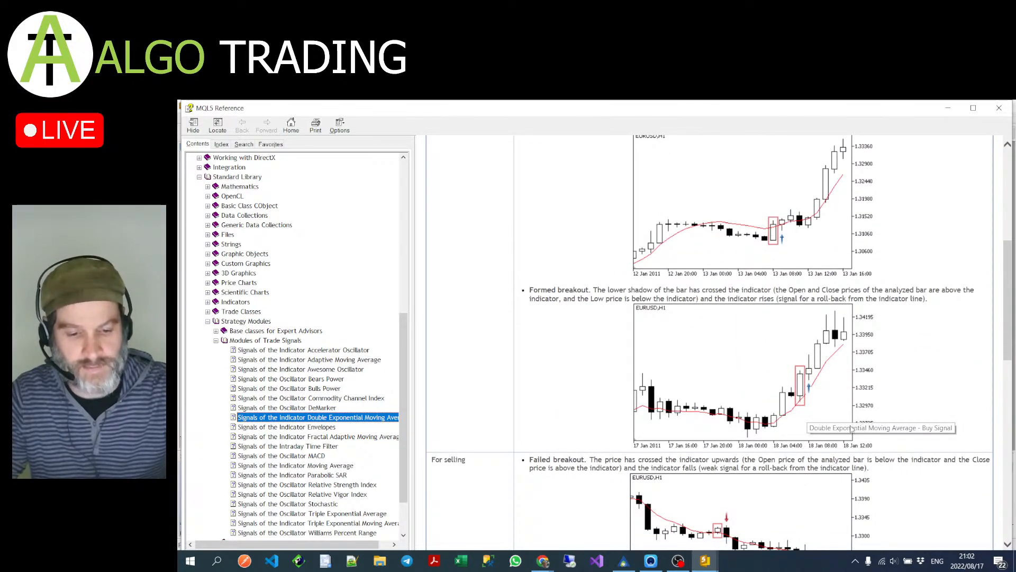
scroll(923, 387, "down", 6)
scroll(924, 387, "down", 8)
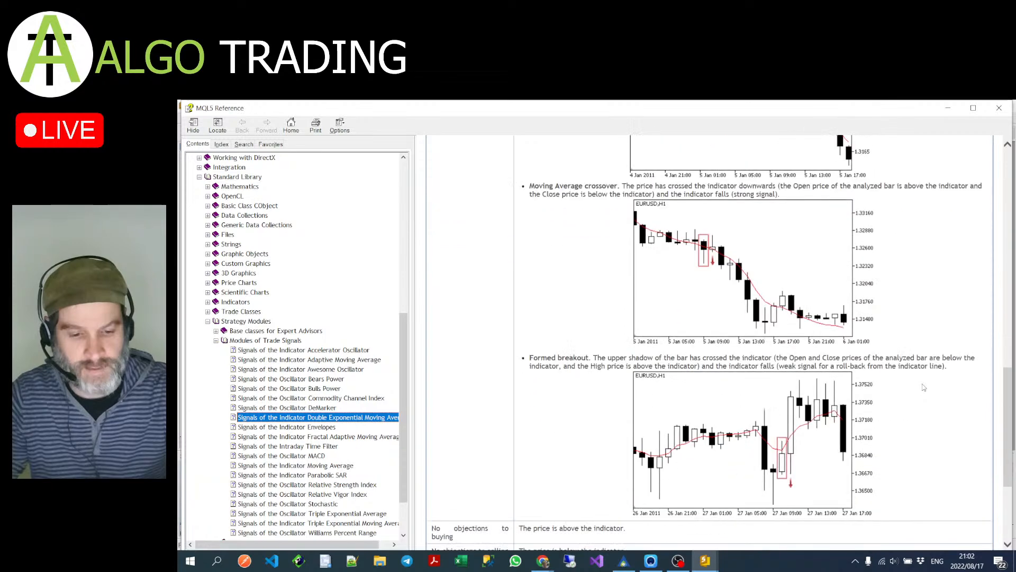
scroll(923, 388, "up", 20)
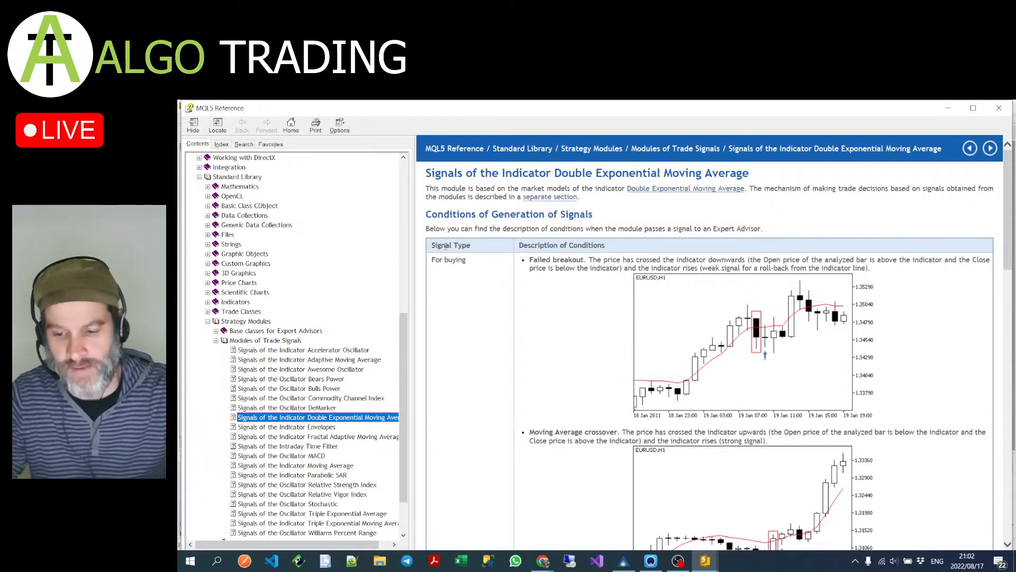
left_click(1009, 111)
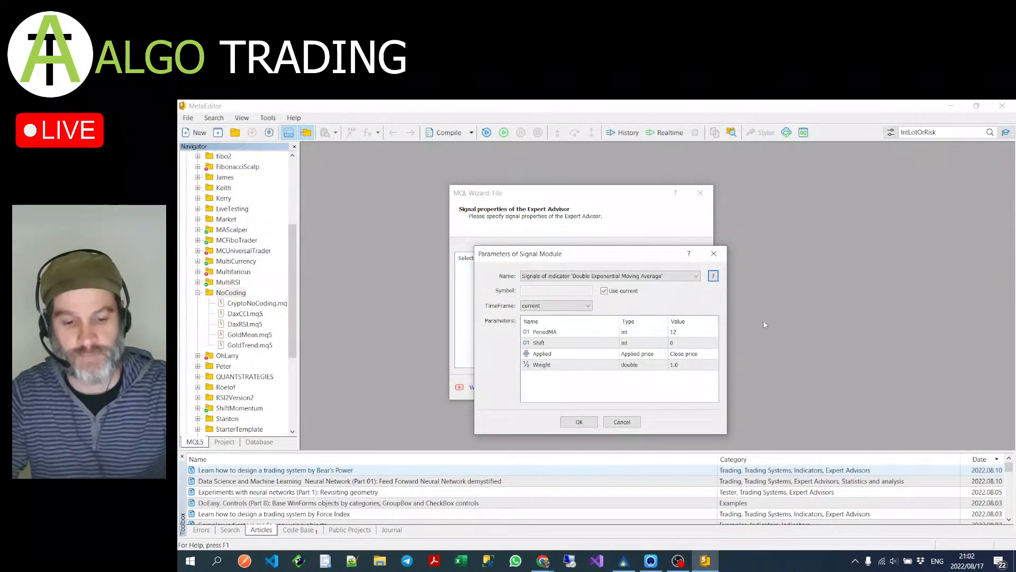
- Accept the Double Exponential Moving Average signal with default parameters and choose the Williams Percent Range oscillator for a second signal
left_click(583, 422)
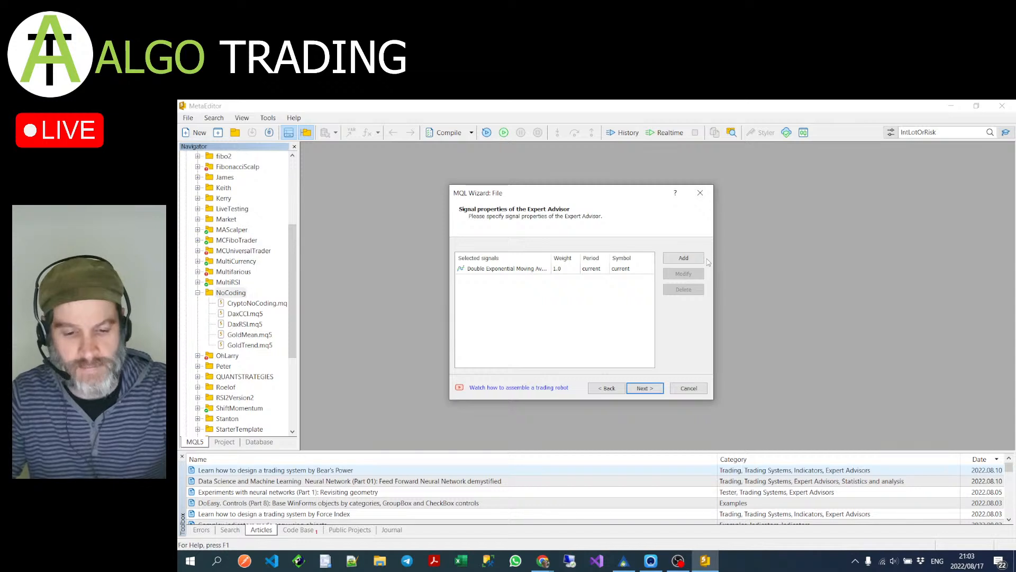
left_click(686, 260)
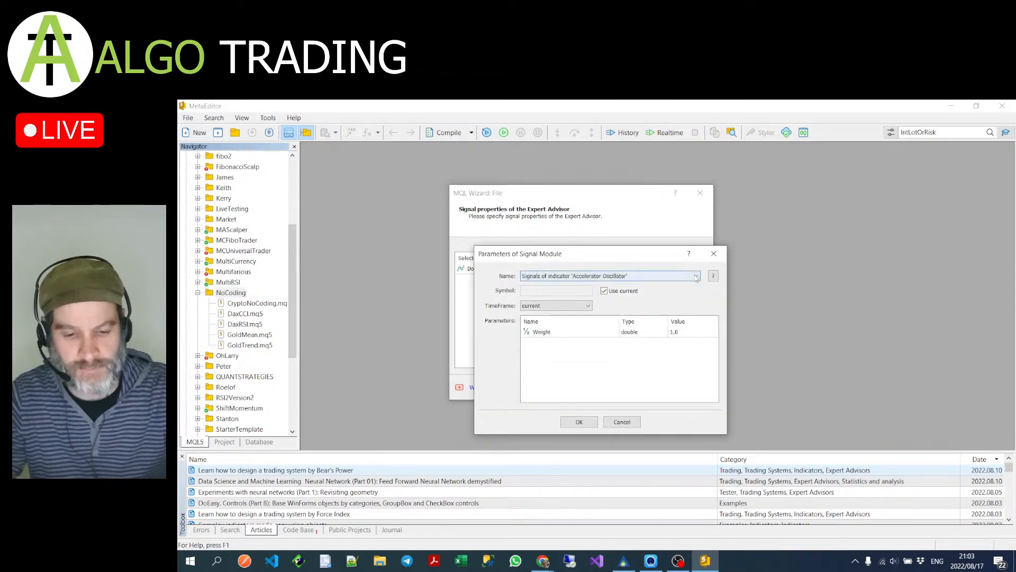
left_click(688, 276)
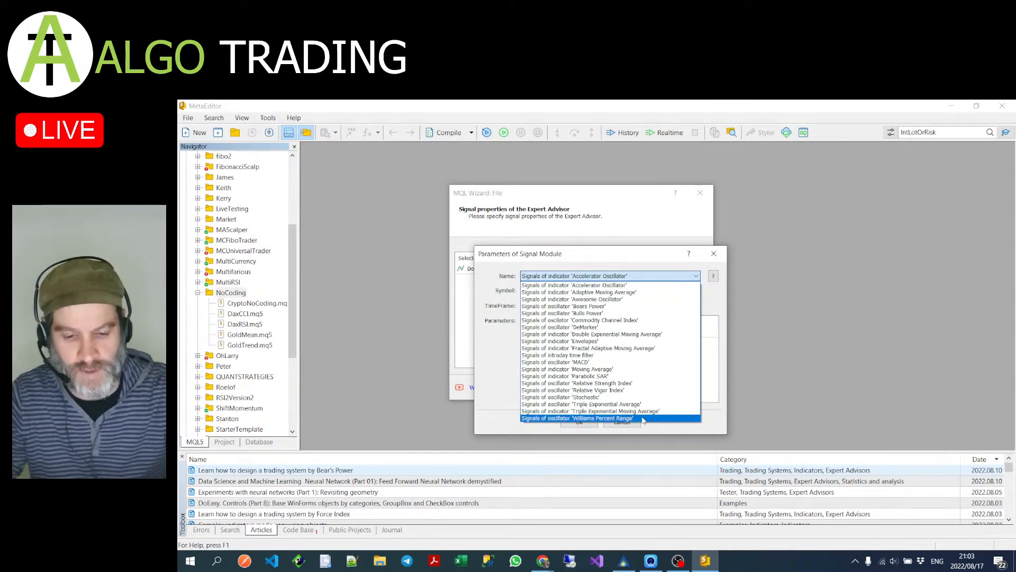
left_click(645, 418)
- Examine the buy, sell and divergence conditions for Williams Percent Range signals in the MQL5 Reference, then close it
left_click(713, 275)
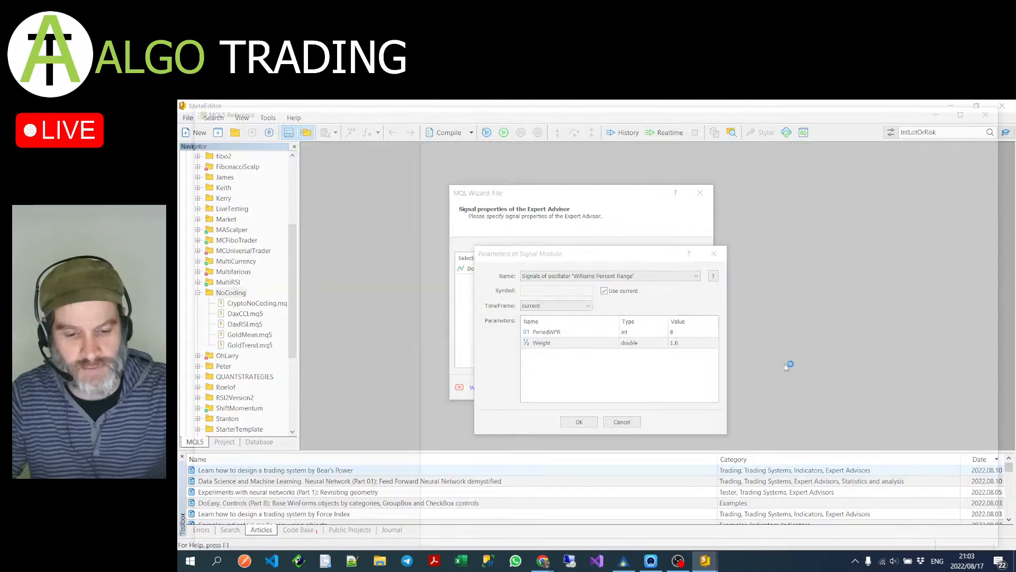
scroll(897, 344, "down", 3)
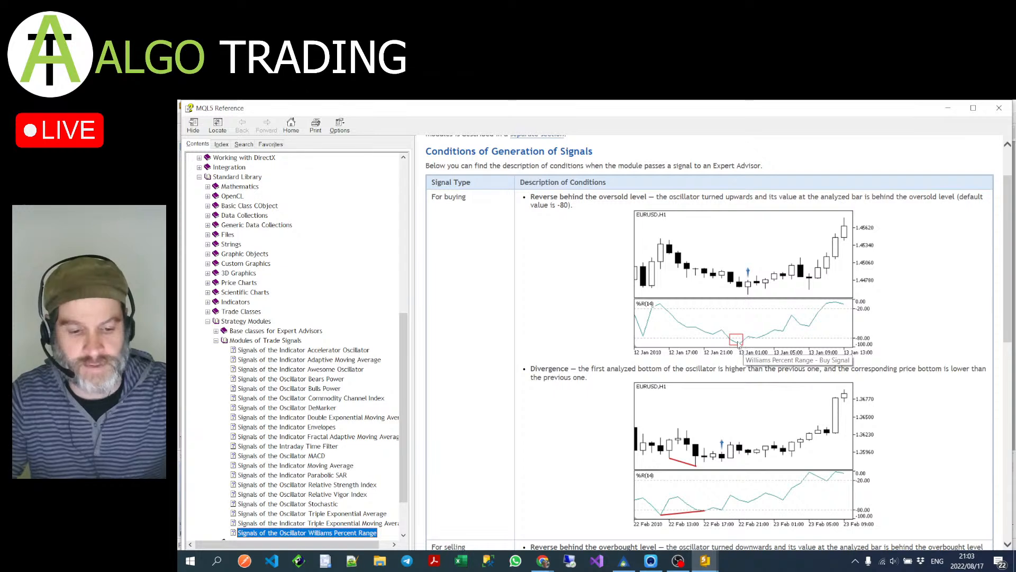
scroll(877, 386, "down", 3)
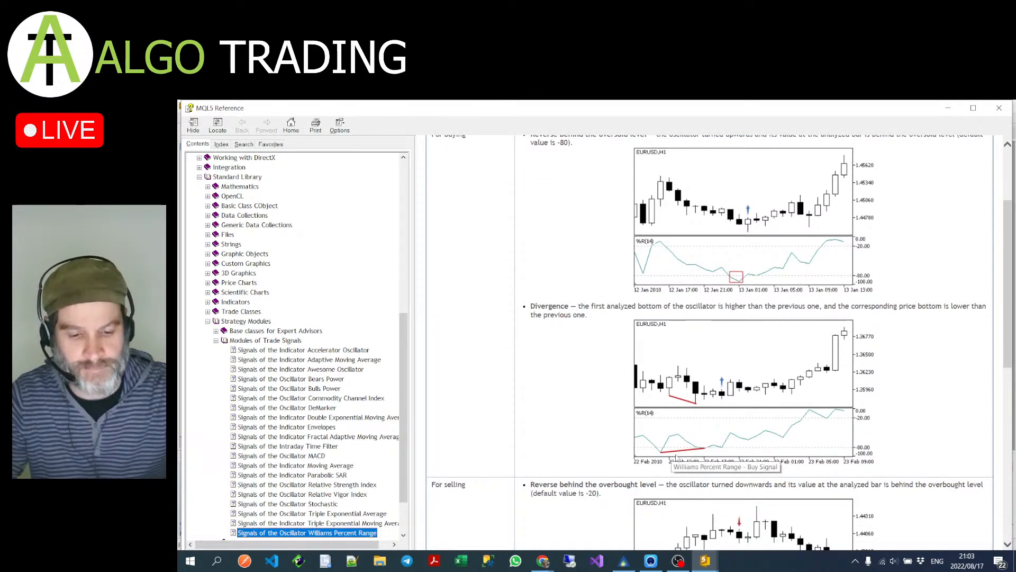
scroll(674, 417, "down", 5)
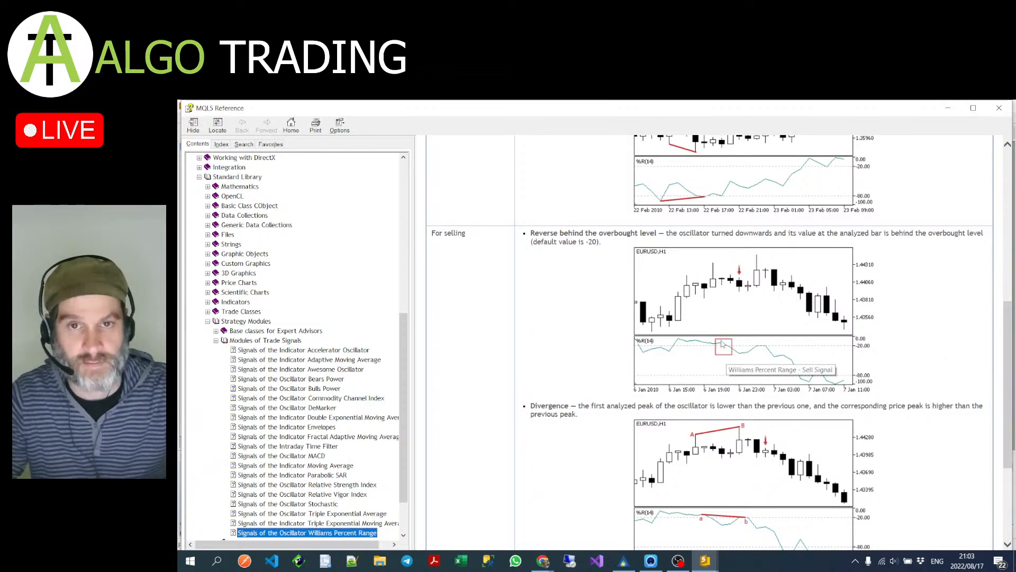
scroll(992, 353, "down", 5)
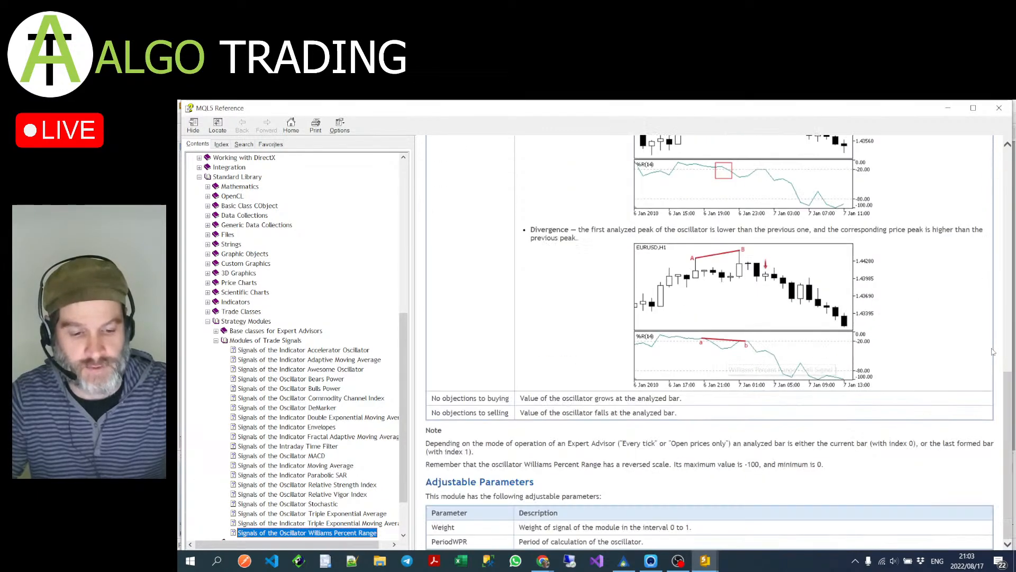
scroll(992, 353, "up", 12)
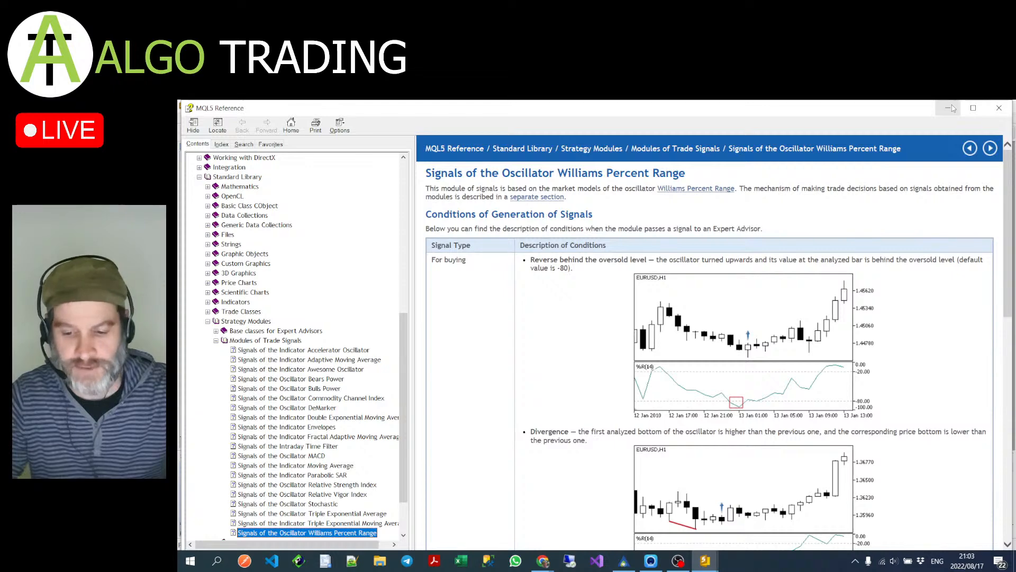
left_click(999, 108)
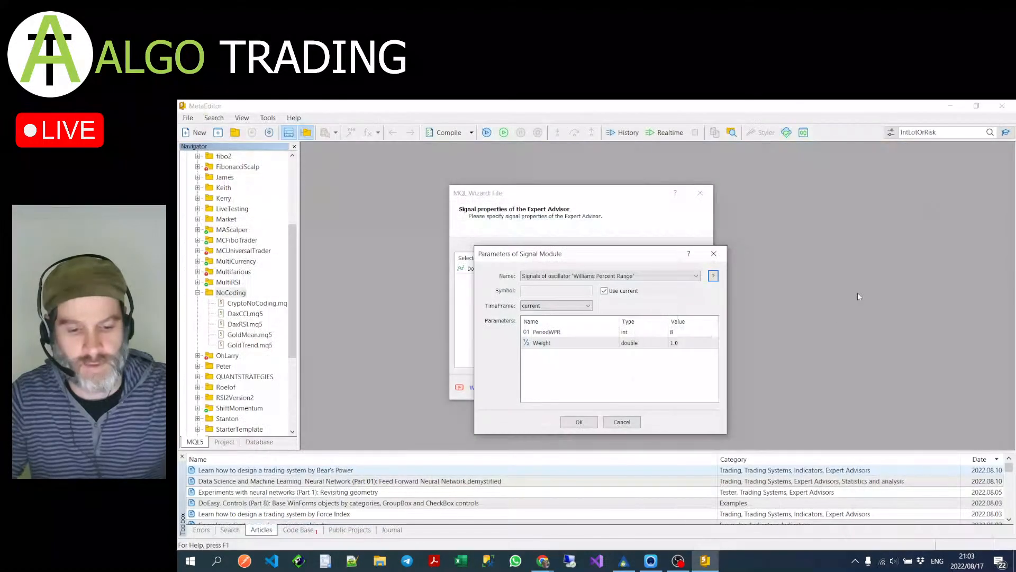
- Accept the Williams Percent Range signal and set the trailing to Trailing Stop based on fixed Stop Level with default levels
left_click(586, 428)
left_click(640, 393)
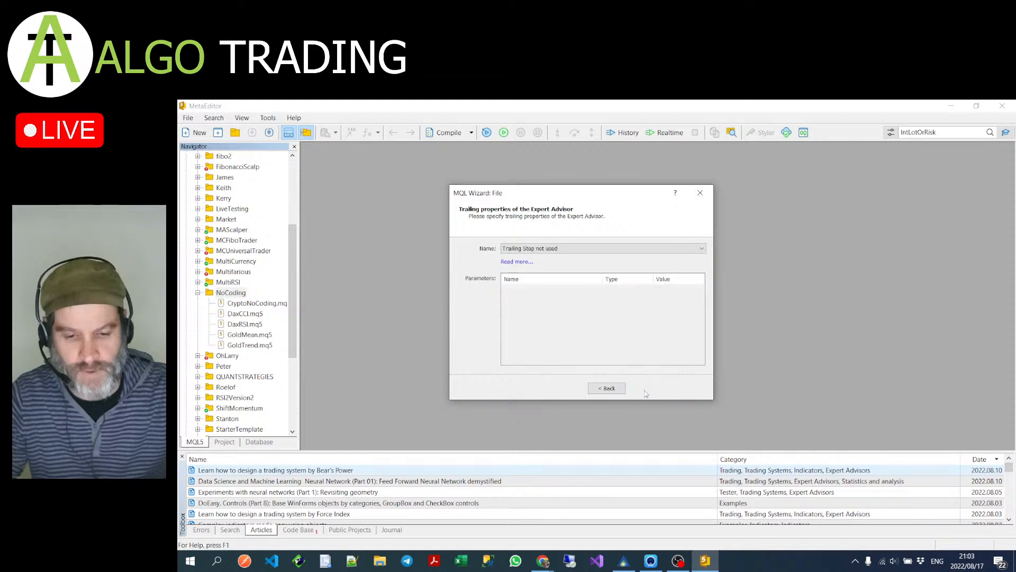
left_click(615, 250)
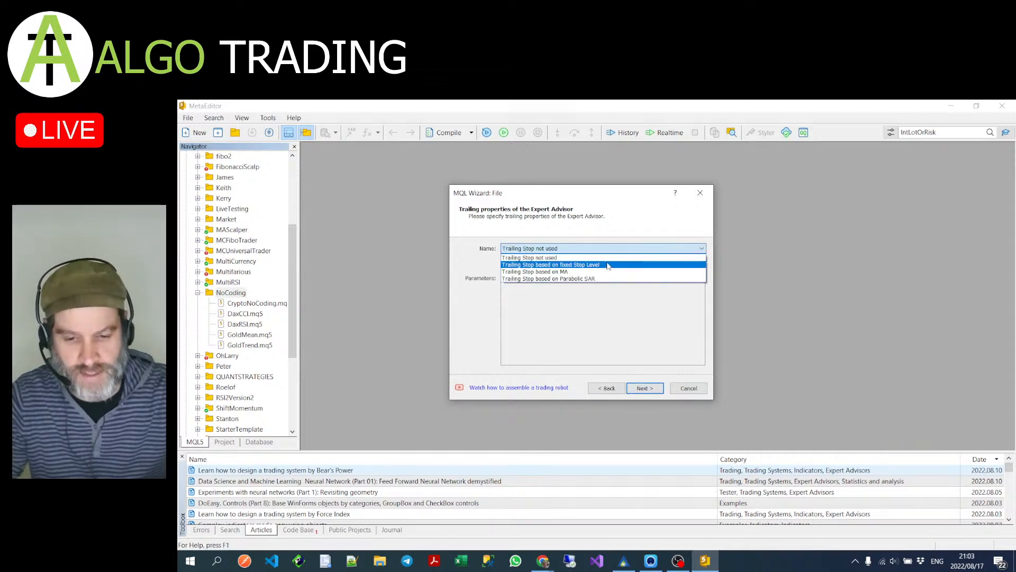
left_click(608, 265)
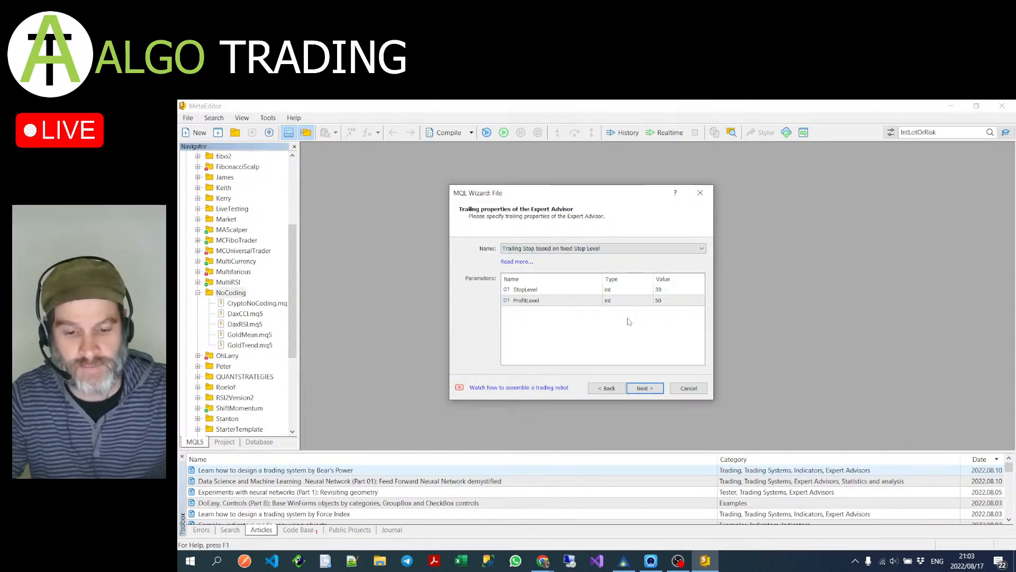
left_click(646, 389)
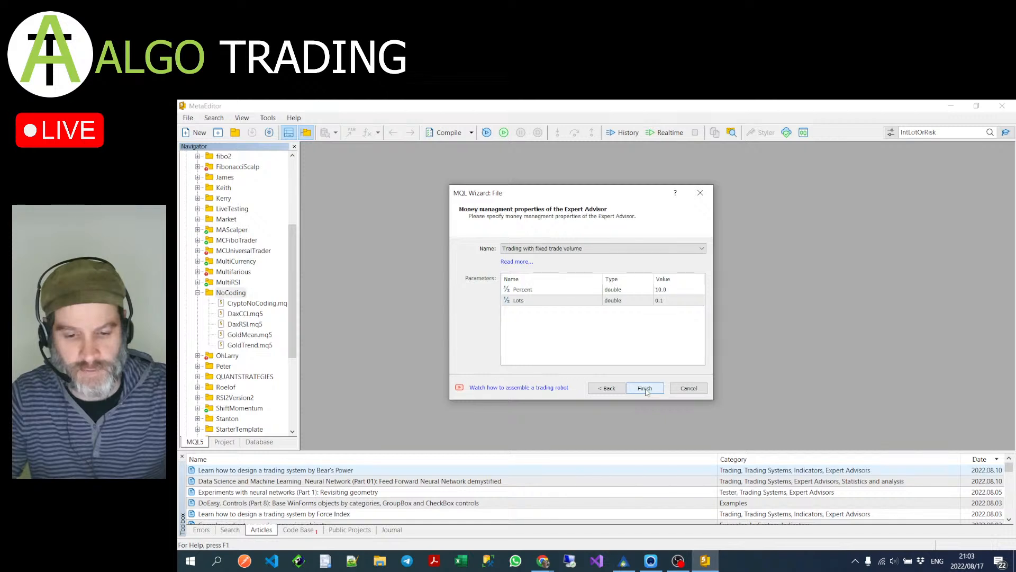
- Choose Trading with fixed risk for money management at the default percent, then generate and compile the CrudeOil Expert Advisor
left_click(599, 250)
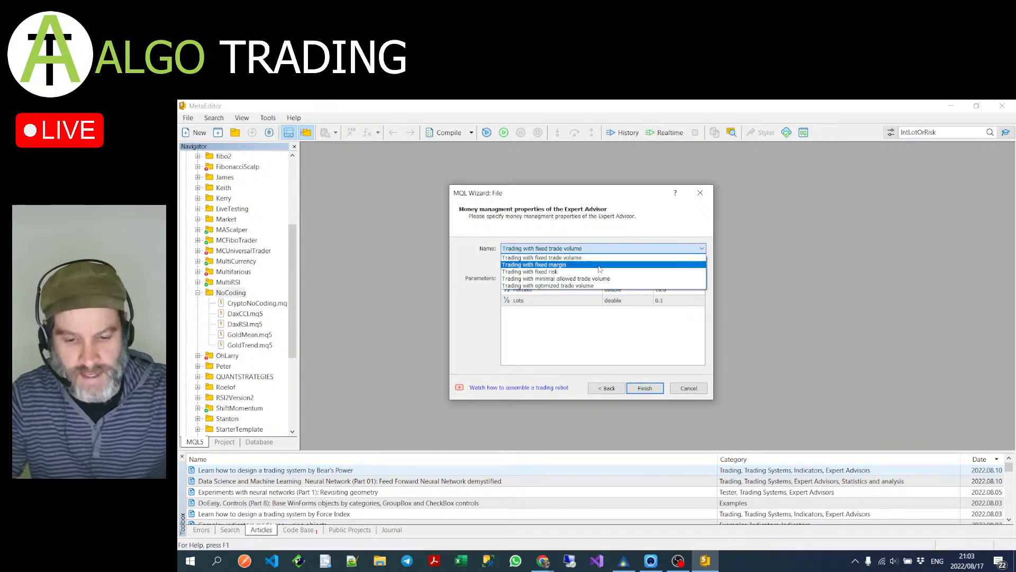
left_click(598, 272)
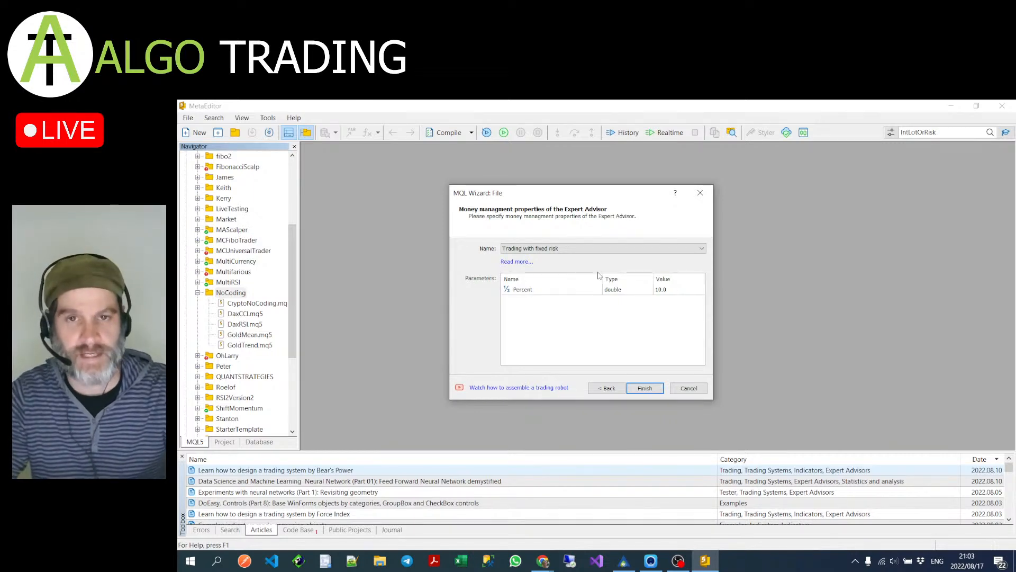
left_click(645, 389)
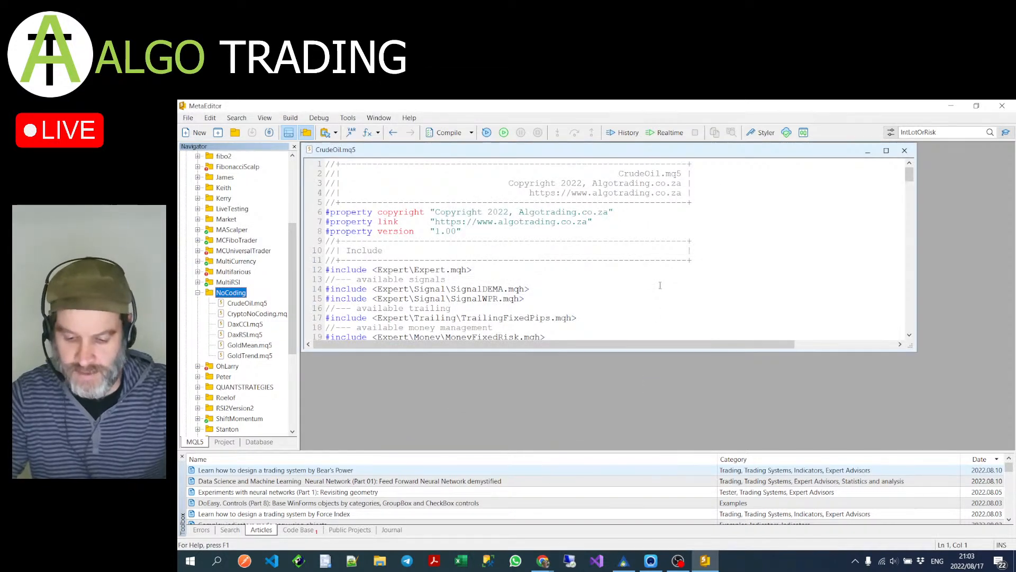
left_click(448, 133)
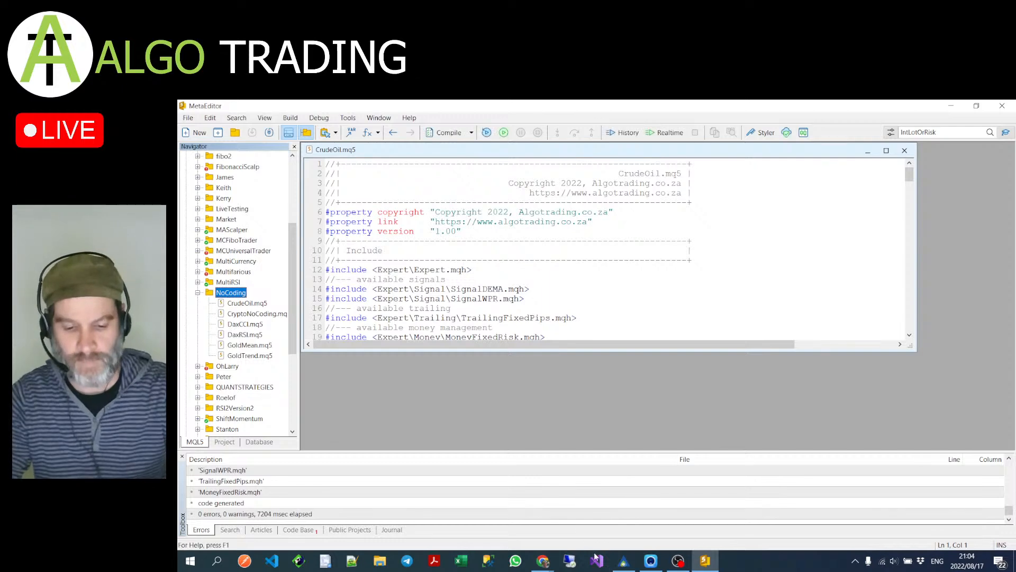
- Switch to MetaTrader 5 and look over the US_TECH100, GOLD and CrudeOIL daily charts
left_click(623, 560)
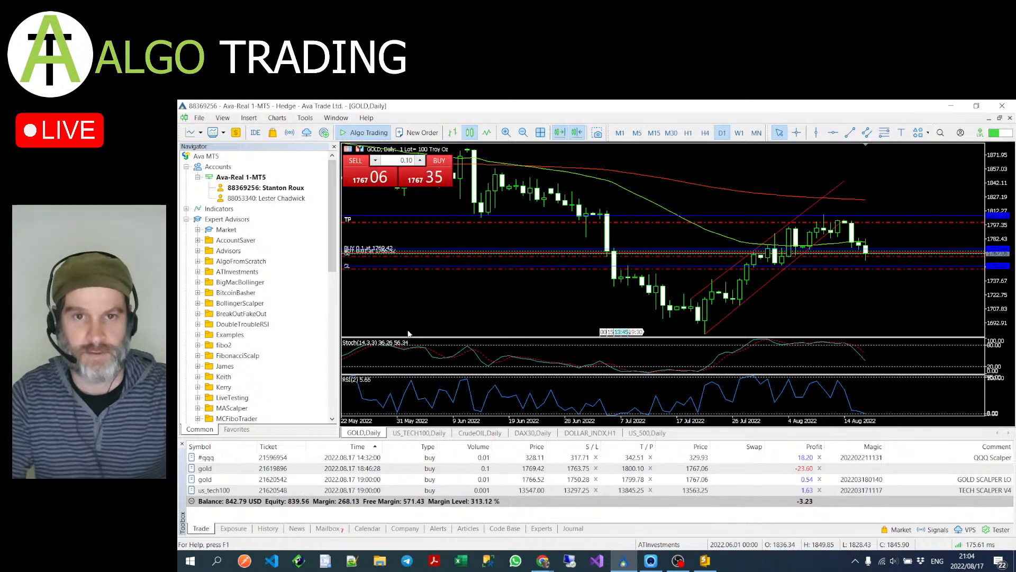
left_click(418, 432)
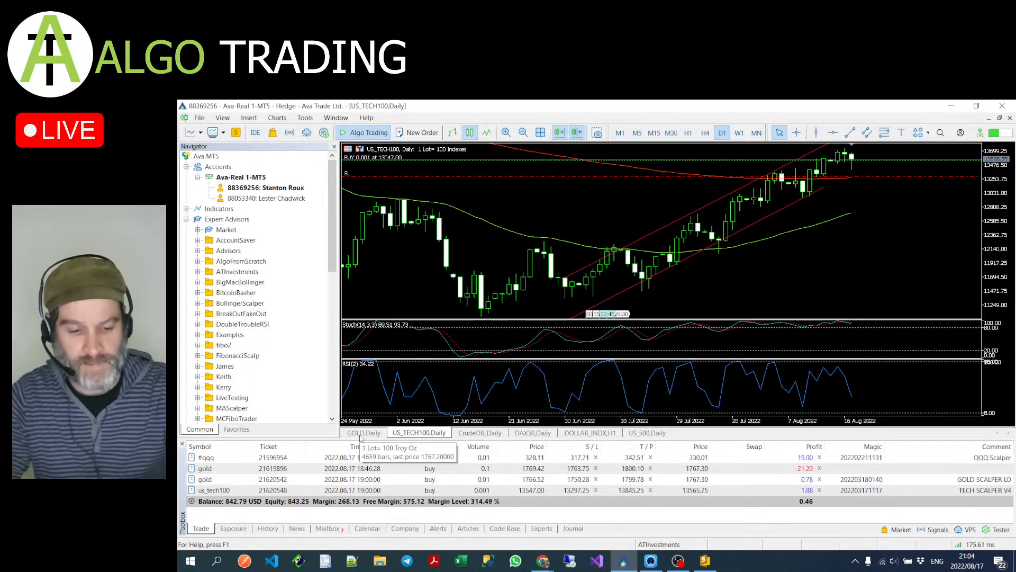
left_click(362, 433)
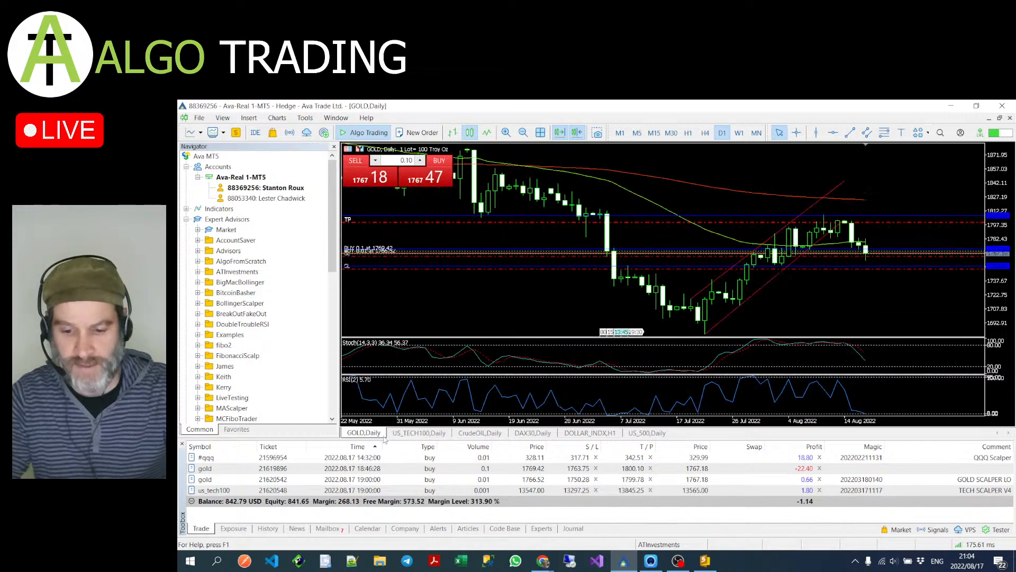
left_click(470, 433)
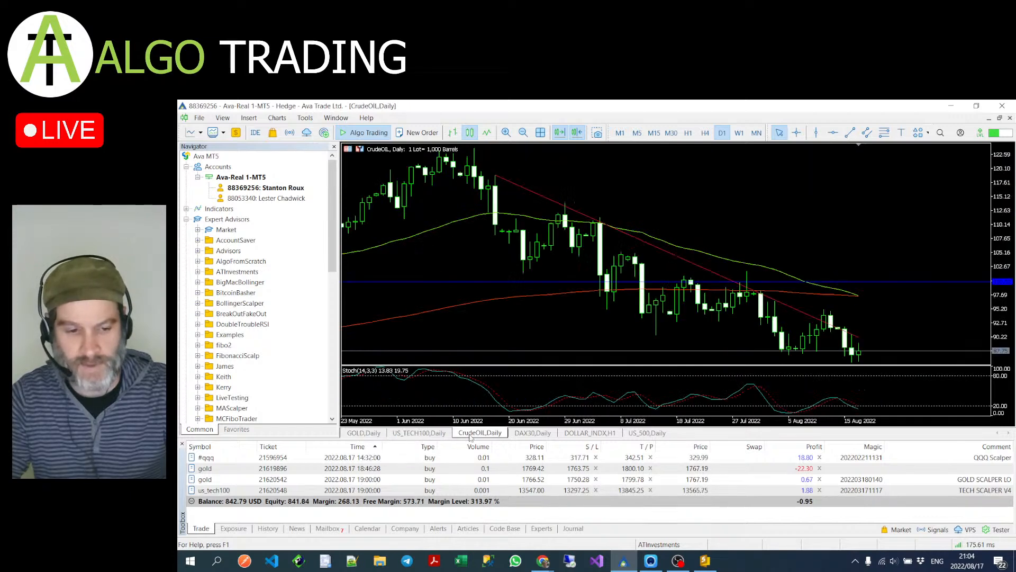
left_click(364, 433)
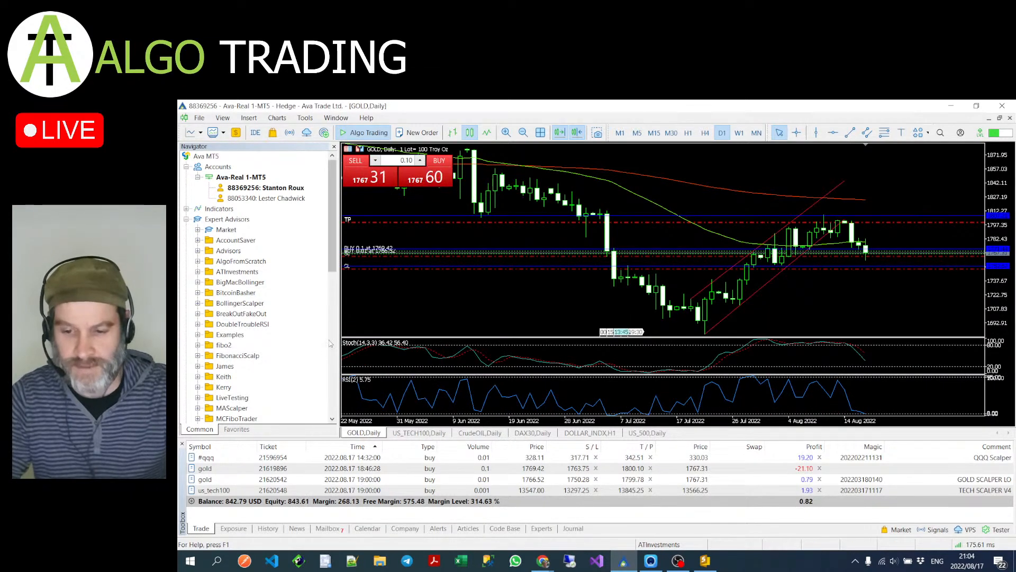
- Find the CrudeOil Expert Advisor in the NoCoding folder and load it into the Strategy Tester
left_click(198, 177)
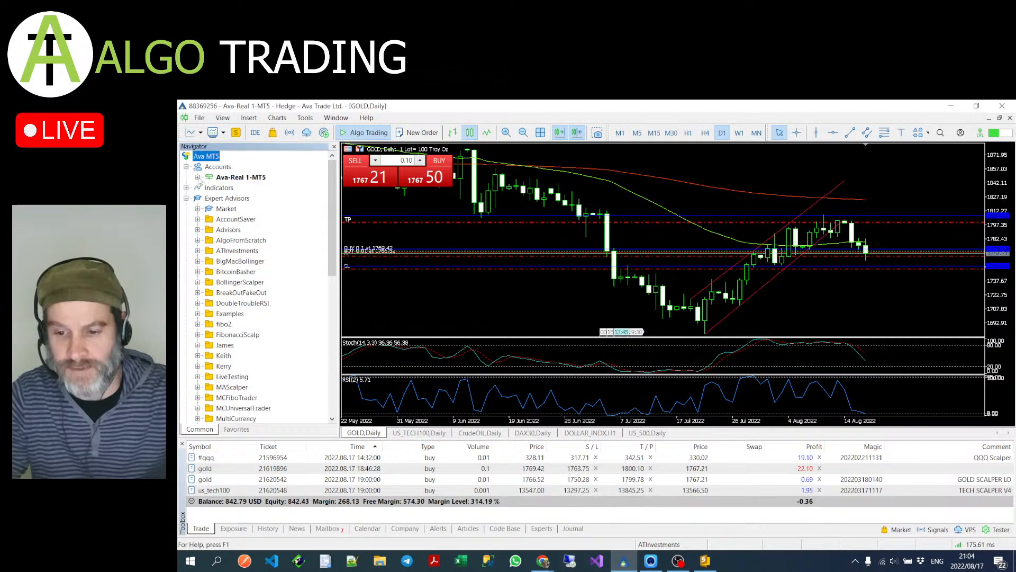
scroll(284, 300, "down", 5)
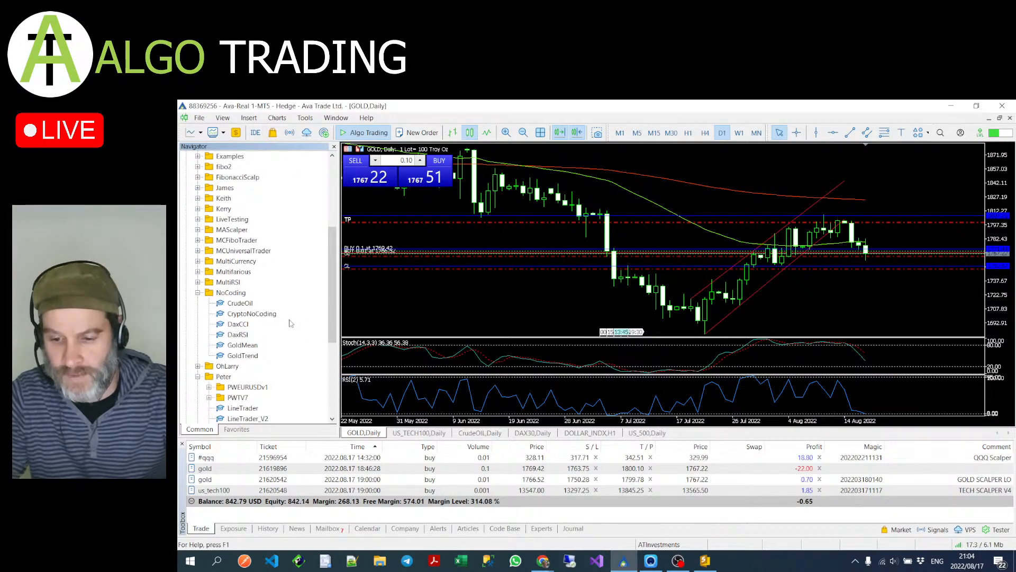
scroll(261, 299, "down", 1)
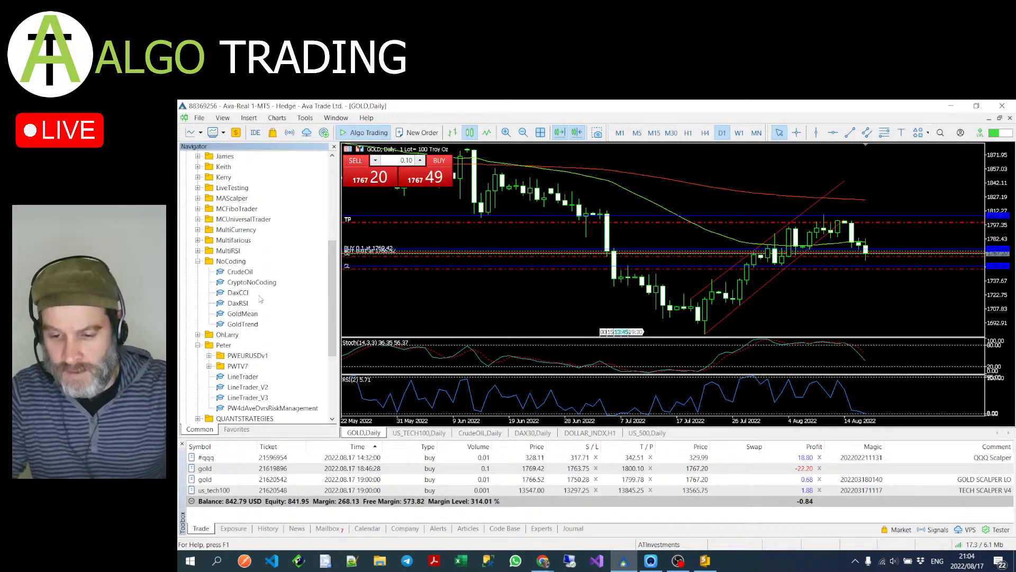
left_click(241, 272)
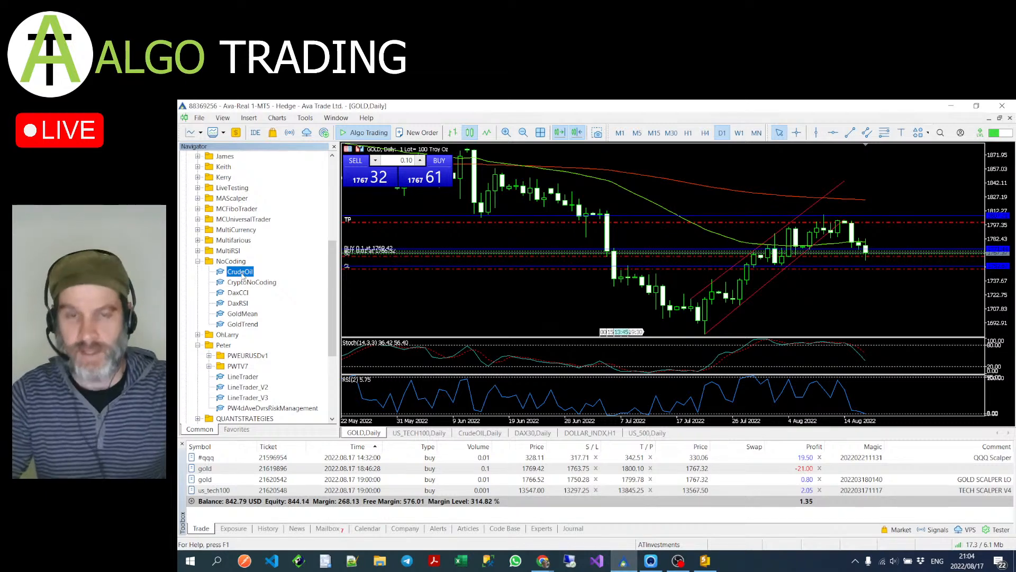
right_click(242, 275)
left_click(290, 294)
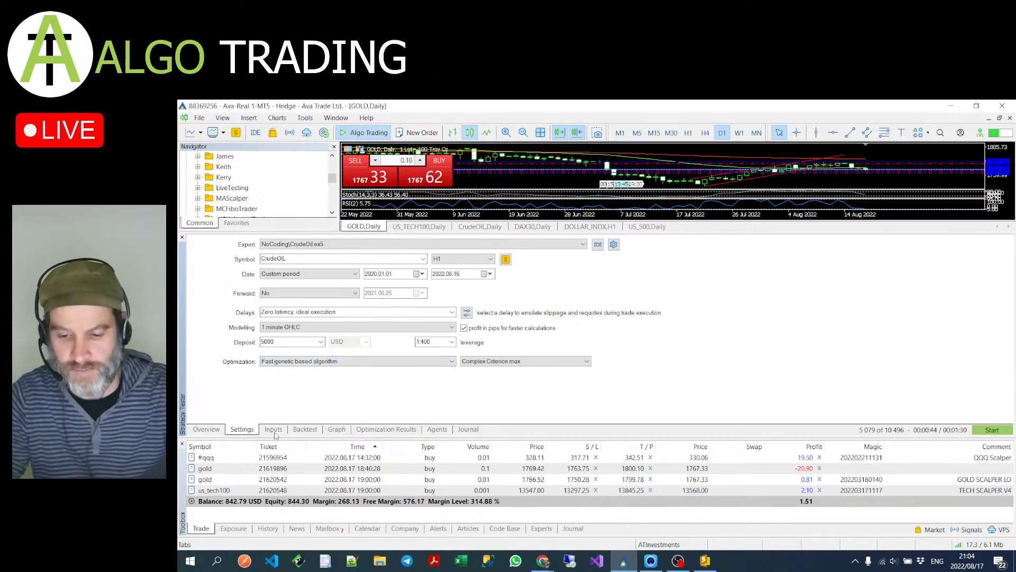
- Keep Complex Criterion max as the optimization criterion and close the Toolbox to make room for the Strategy Tester
left_click(532, 362)
left_click(533, 362)
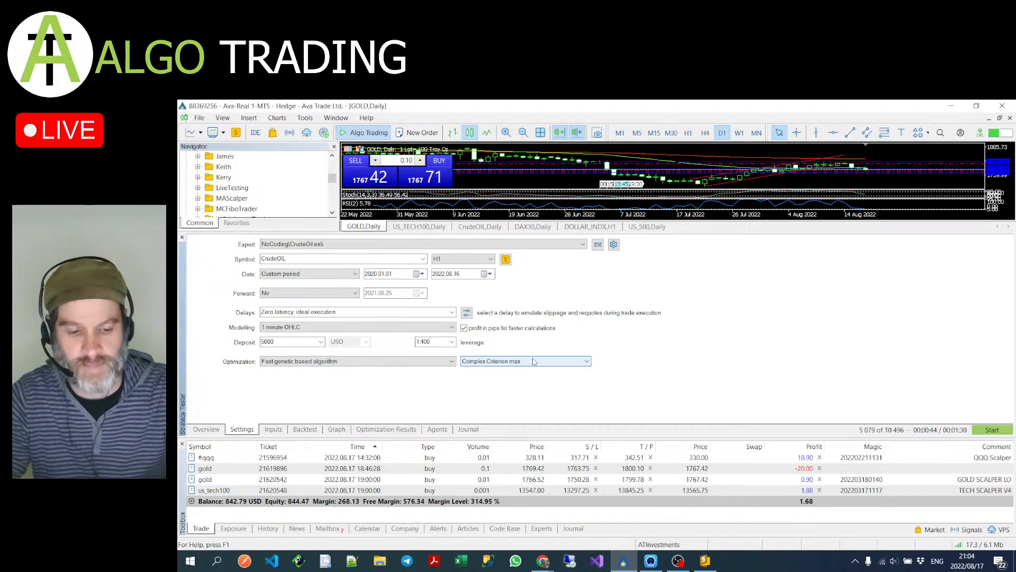
left_click(182, 444)
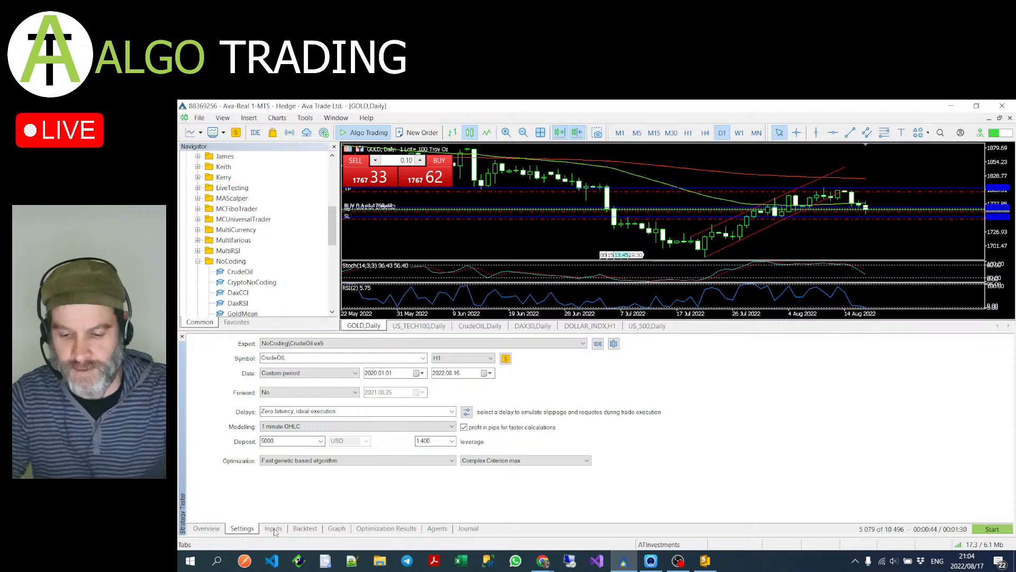
- In the tester inputs, include the signal threshold values to open and close in the optimization, each with step 10
left_click(273, 528)
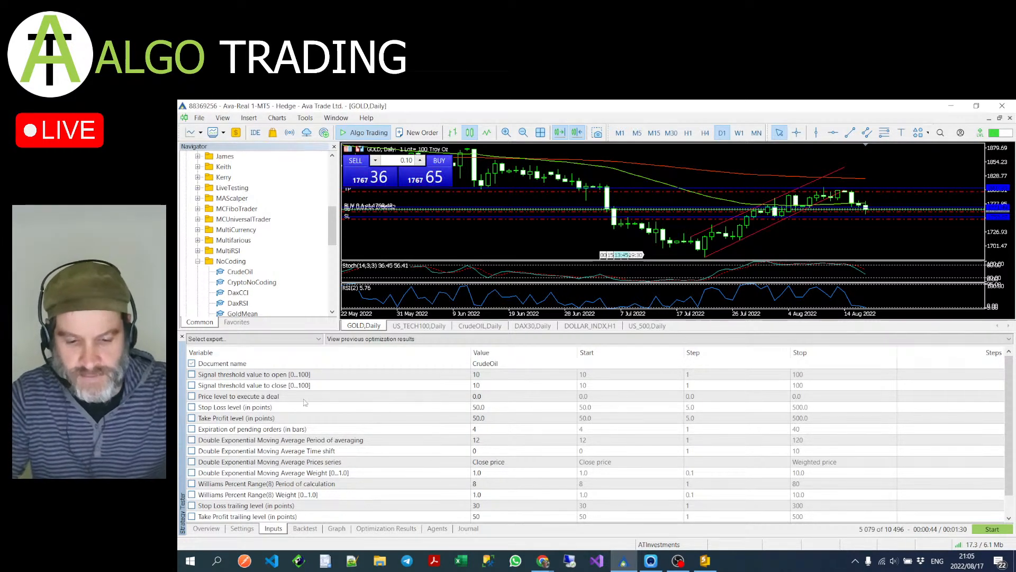
left_click(191, 374)
left_click(191, 385)
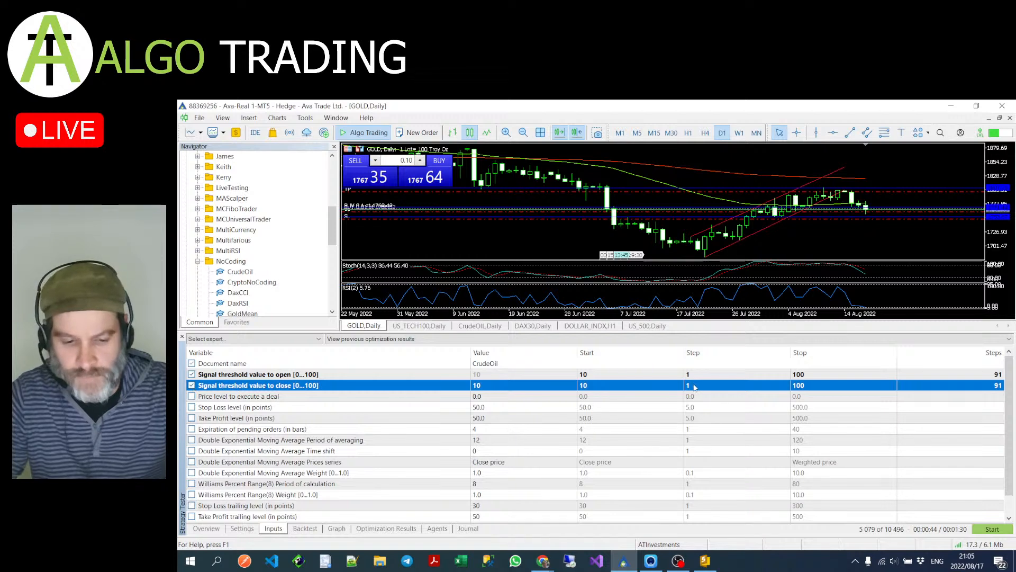
double_click(704, 374)
type("10")
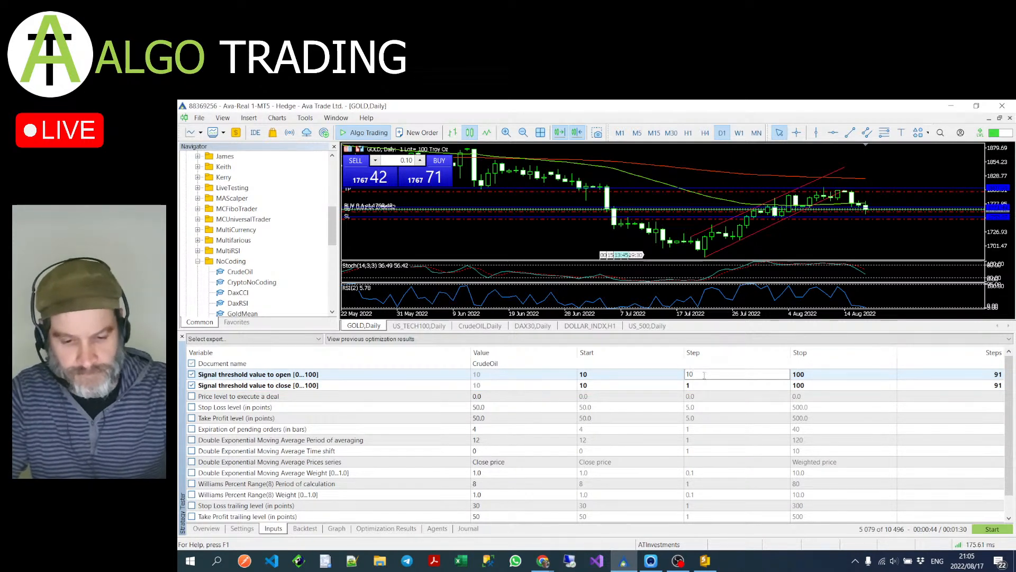
double_click(698, 385)
type("10")
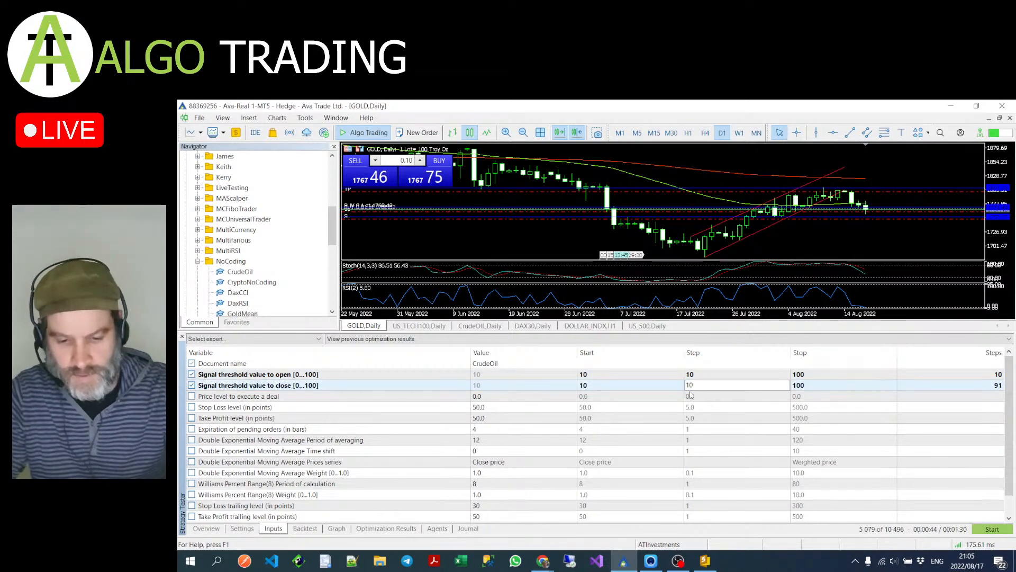
- Check the CrudeOIL contract specification in the symbols list, then close it
left_click(331, 407)
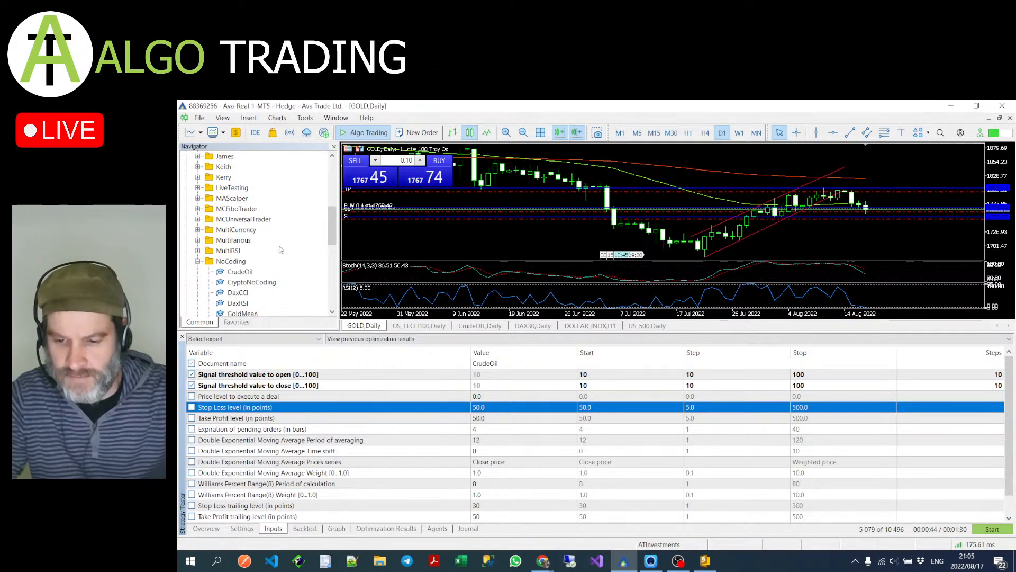
left_click(236, 133)
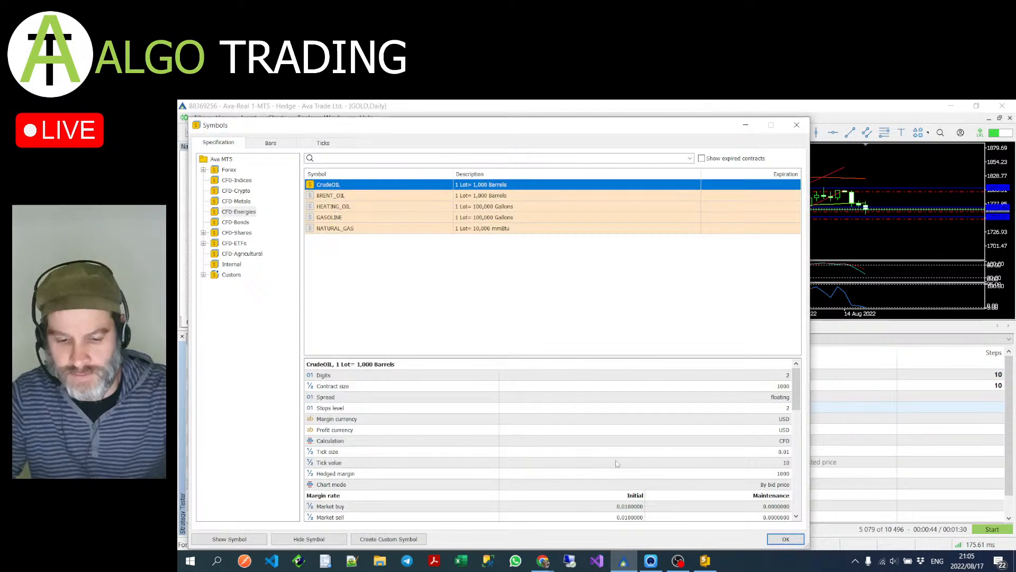
left_click(797, 125)
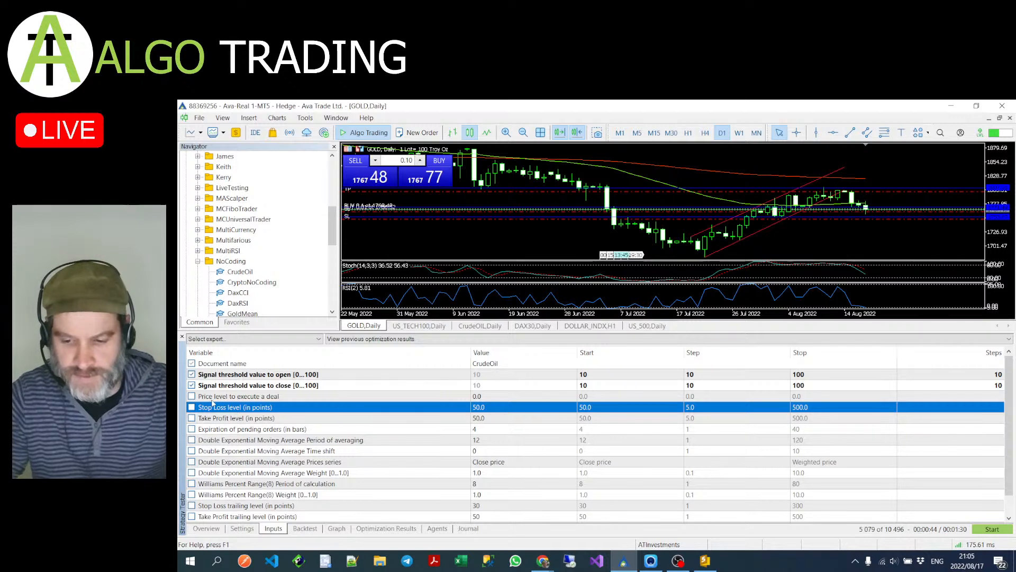
- Include the Stop Loss and Take Profit levels in the optimization, each with a start value of 0
left_click(192, 407)
left_click(191, 418)
double_click(629, 406)
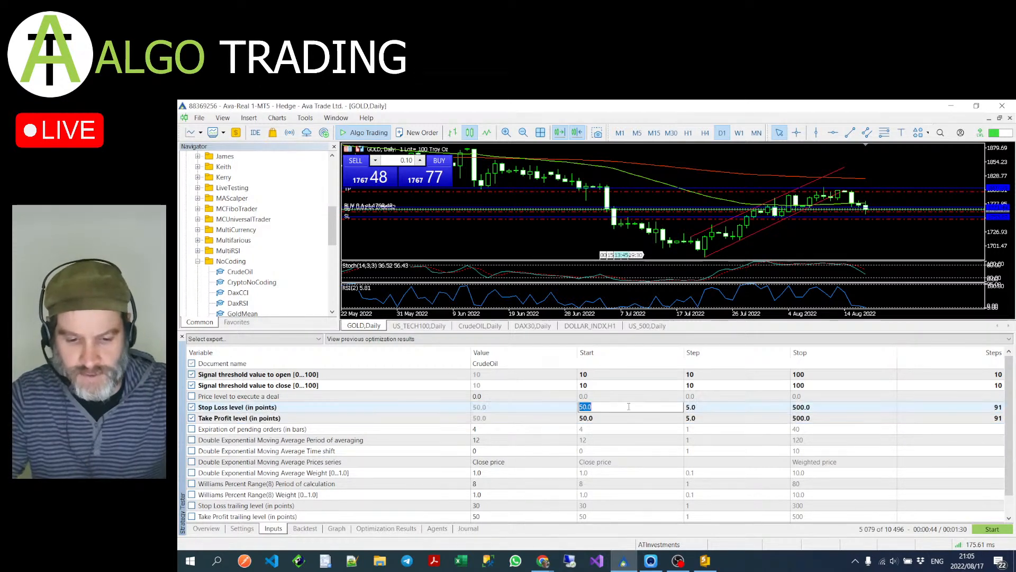
type("0")
key("Return")
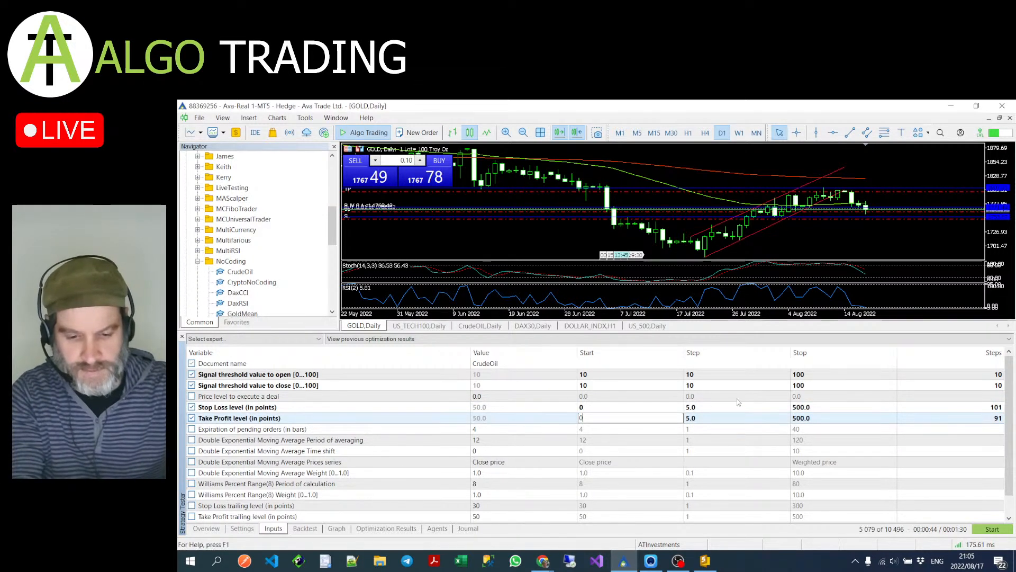
- Set the optimization step of both the Stop Loss and Take Profit levels to 2
double_click(716, 410)
type("2")
key("Return")
double_click(717, 416)
type("2")
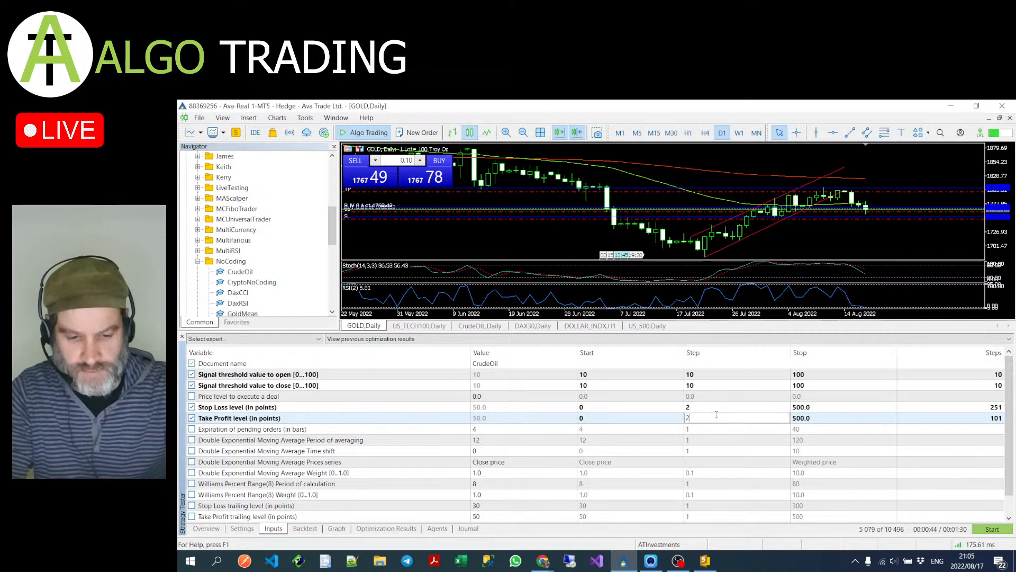
key("Return")
- Set the optimization stop value of both the Stop Loss and Take Profit levels to 200
double_click(824, 407)
type("200")
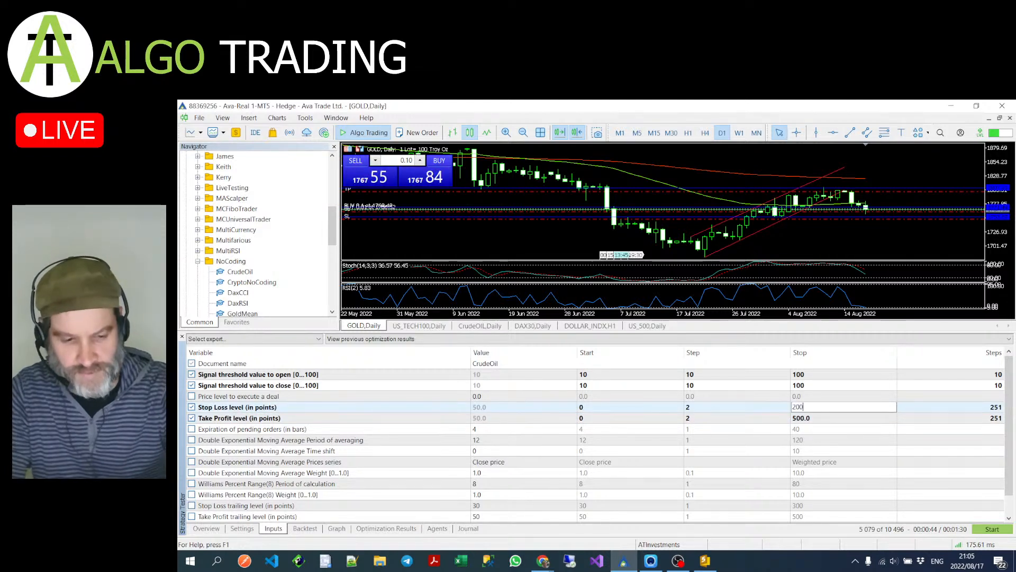
key("Return")
double_click(821, 418)
type("200")
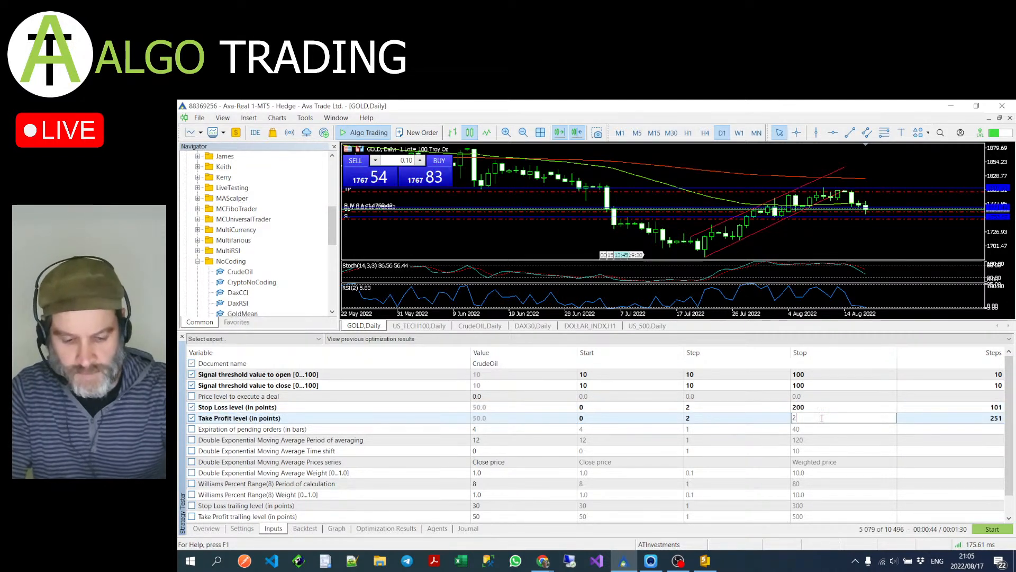
left_click(756, 443)
- Include the Double Exponential Moving Average Period of averaging in the optimization, ranging from 2 to 20
scroll(752, 446, "down", 1)
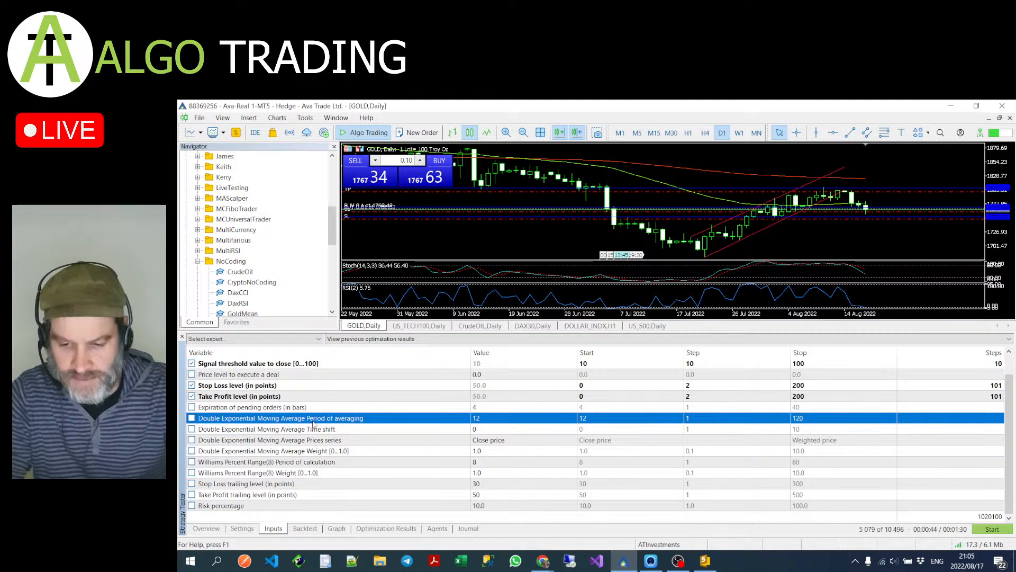
left_click(191, 418)
left_click(602, 420)
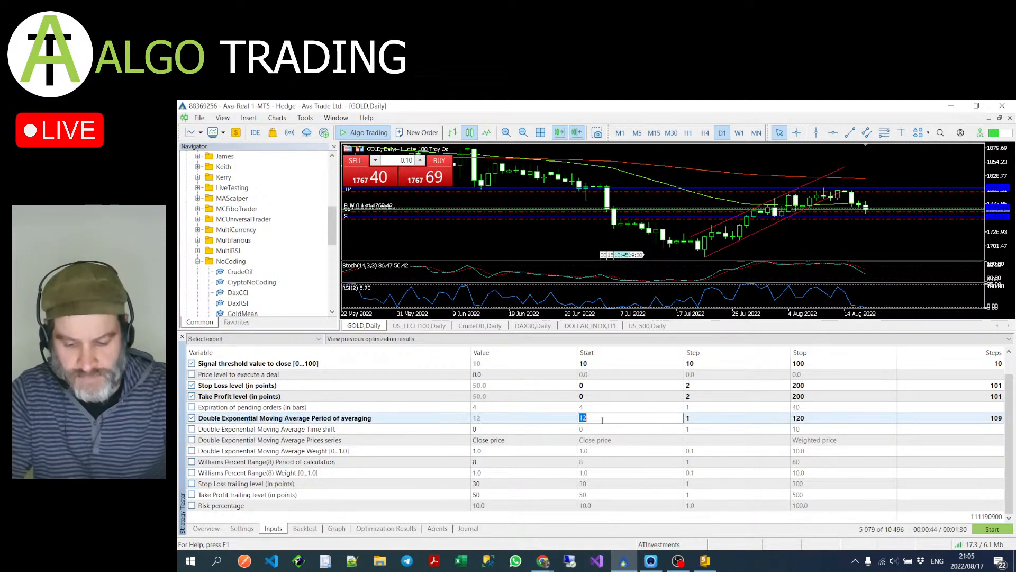
key("Return")
left_click(829, 418)
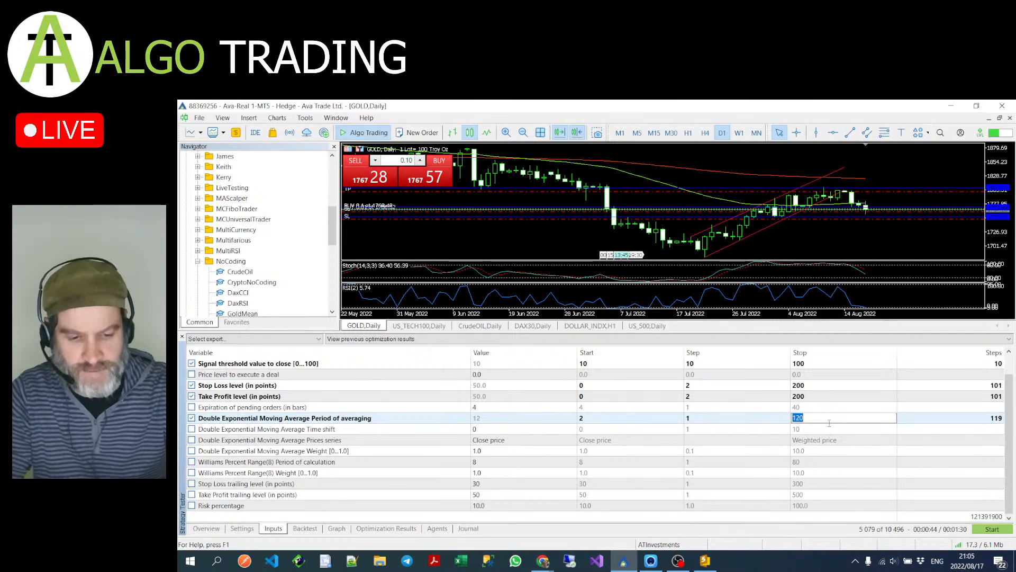
type("20")
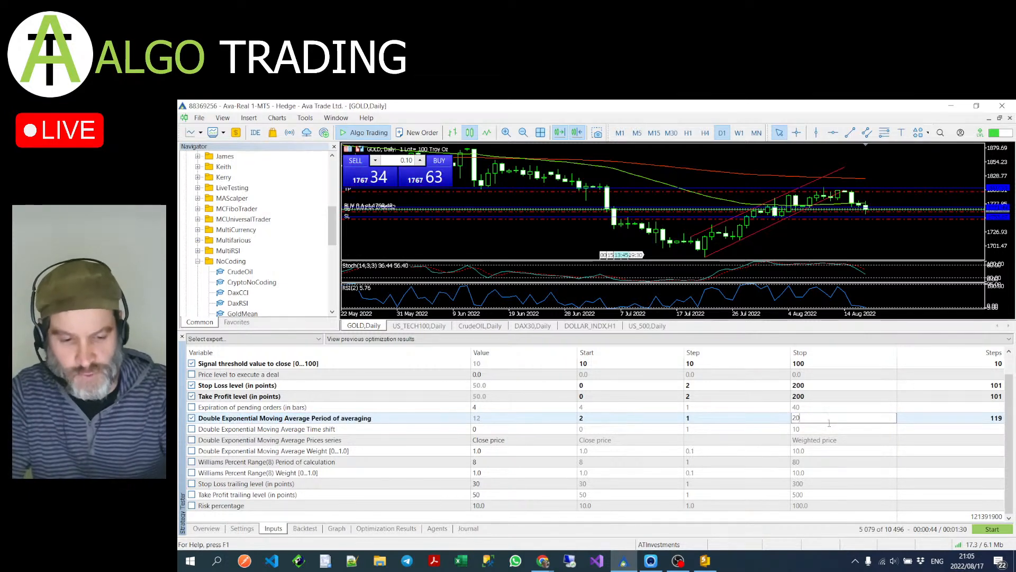
left_click(708, 451)
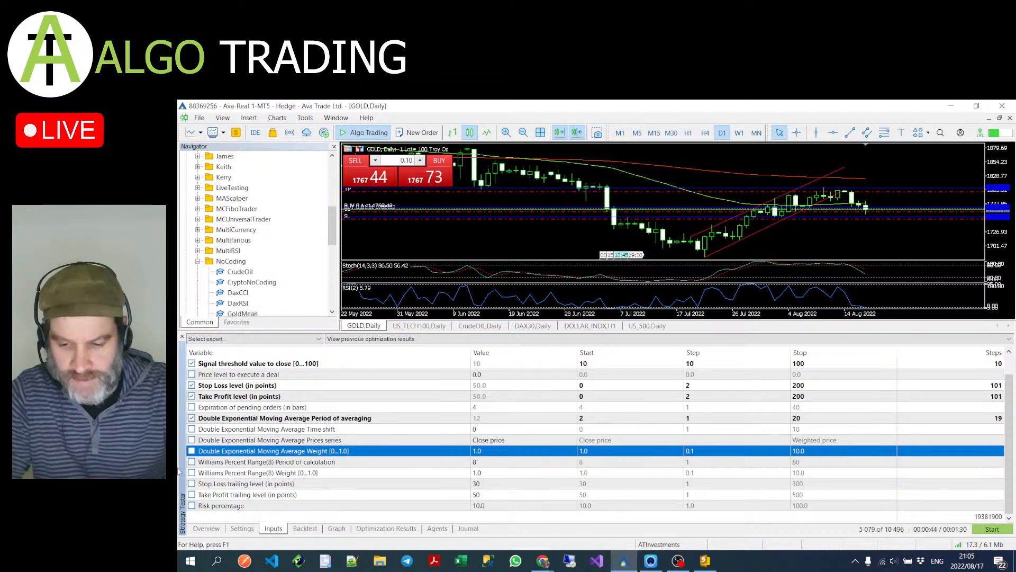
- Include the Double Exponential Moving Average Weight in the optimization, with a start value of 0 and a stop value of 1
left_click(191, 452)
left_click(605, 451)
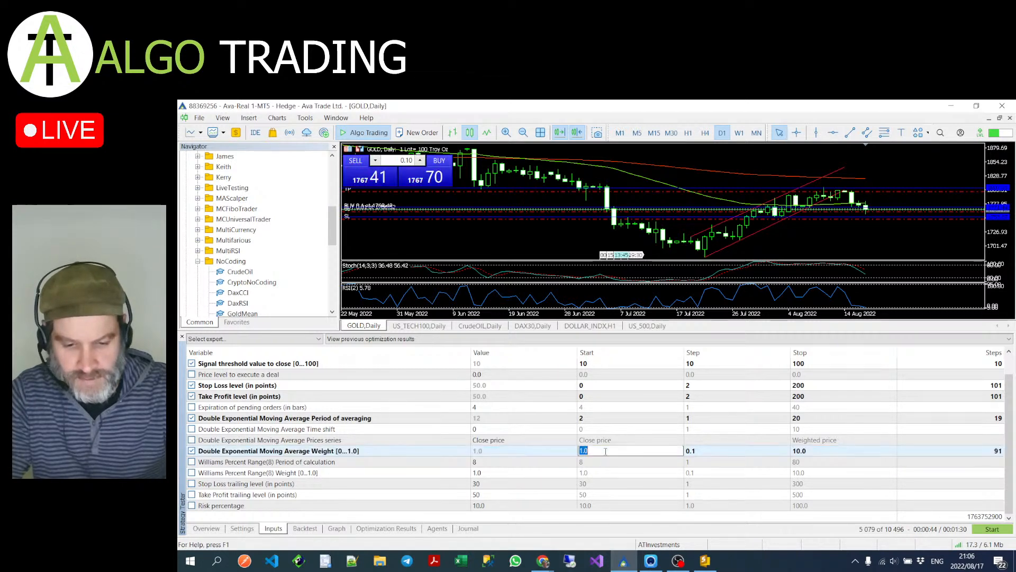
type("0")
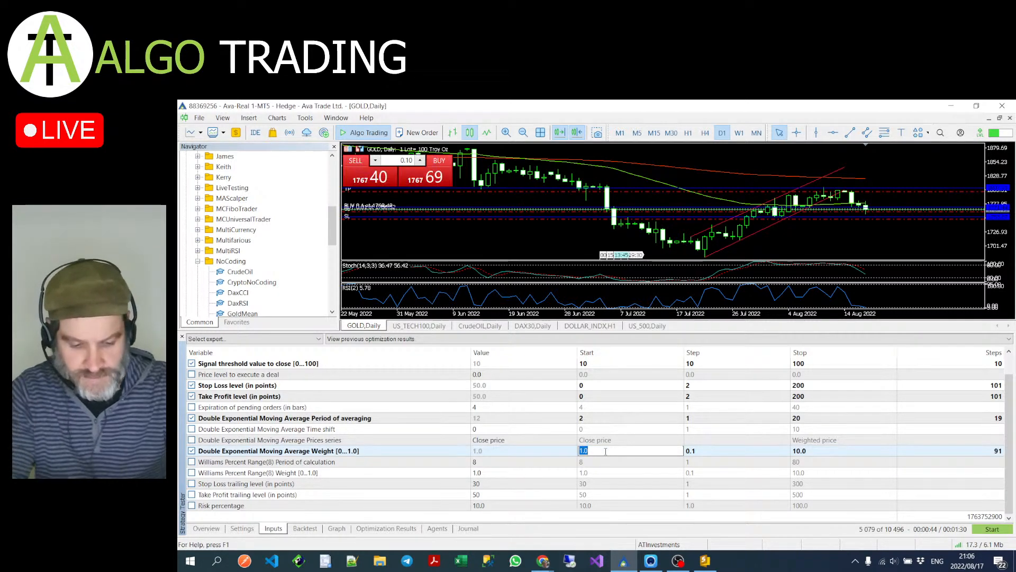
left_click(858, 451)
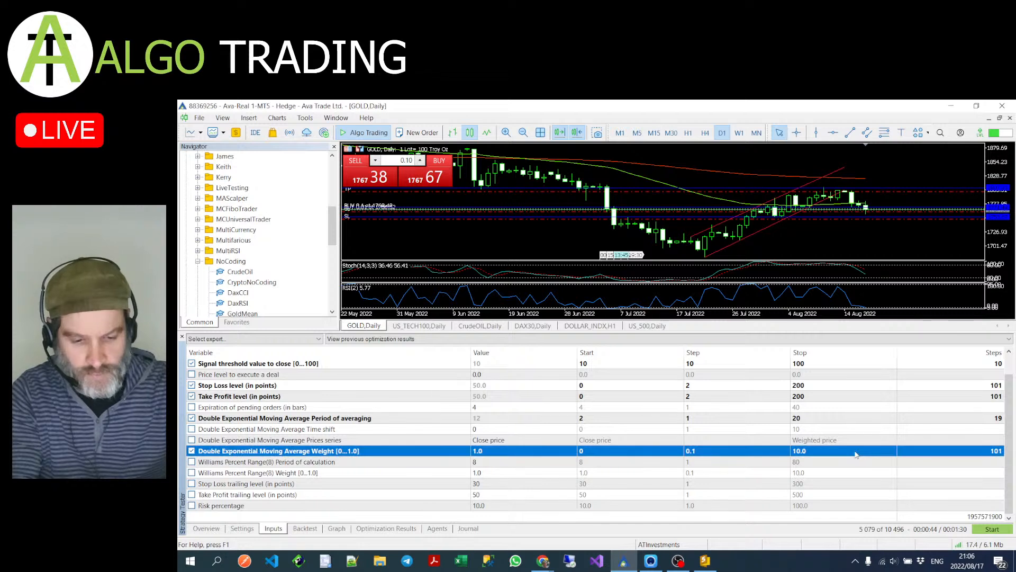
left_click(858, 451)
type("1")
- Include the Williams Percent Range Weight and Period of calculation in the optimization
left_click(829, 468)
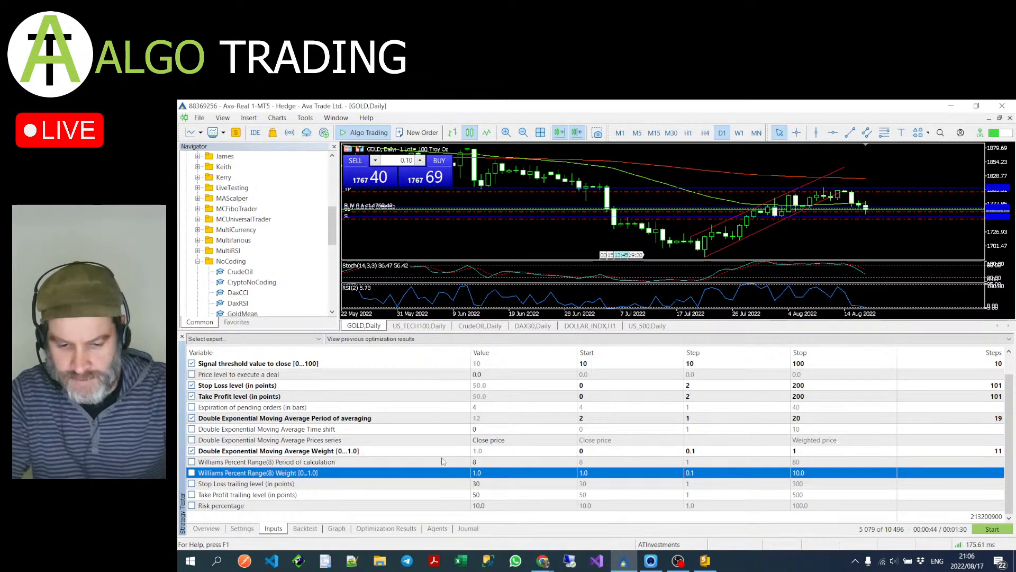
left_click(191, 473)
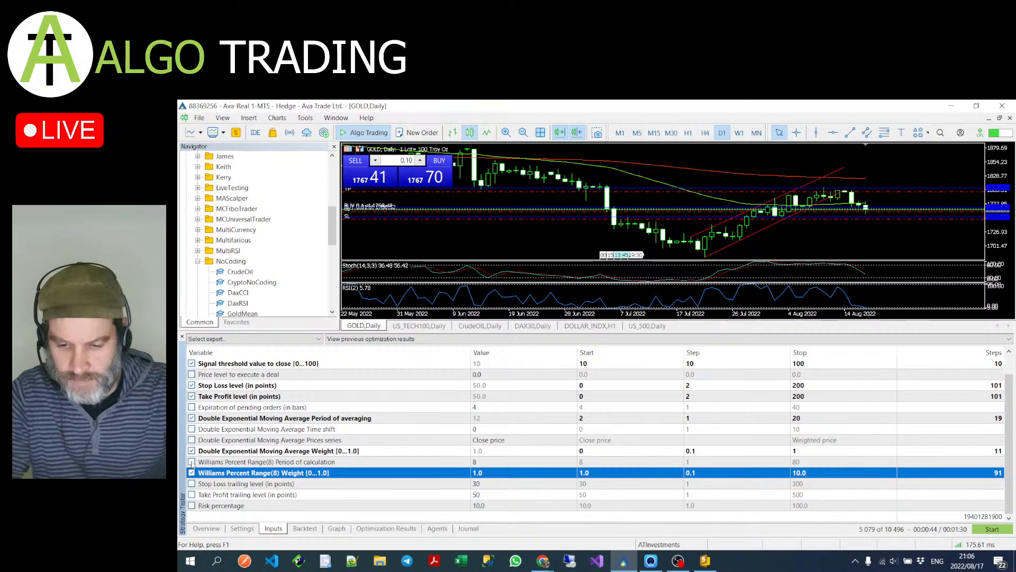
left_click(192, 462)
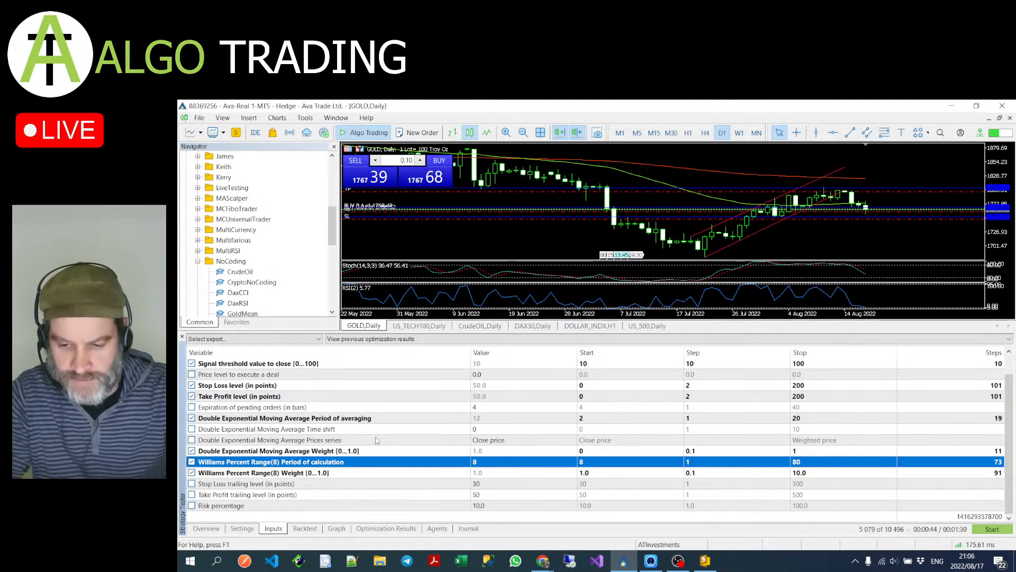
- Set the Double Exponential Moving Average Period of averaging to start at 5, step by 5 and stop at 300
left_click(579, 419)
left_click(590, 418)
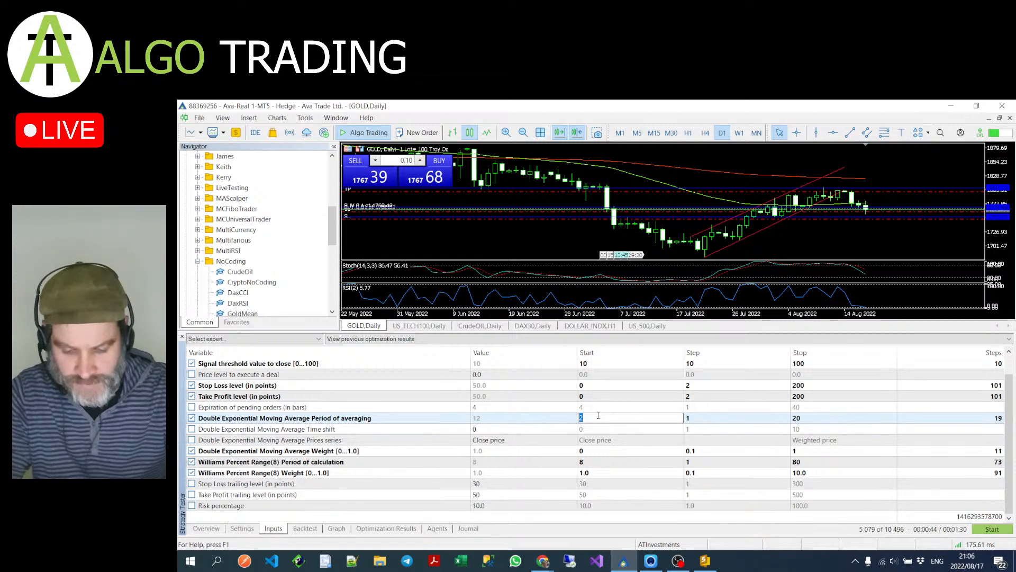
type("5")
left_click(709, 418)
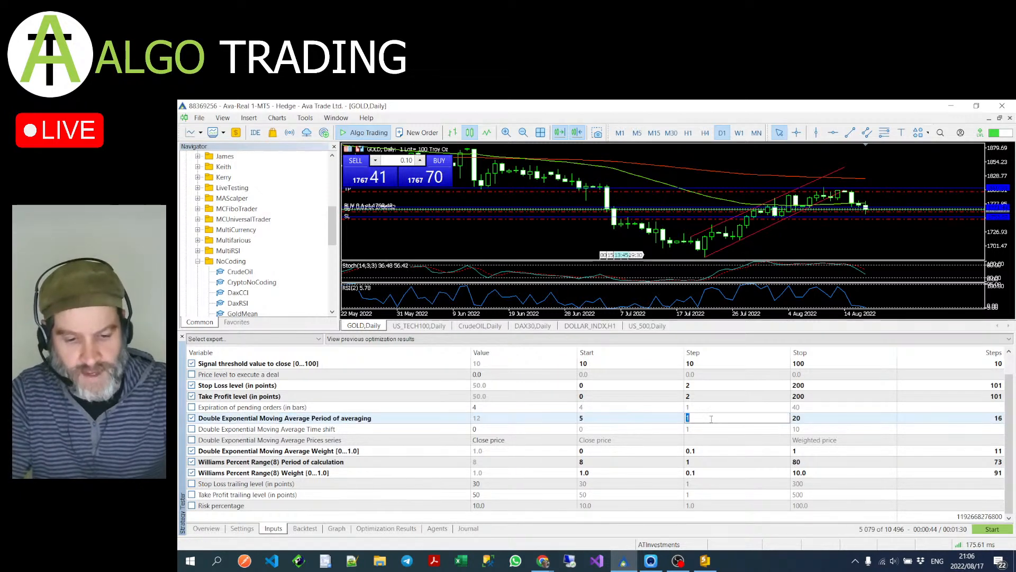
type("5")
left_click(821, 417)
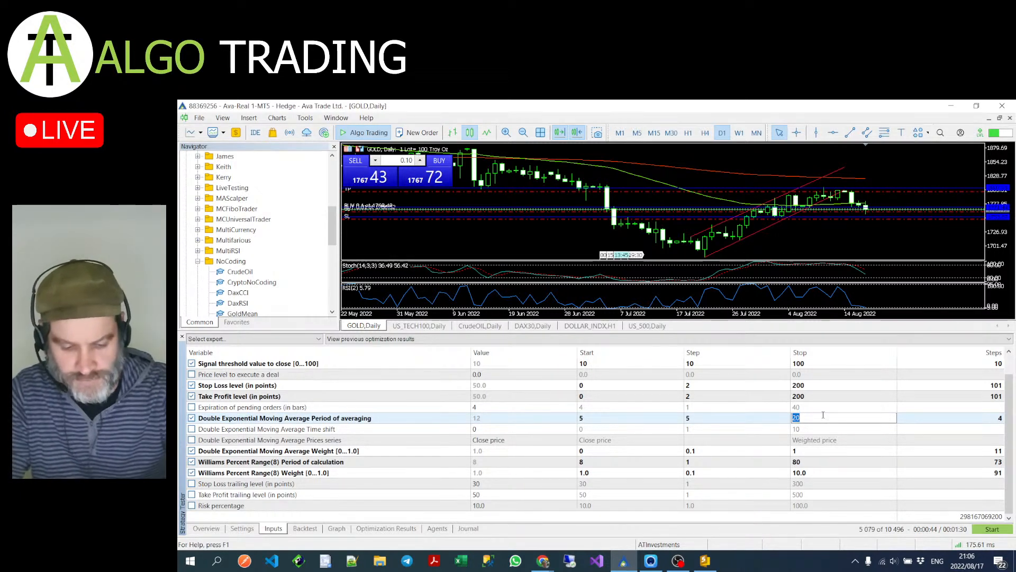
type("300")
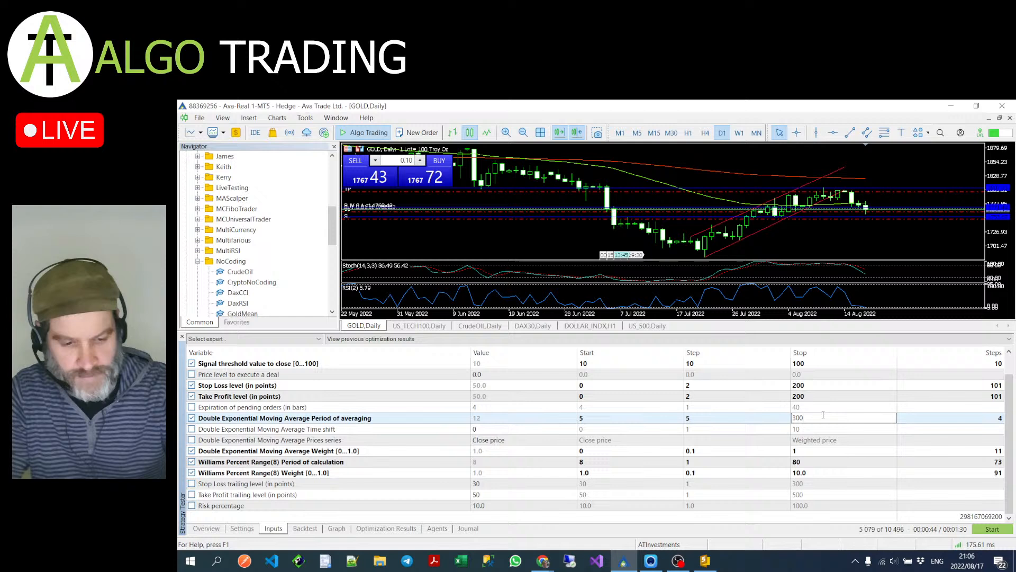
left_click(752, 454)
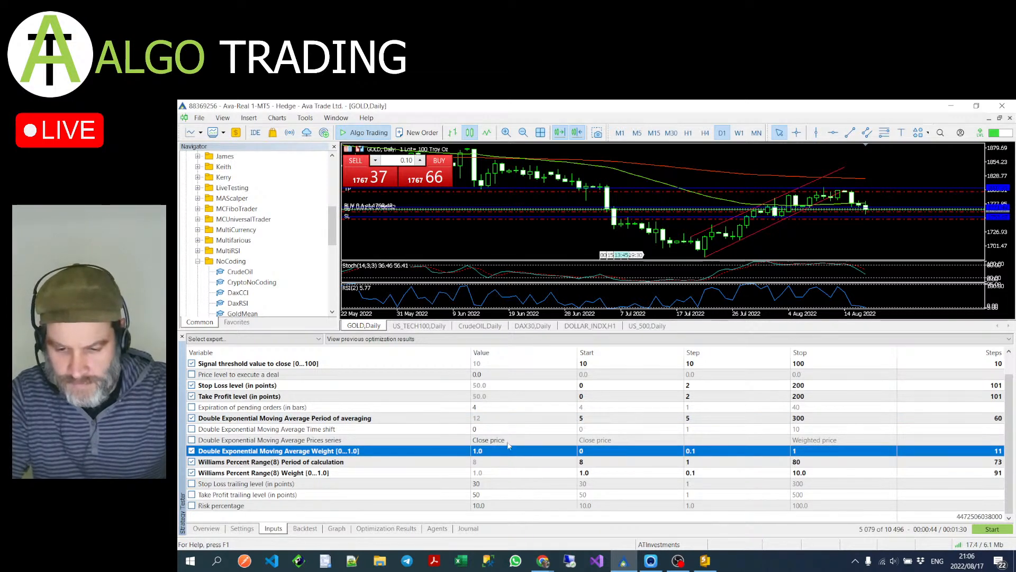
- Try a start value of 2 and a step of 1 for the Double Exponential Moving Average Weight
left_click(603, 450)
type("2")
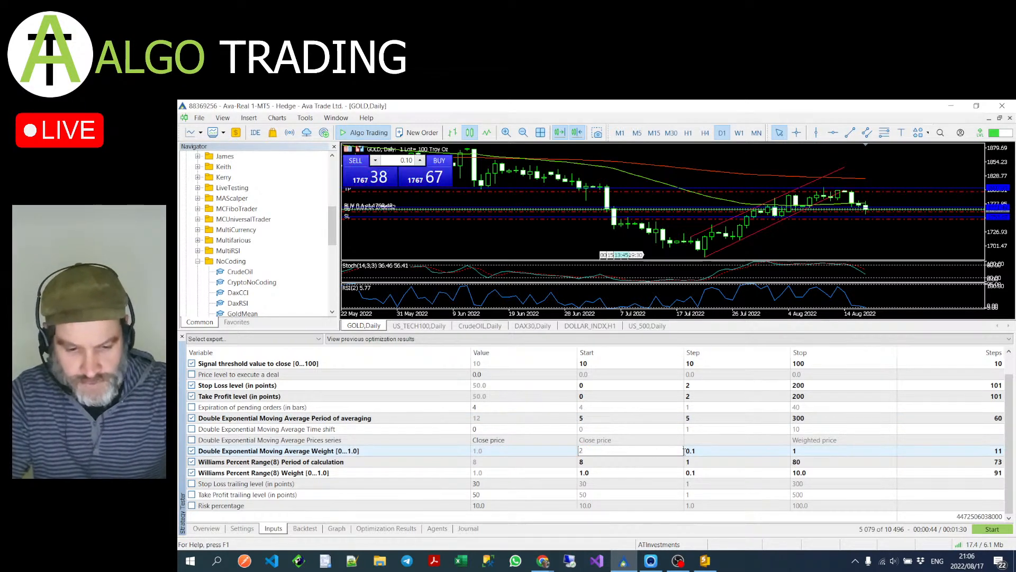
left_click(715, 451)
left_click(715, 451)
type("1")
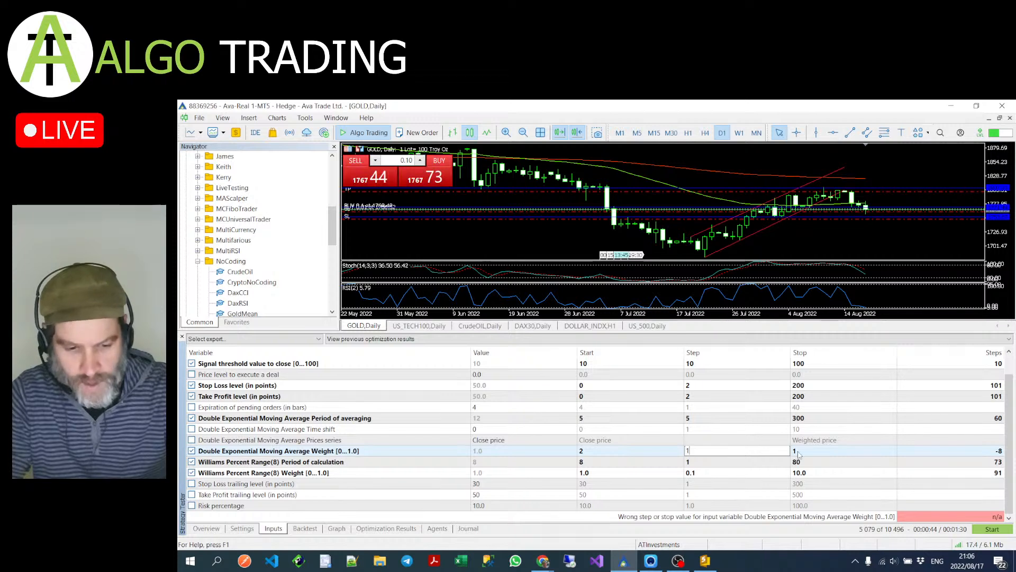
left_click(823, 454)
left_click(823, 451)
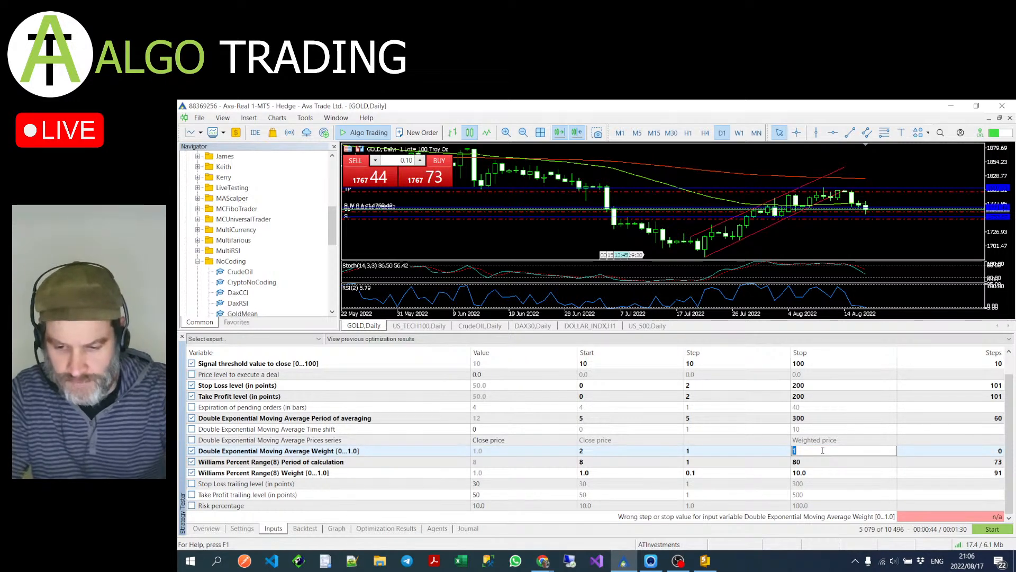
- Restore the Double Exponential Moving Average Weight to a start value of 0 and a step of 0.1
left_click(654, 452)
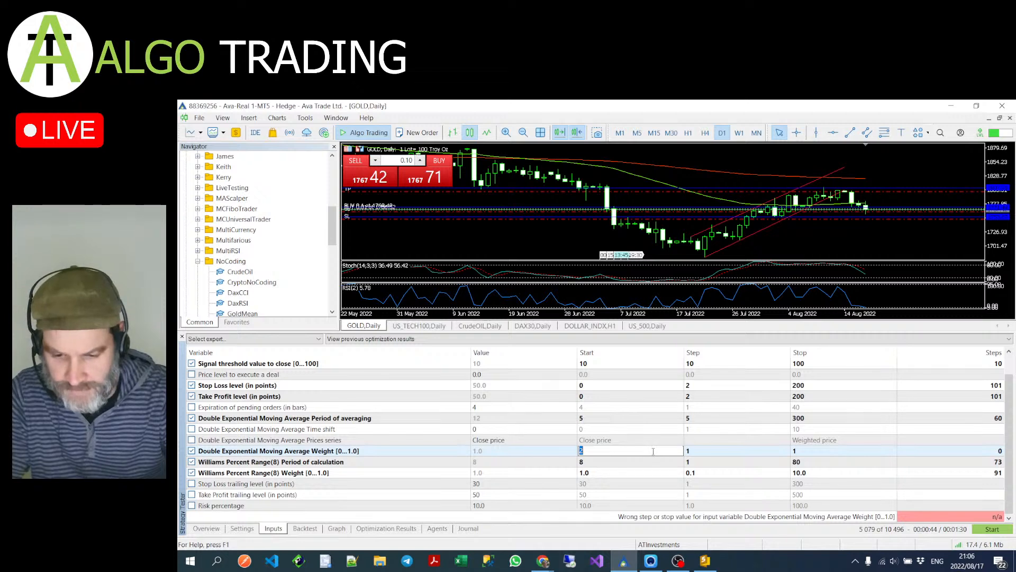
left_click(718, 450)
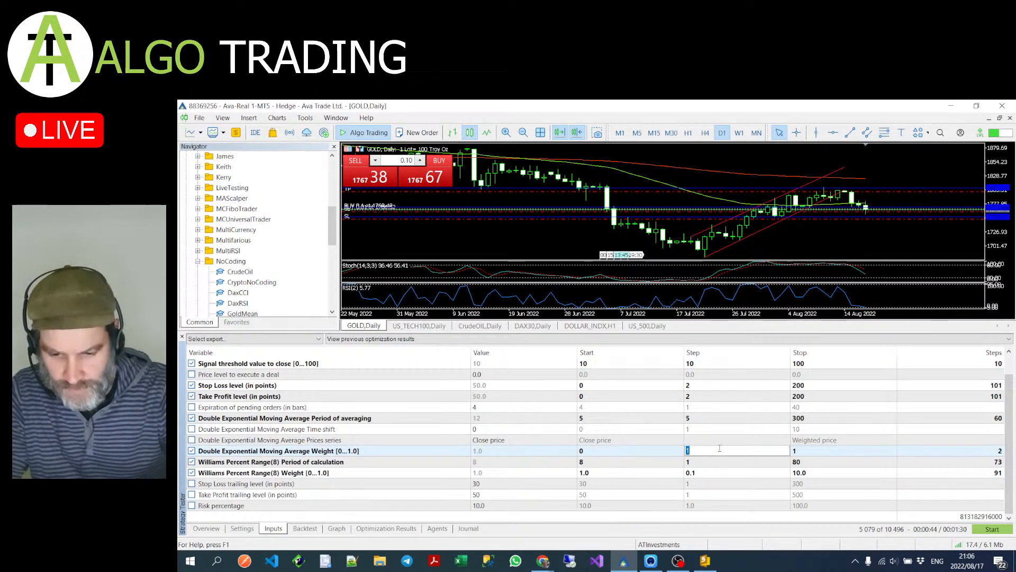
type("0.")
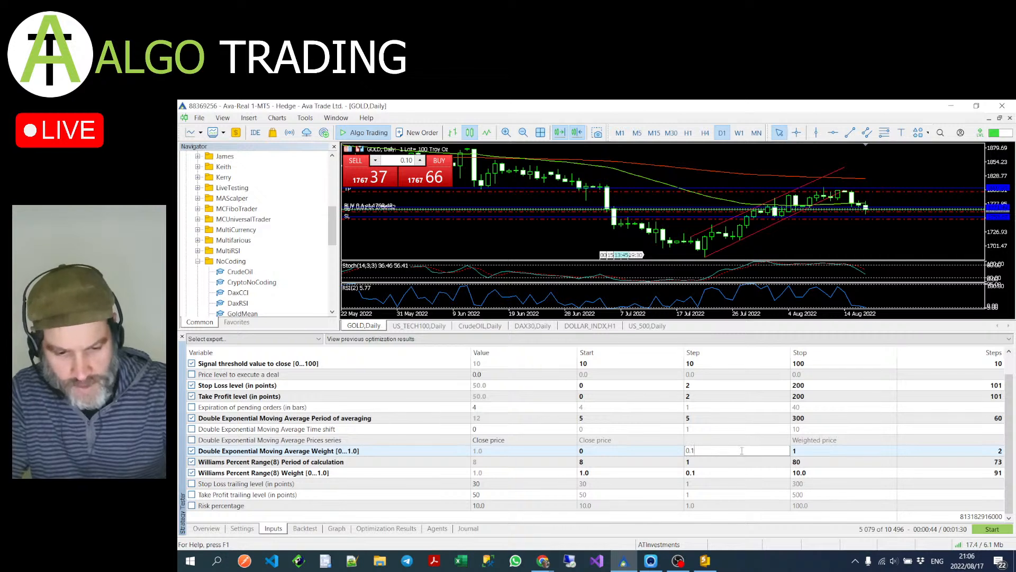
key("Return")
- Set the Williams Percent Range Period of calculation to range from 2 to 20
left_click(384, 464)
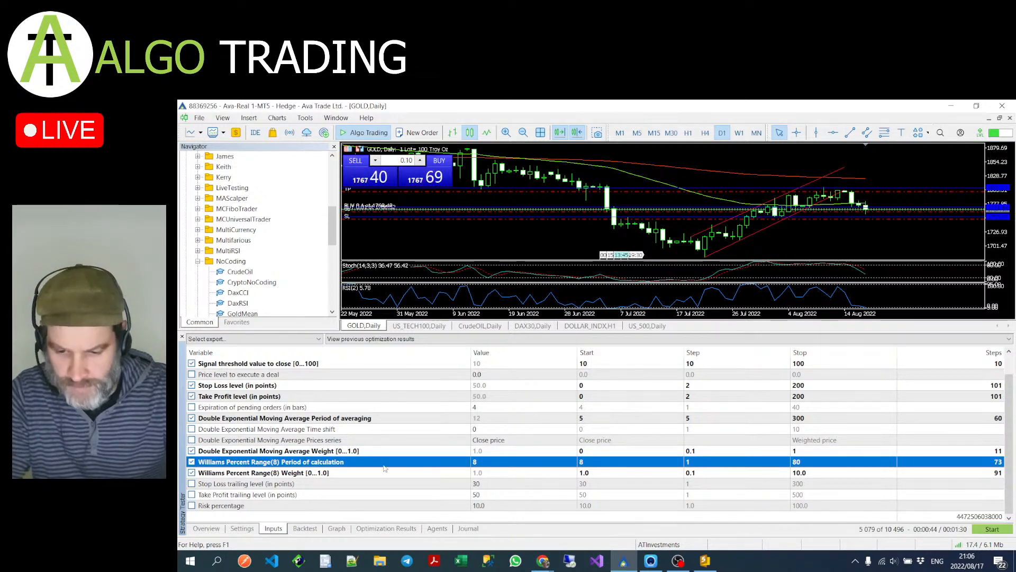
left_click(598, 464)
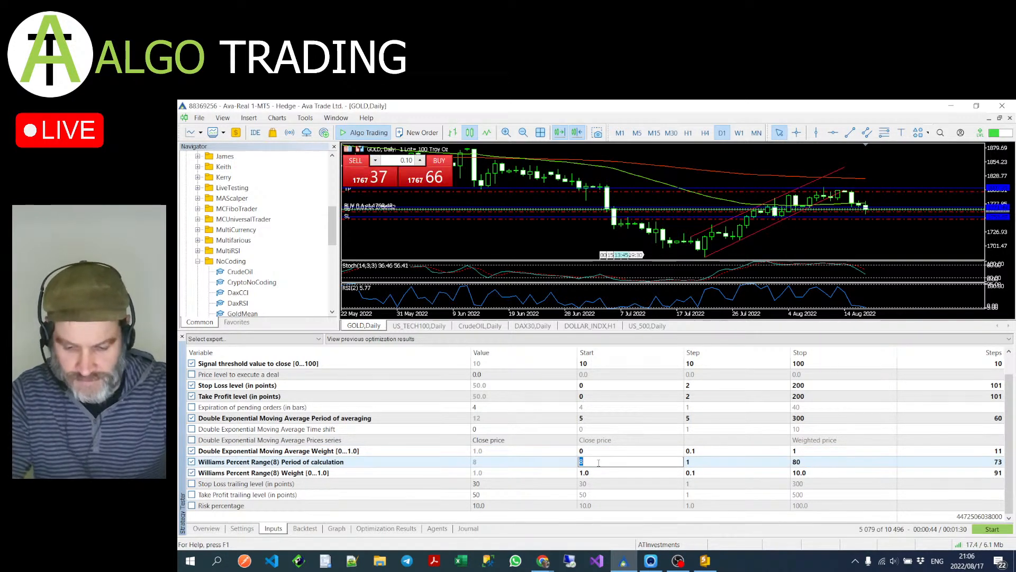
type("2")
left_click(836, 463)
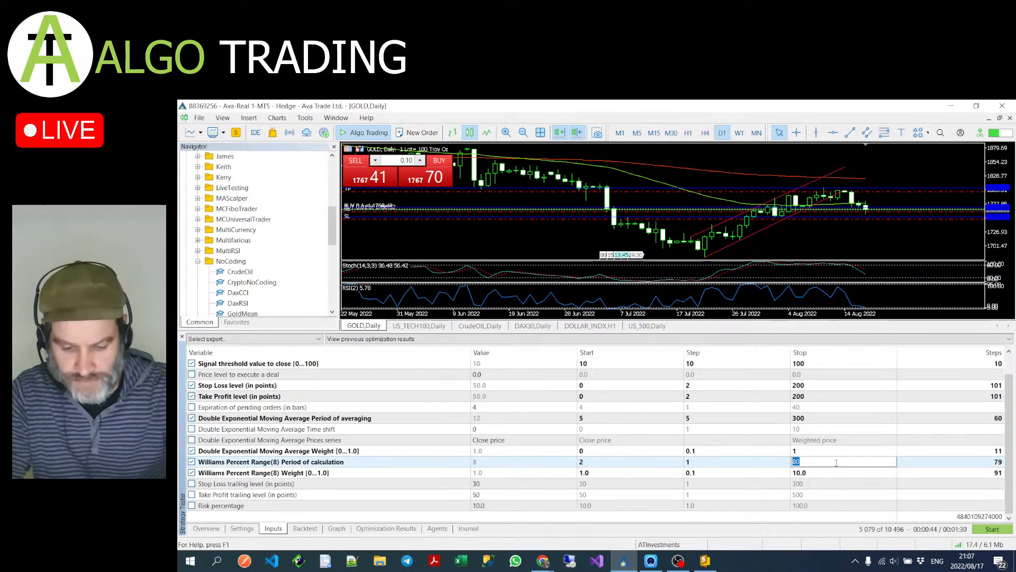
- Include the Stop Loss and Take Profit trailing levels in the optimization, each with a start value of 0
left_click(690, 481)
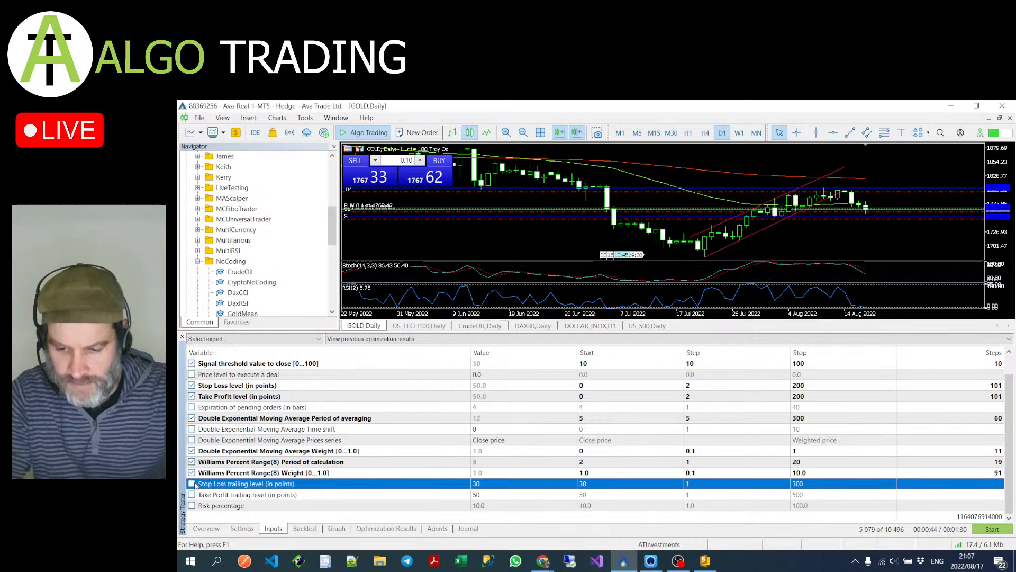
key("space")
key("Down")
key("space")
left_click(628, 482)
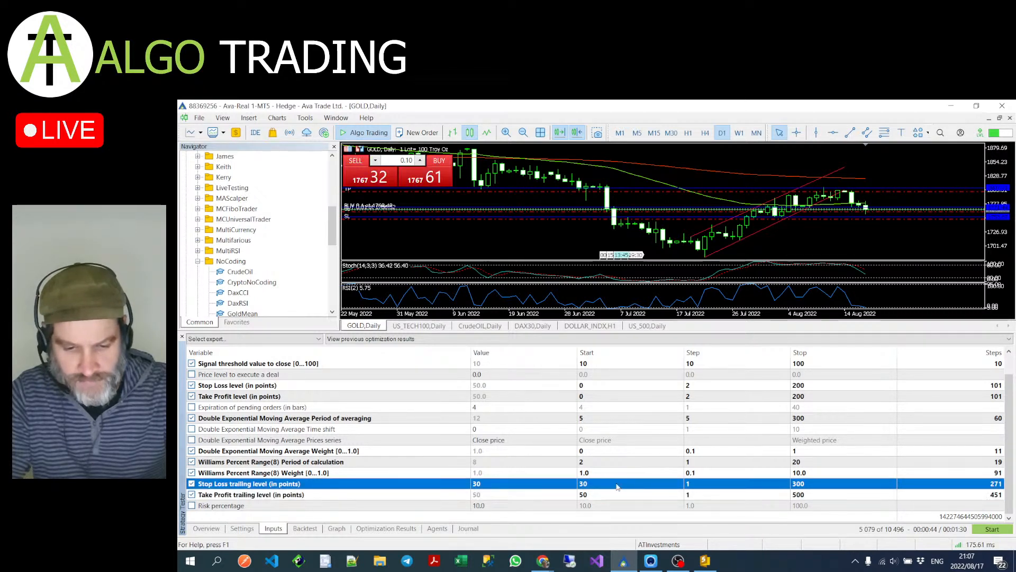
left_click(619, 483)
type("0")
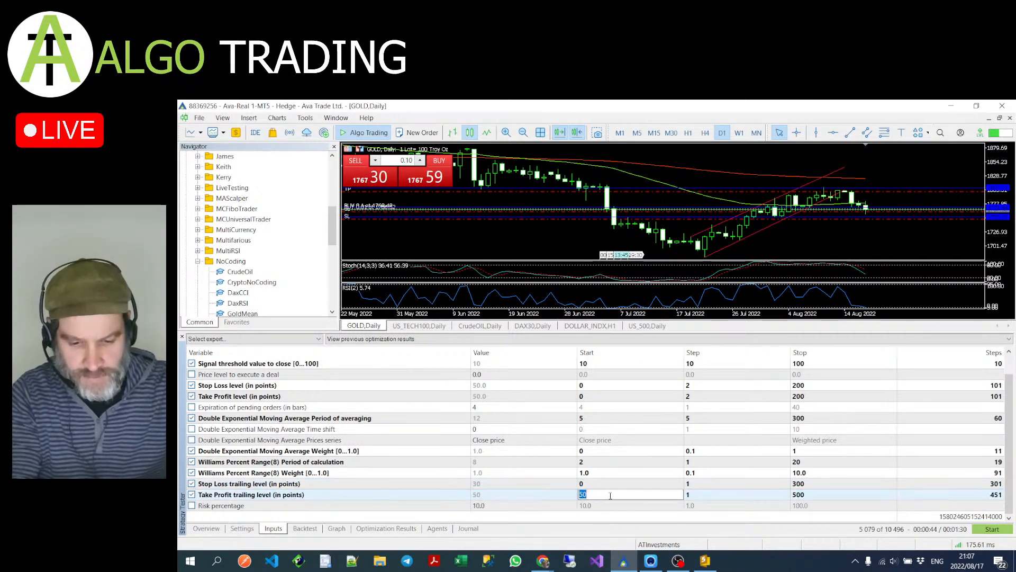
- Set the optimization step of both the Stop Loss and Take Profit trailing levels to 2
left_click(703, 483)
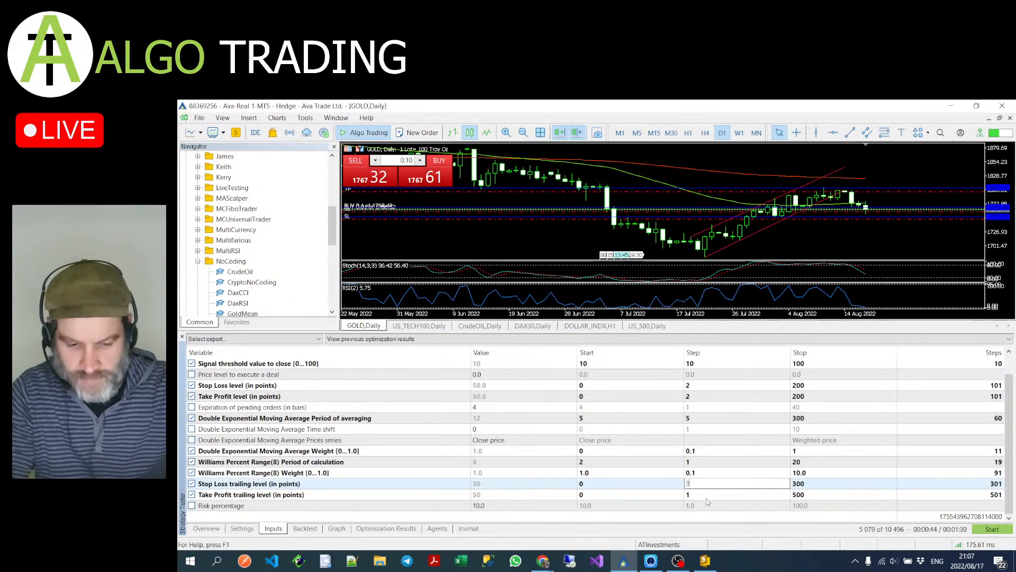
type("2")
left_click(703, 494)
left_click(704, 495)
type("2")
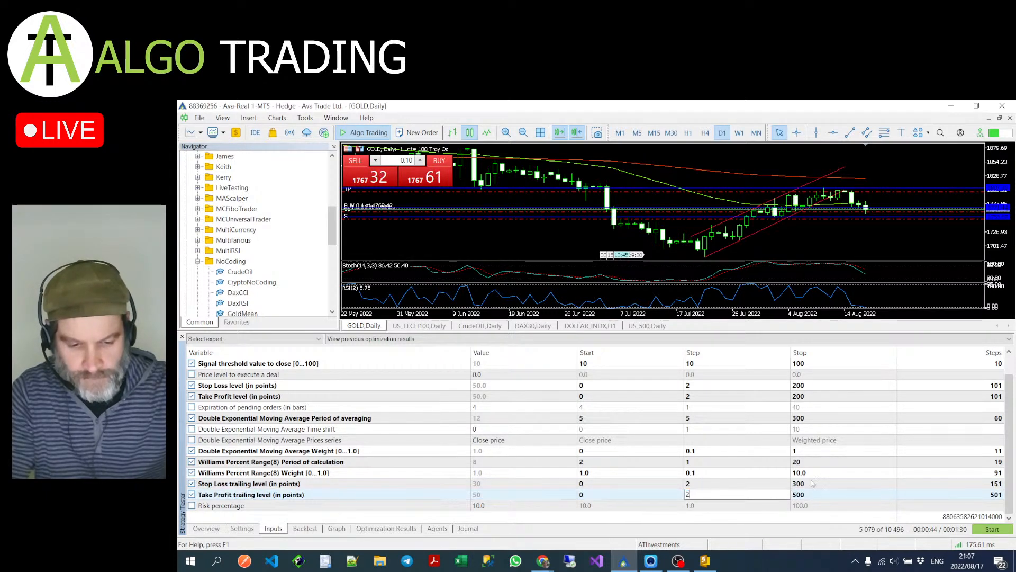
- Set the optimization stop value of both the Stop Loss and Take Profit trailing levels to 200
left_click(818, 484)
type("200")
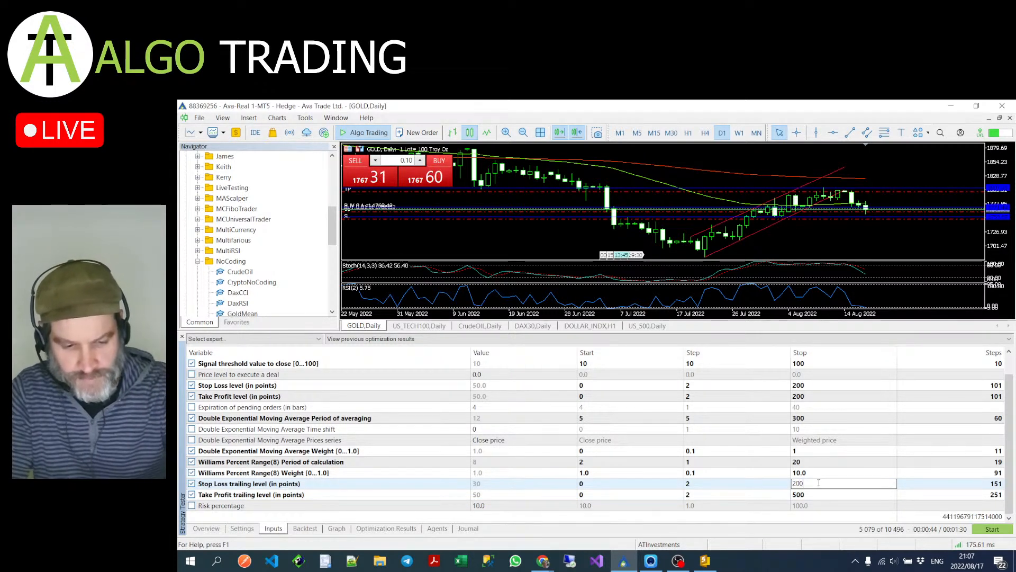
left_click(818, 494)
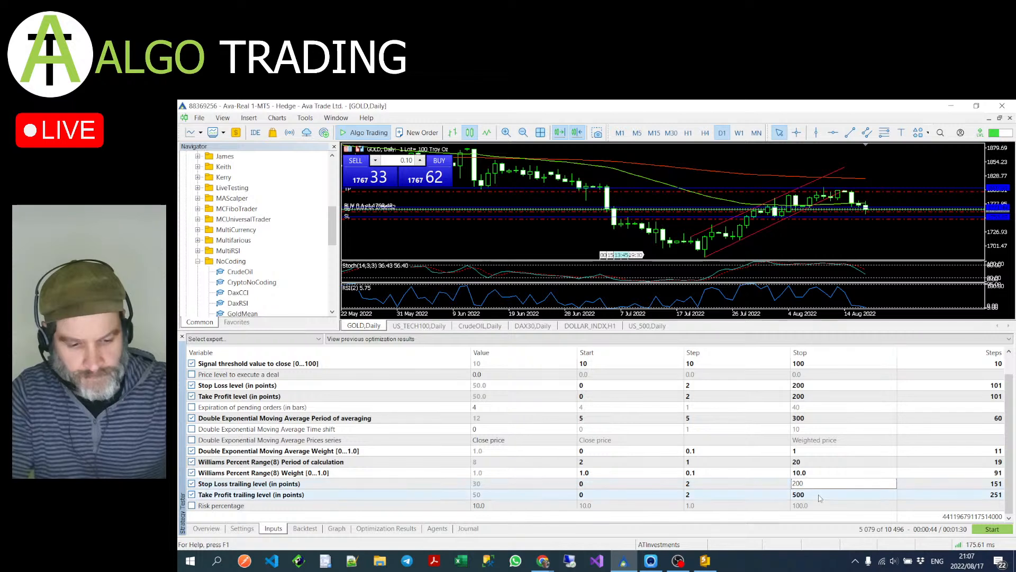
left_click(820, 494)
type("200")
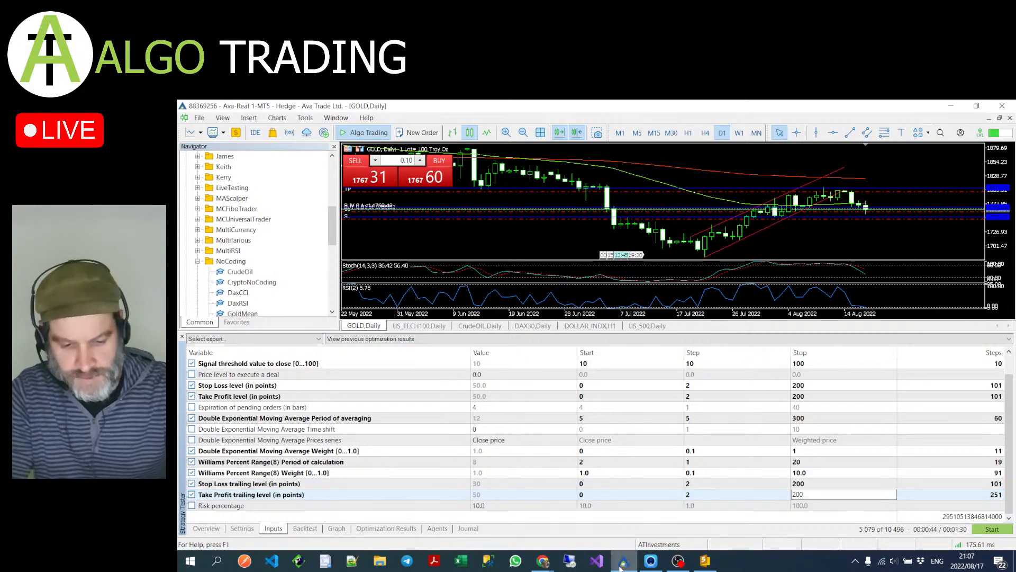
left_click(623, 539)
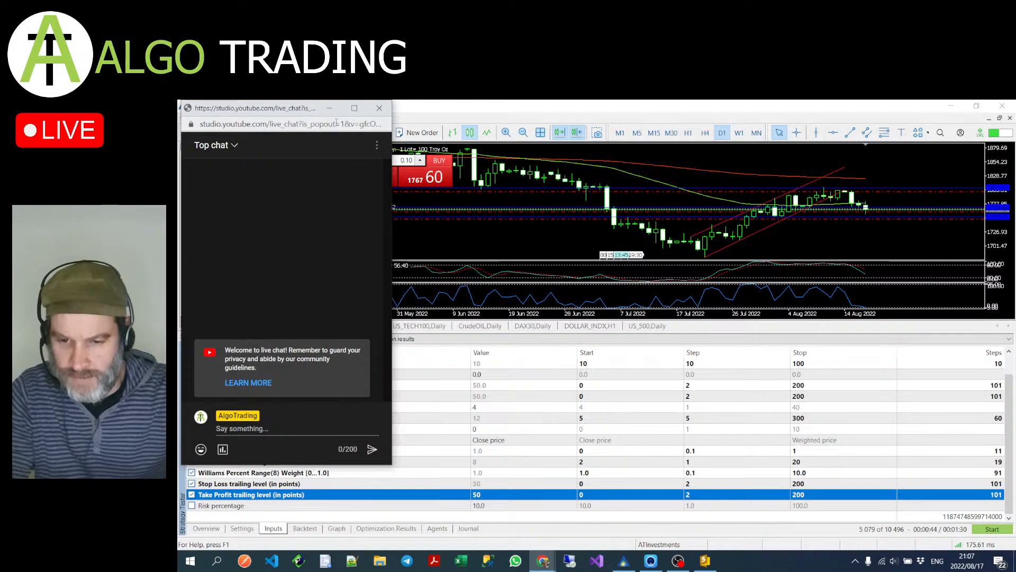
left_click(661, 495)
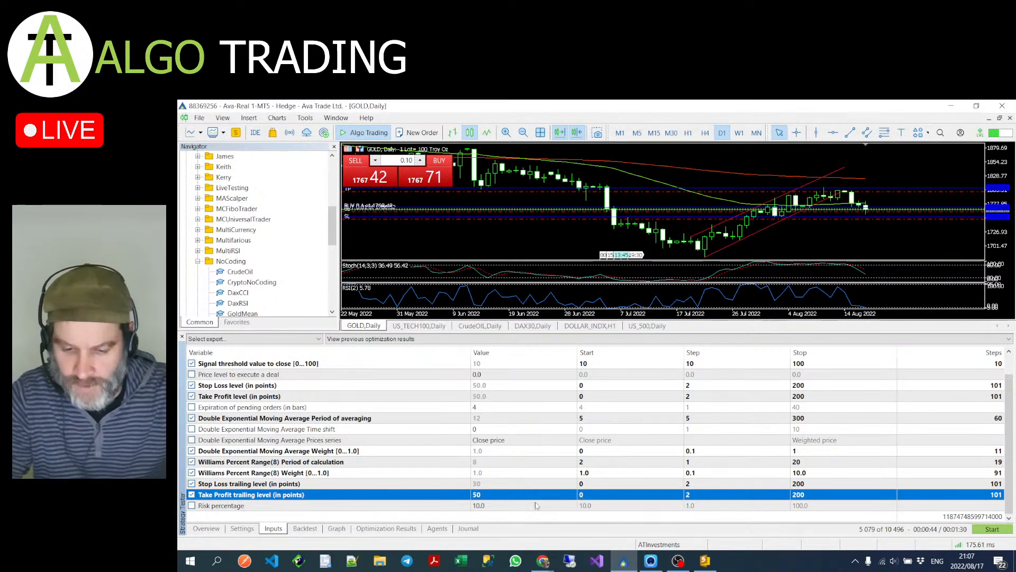
- Include the Risk percentage in the optimization, starting at 1, stepping by 1 and stopping at 5
left_click(191, 505)
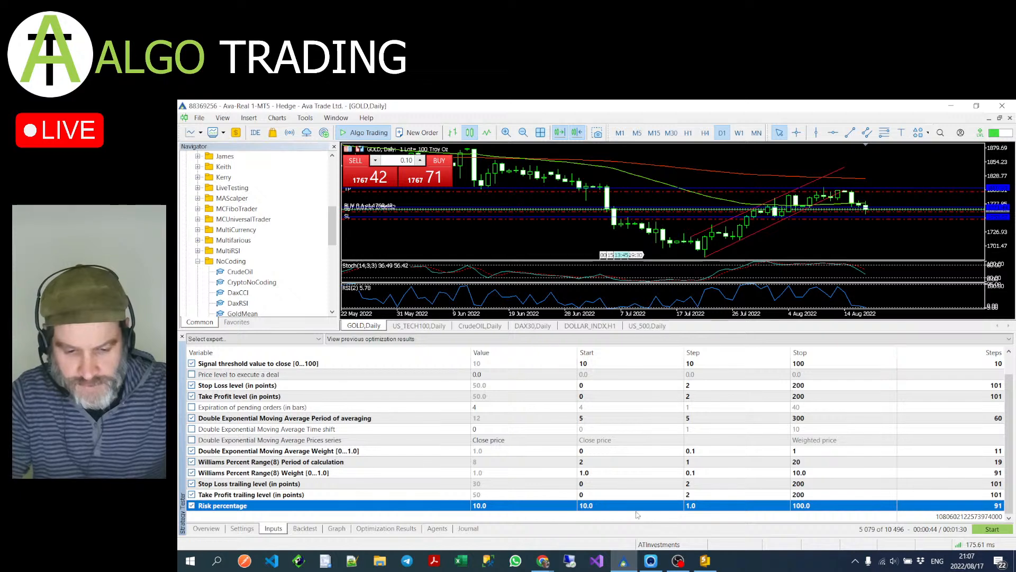
double_click(608, 505)
type("1")
double_click(731, 505)
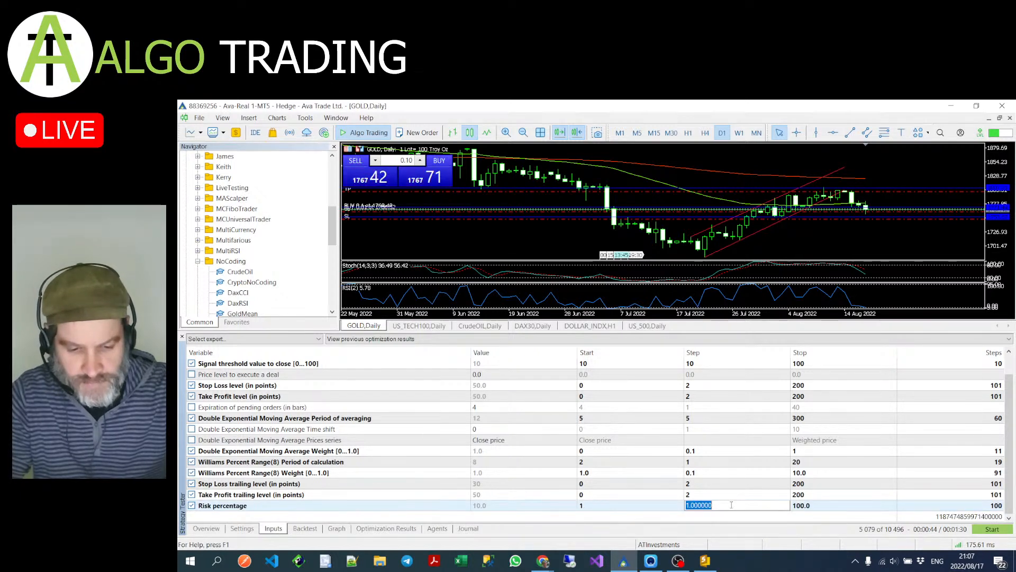
type("1")
left_click(819, 507)
double_click(825, 505)
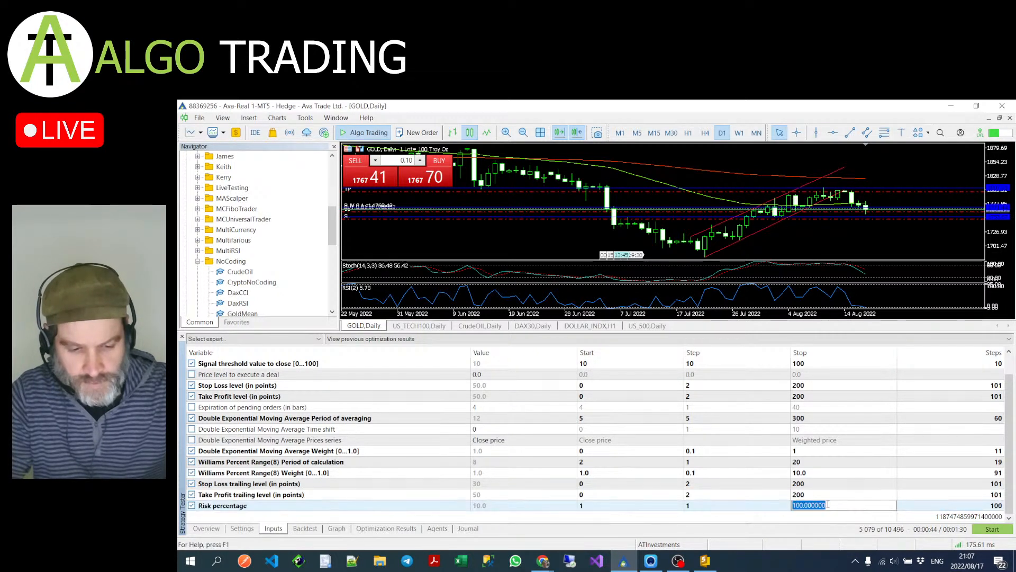
type("5")
left_click(847, 474)
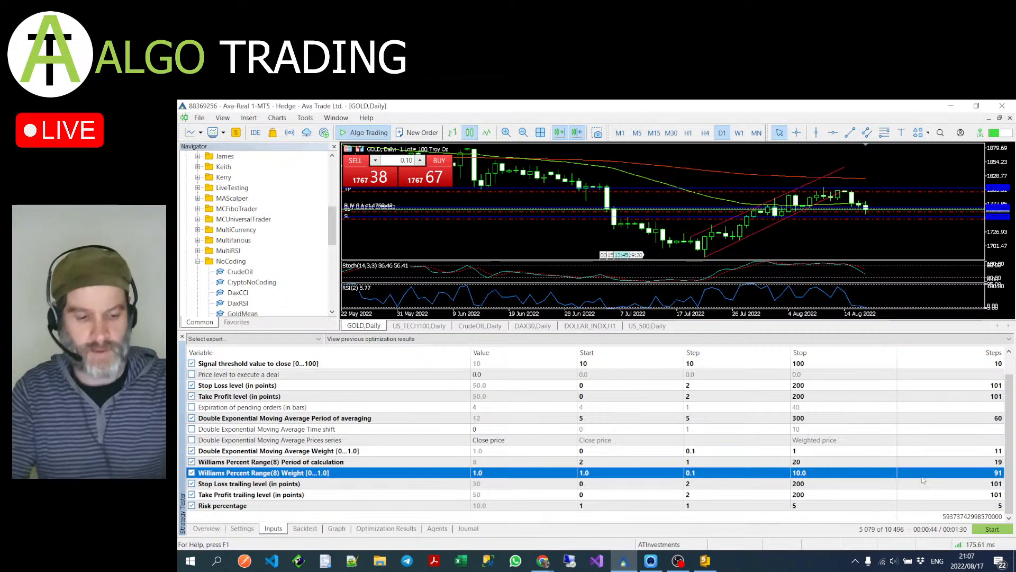
scroll(923, 479, "up", 1)
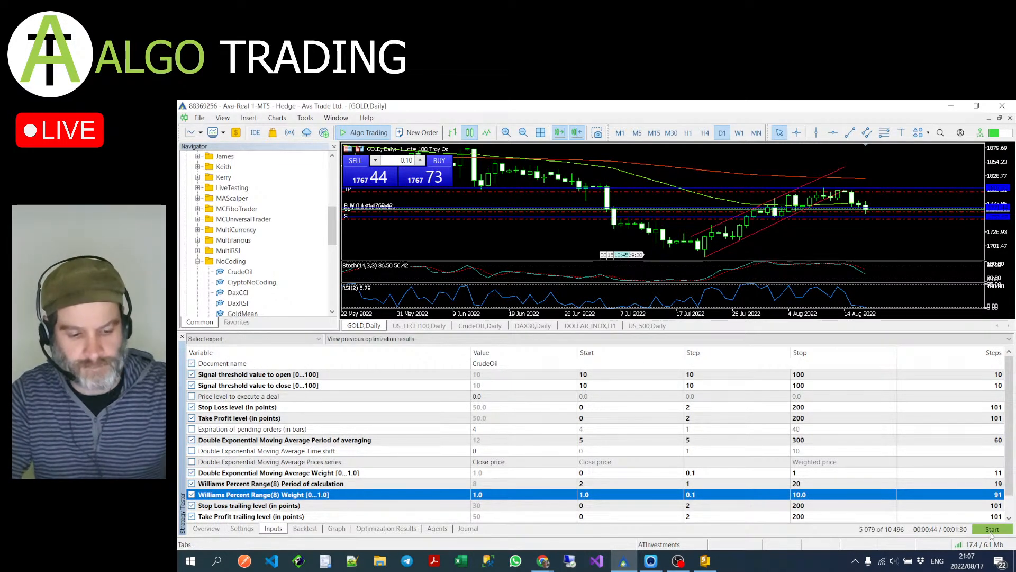
- Review the tester settings for the CrudeOil expert on H1 and start the genetic optimization
left_click(245, 529)
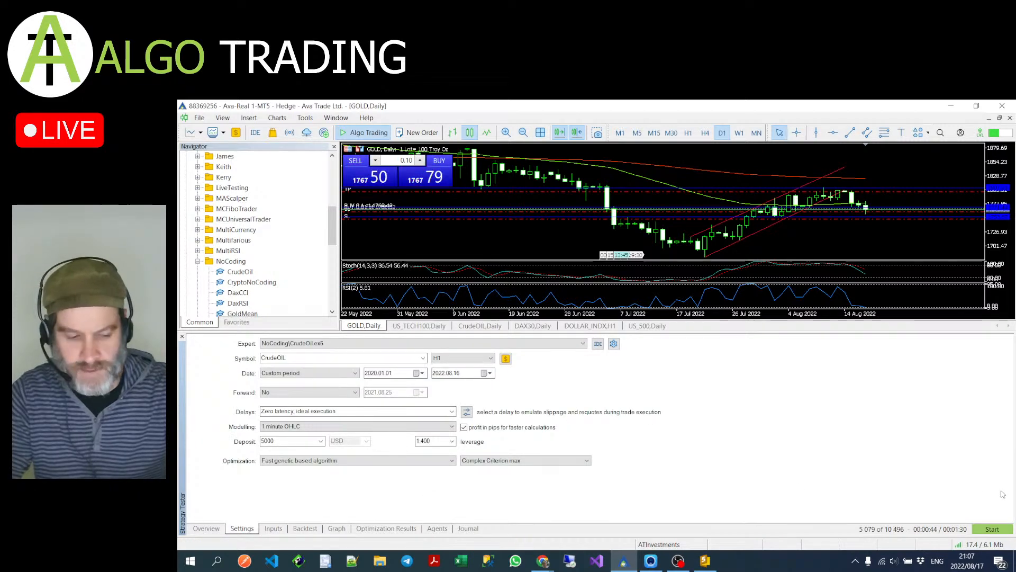
left_click(989, 531)
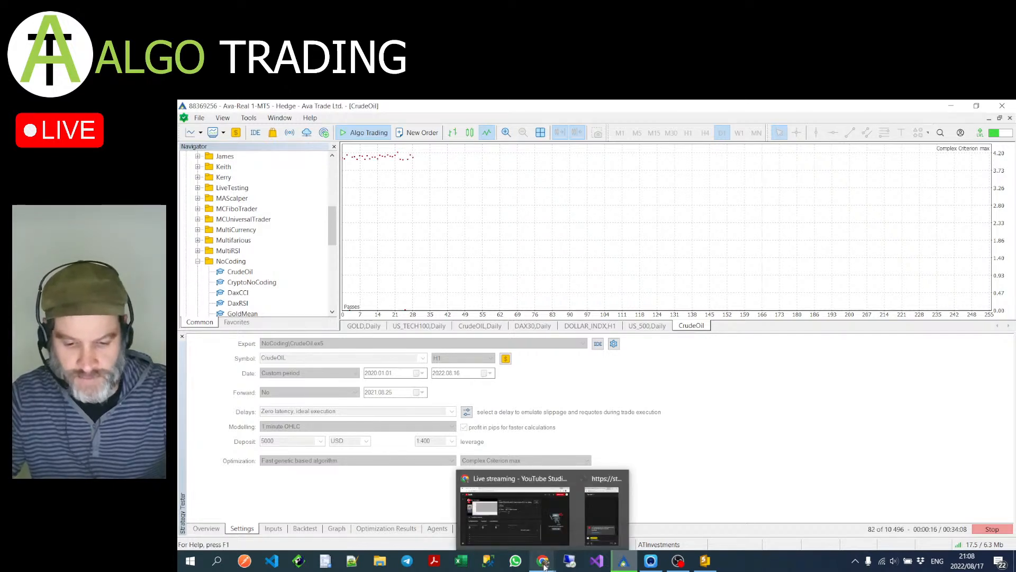
- Switch to Chrome and open the algotrading.co.za home page in a new tab
left_click(516, 506)
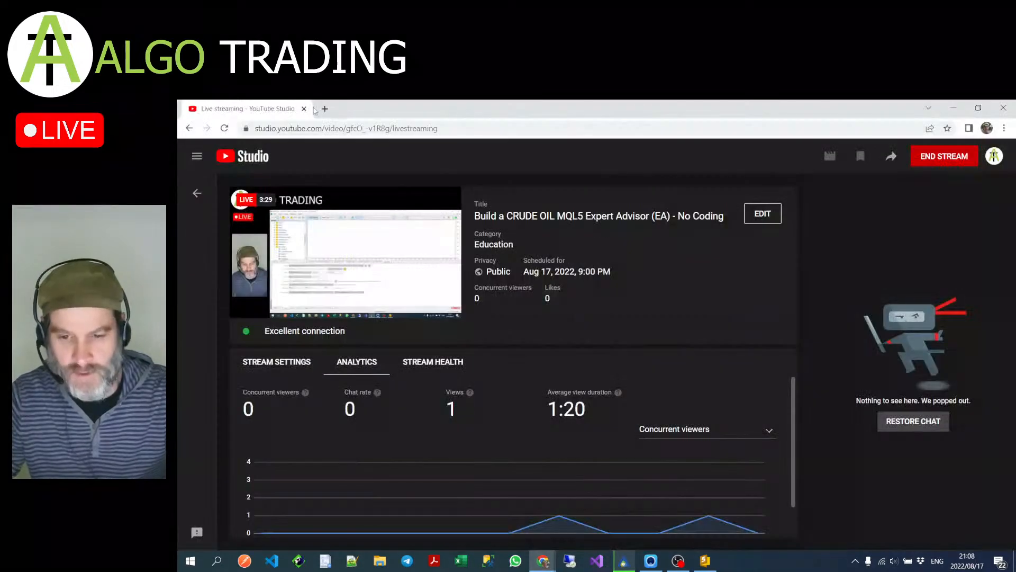
left_click(325, 109)
left_click(354, 127)
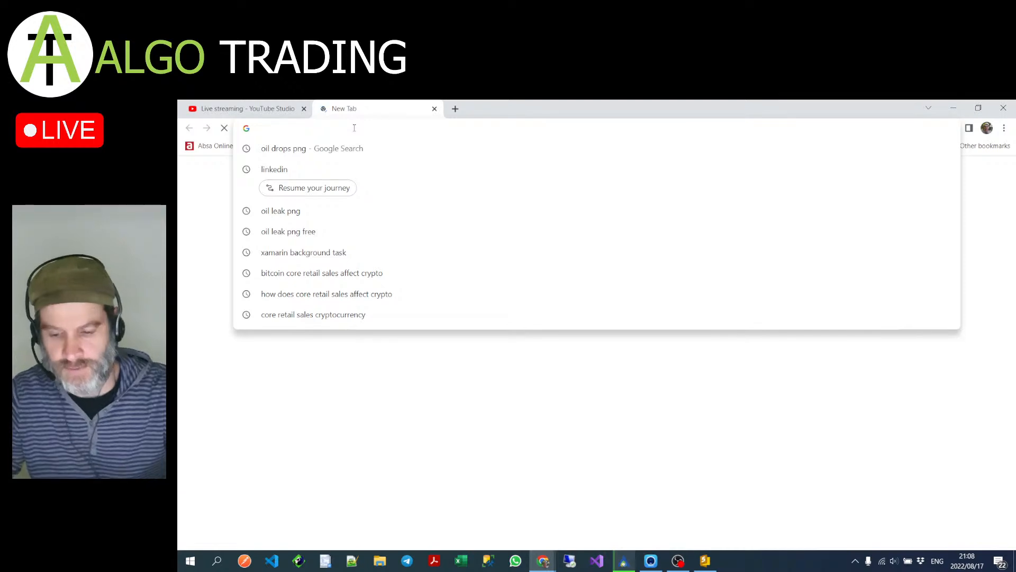
type("algotrading.co.za")
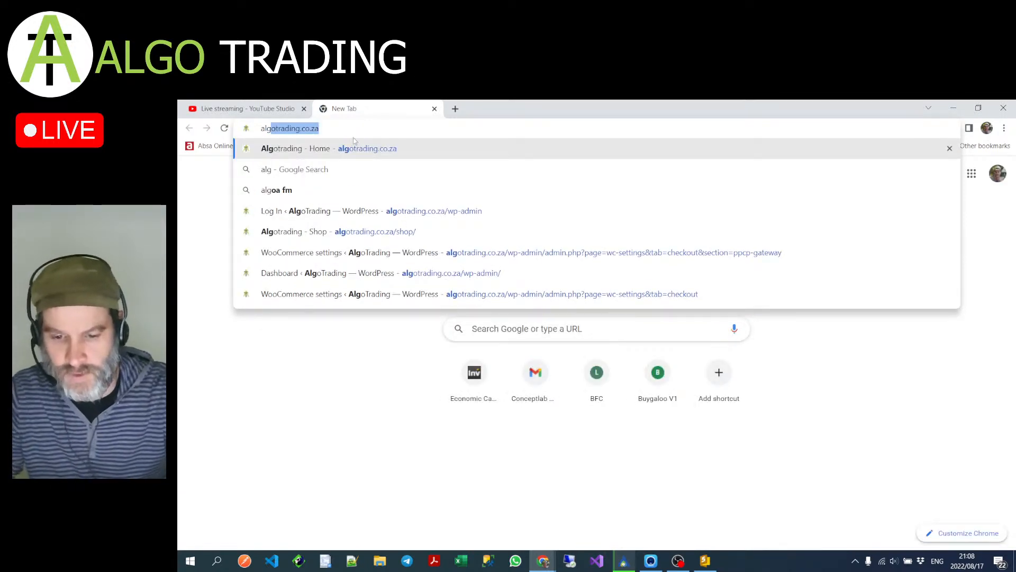
left_click(367, 149)
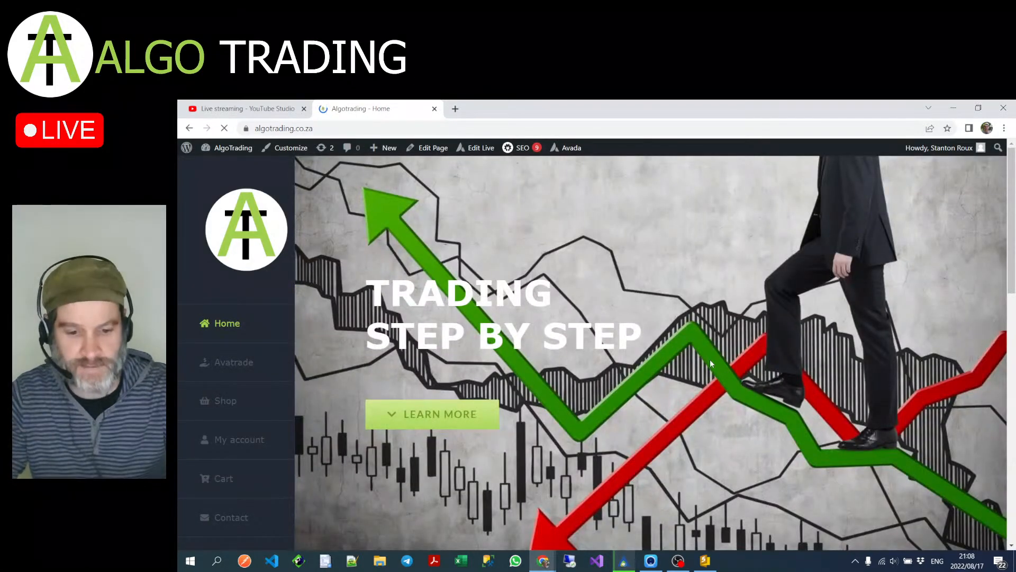
- Open the site's shop and browse the expert advisors on offer
left_click(225, 402)
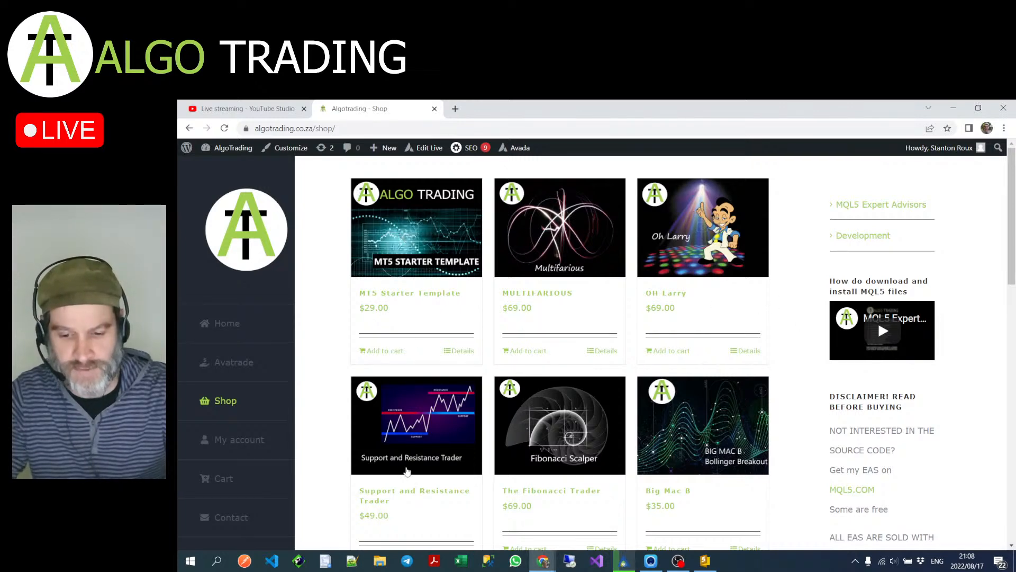
scroll(420, 448, "down", 1)
scroll(420, 447, "down", 2)
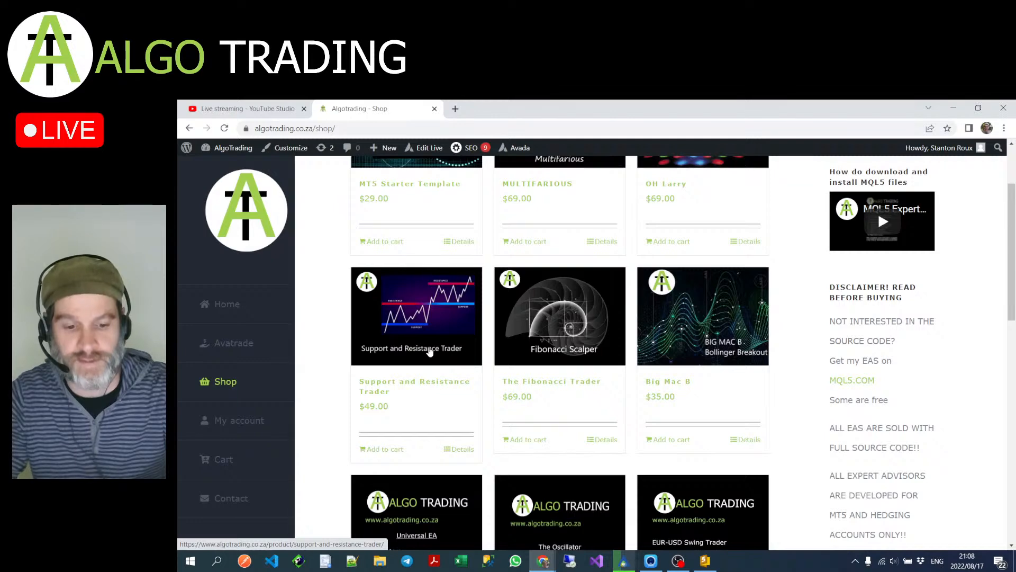
scroll(741, 266, "up", 3)
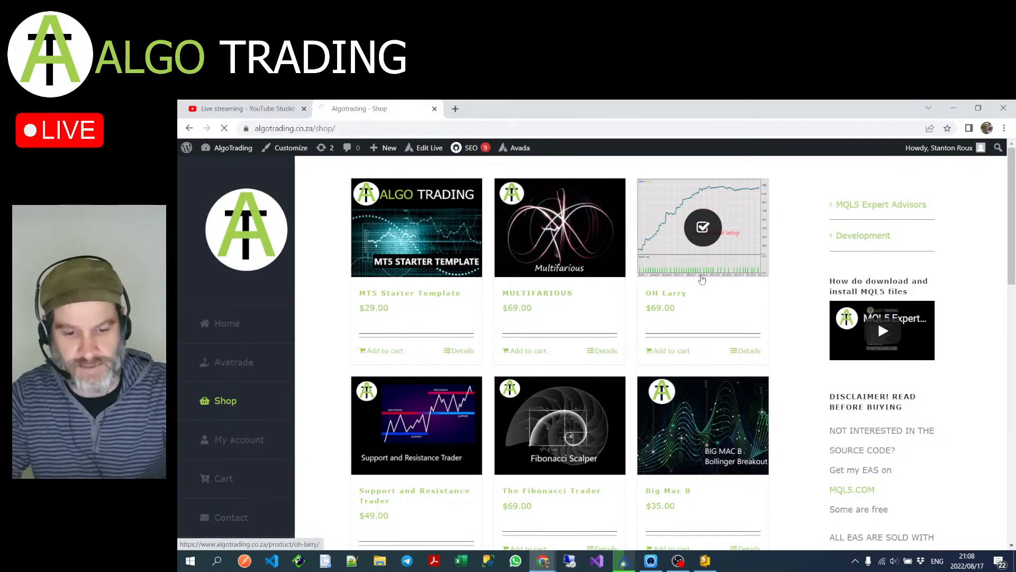
- Open the OH Larry product page and read through its description and the original rules of its strategies
left_click(701, 275)
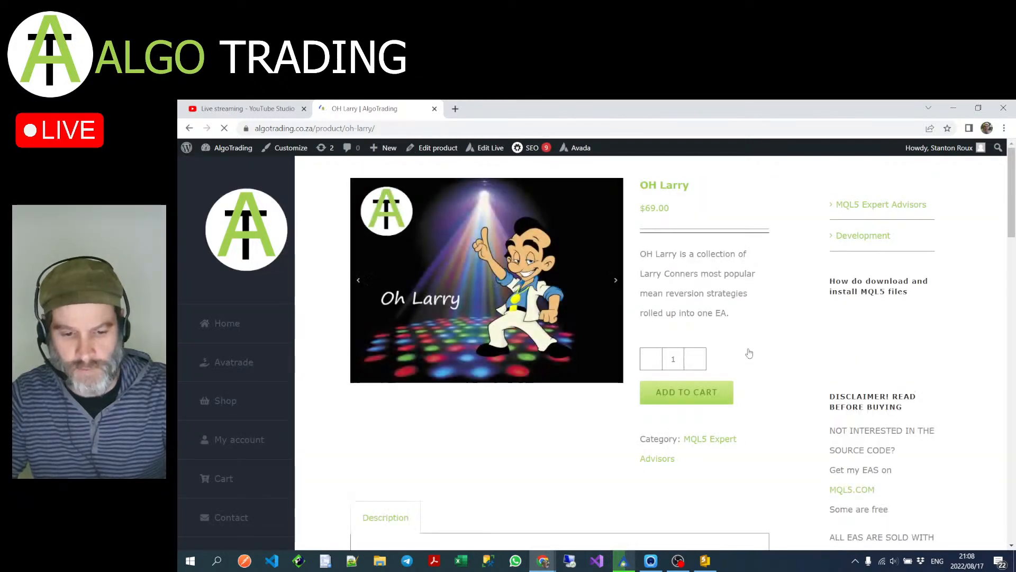
scroll(749, 352, "down", 5)
scroll(750, 352, "down", 2)
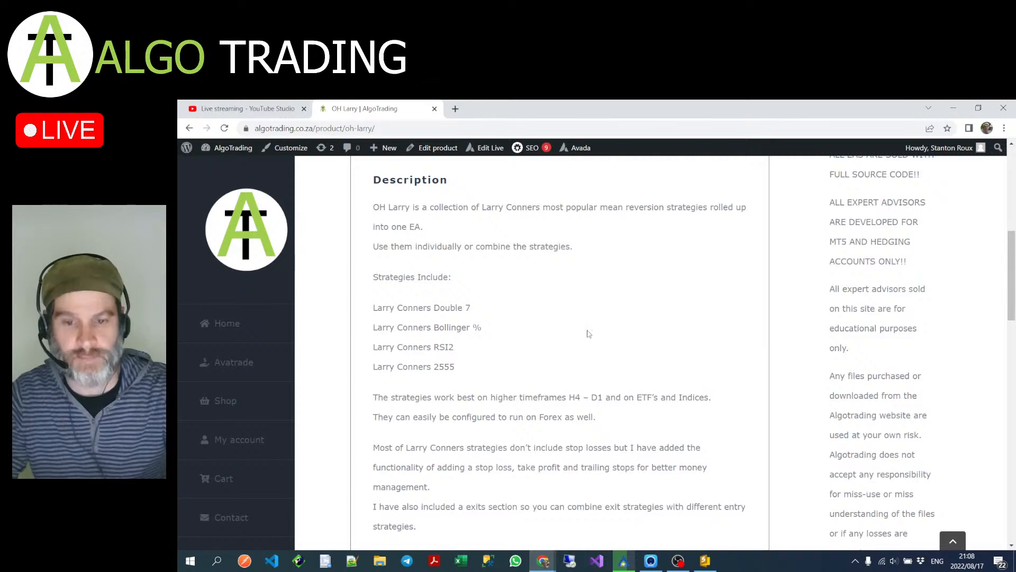
scroll(586, 333, "down", 2)
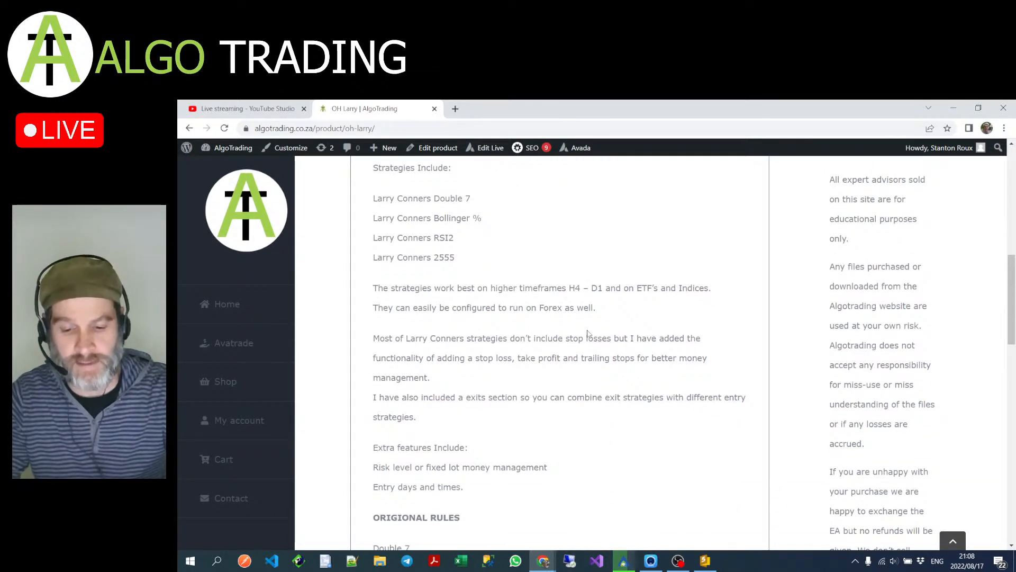
scroll(587, 333, "down", 5)
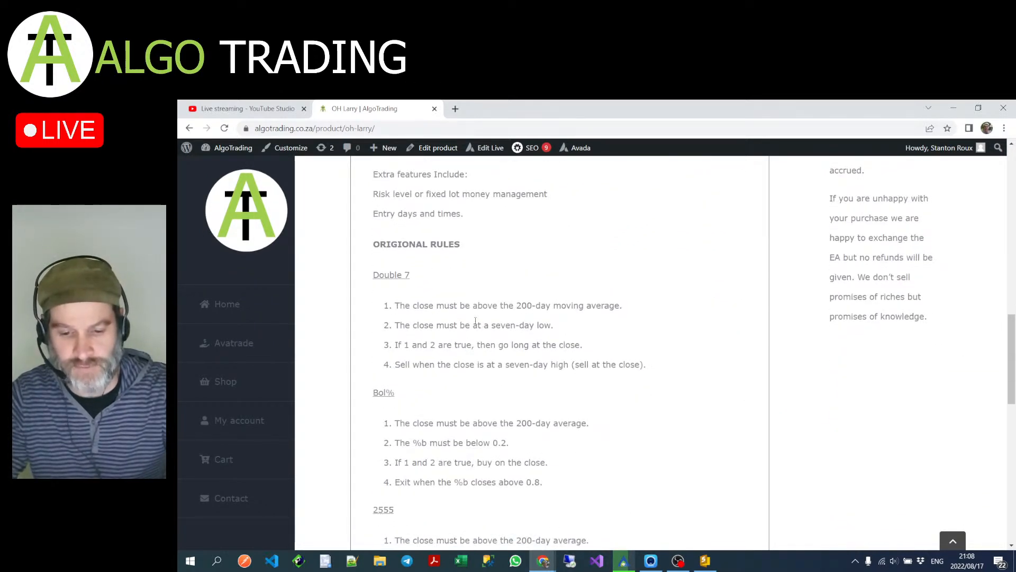
scroll(495, 339, "down", 3)
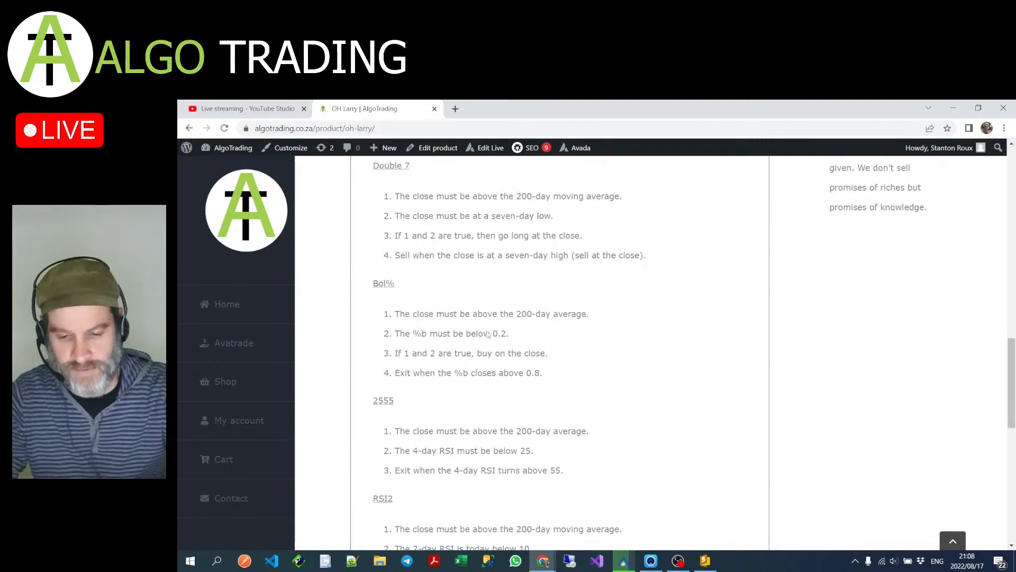
scroll(490, 367, "down", 2)
scroll(605, 377, "up", 6)
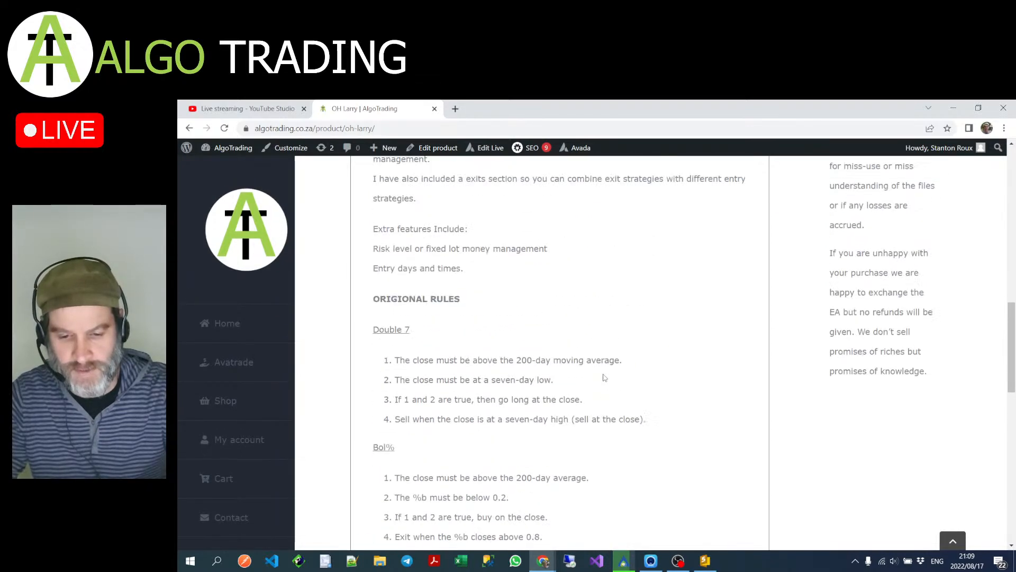
scroll(604, 377, "up", 10)
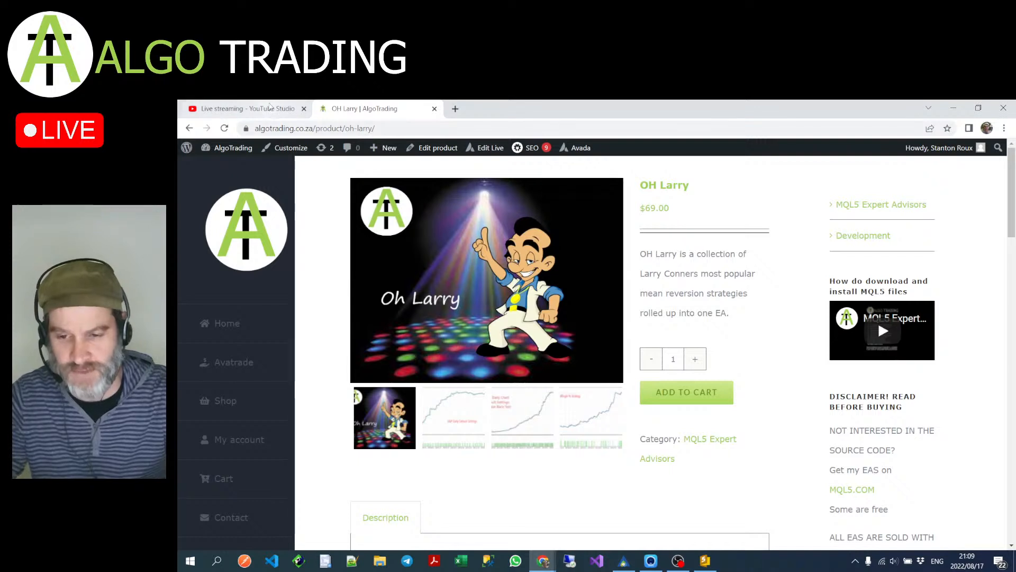
mouse_move(269, 107)
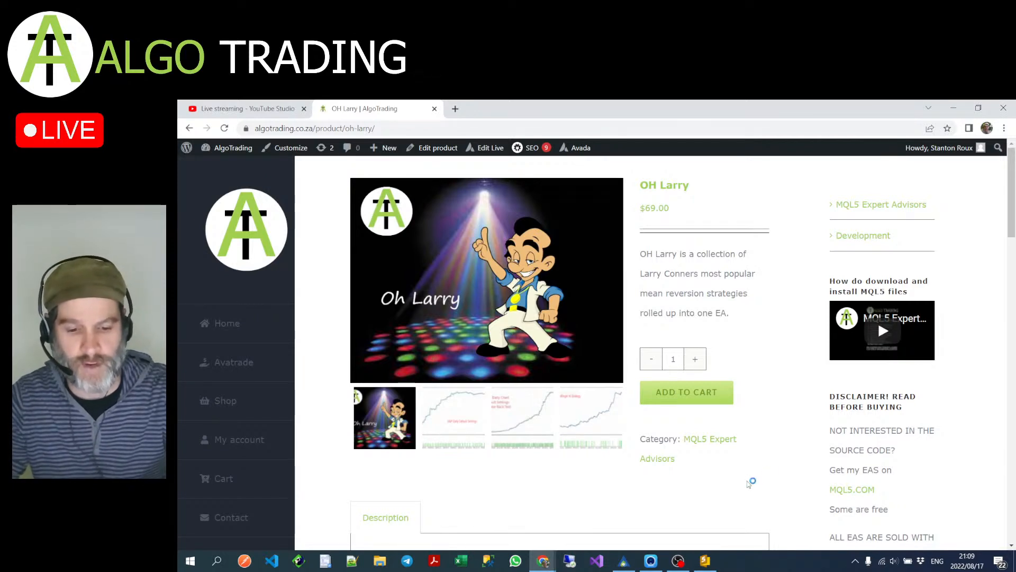
scroll(764, 464, "down", 2)
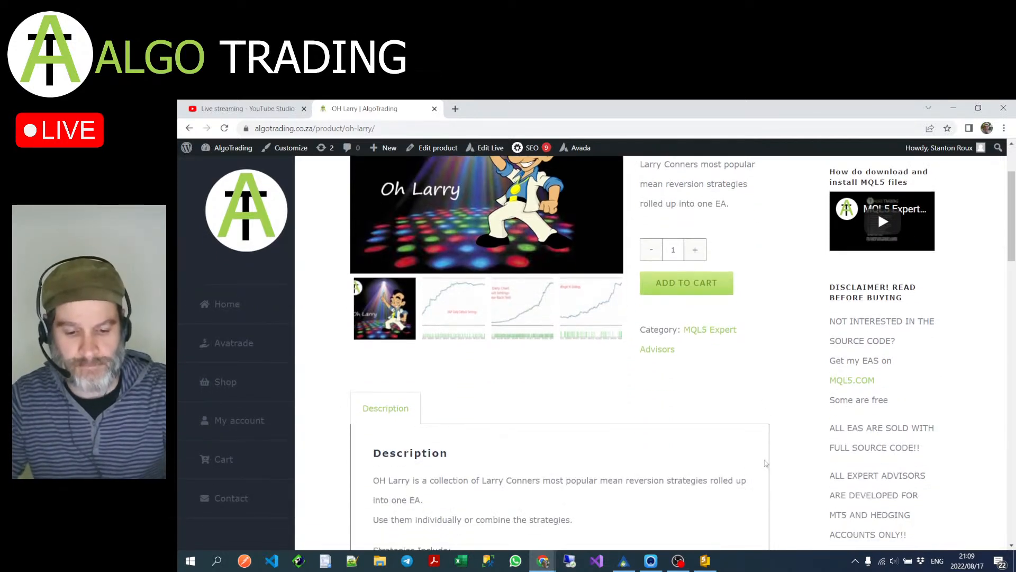
scroll(764, 464, "up", 2)
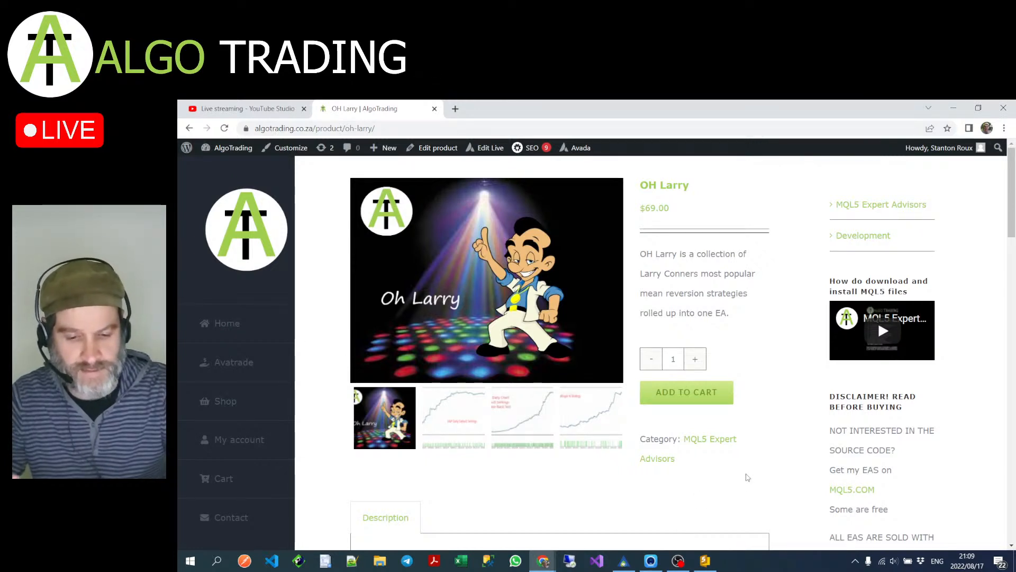
scroll(747, 478, "down", 2)
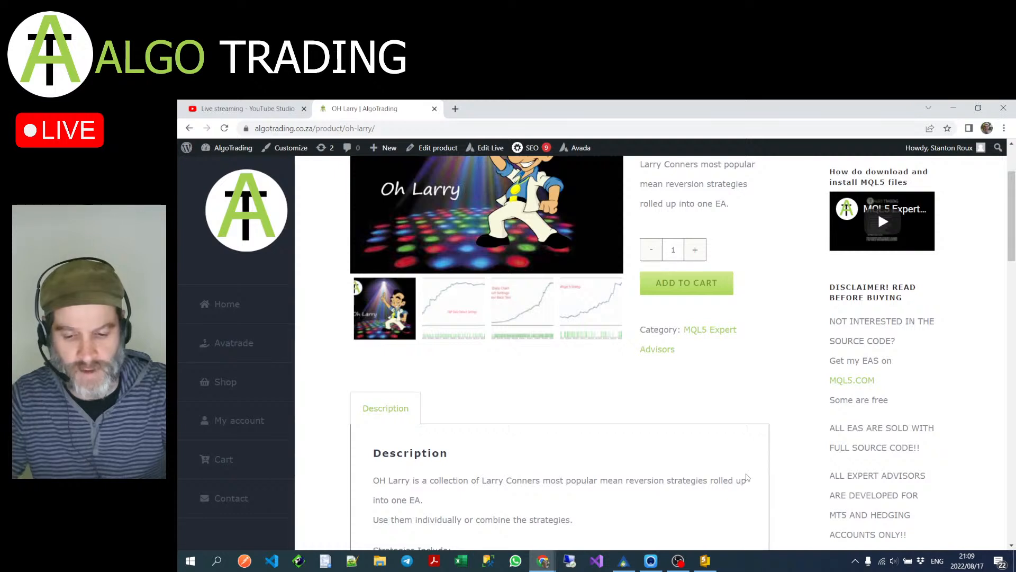
scroll(747, 478, "up", 2)
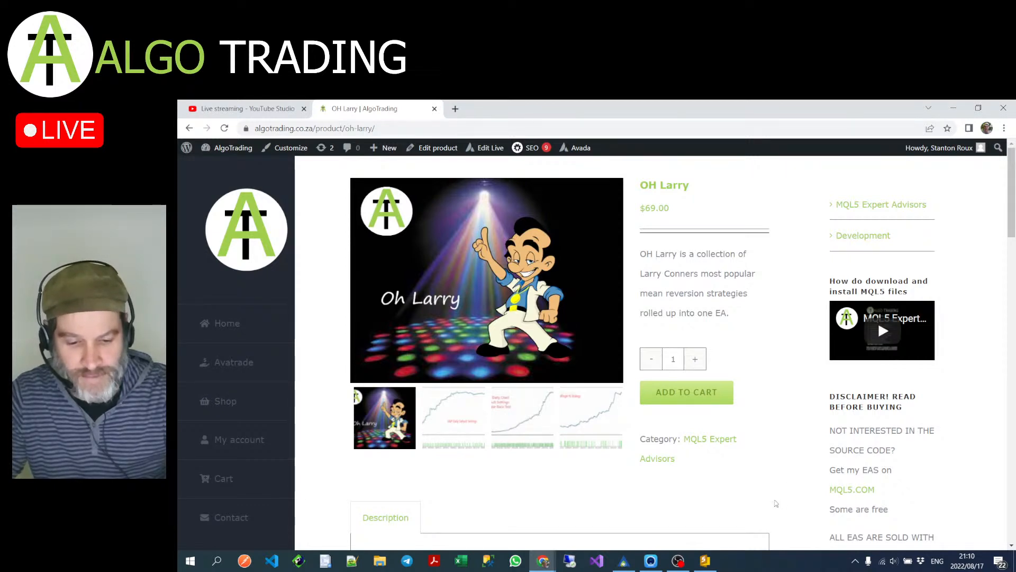
- Switch back to MetaTrader 5 and sort the optimization results by profit, highest first
left_click(624, 566)
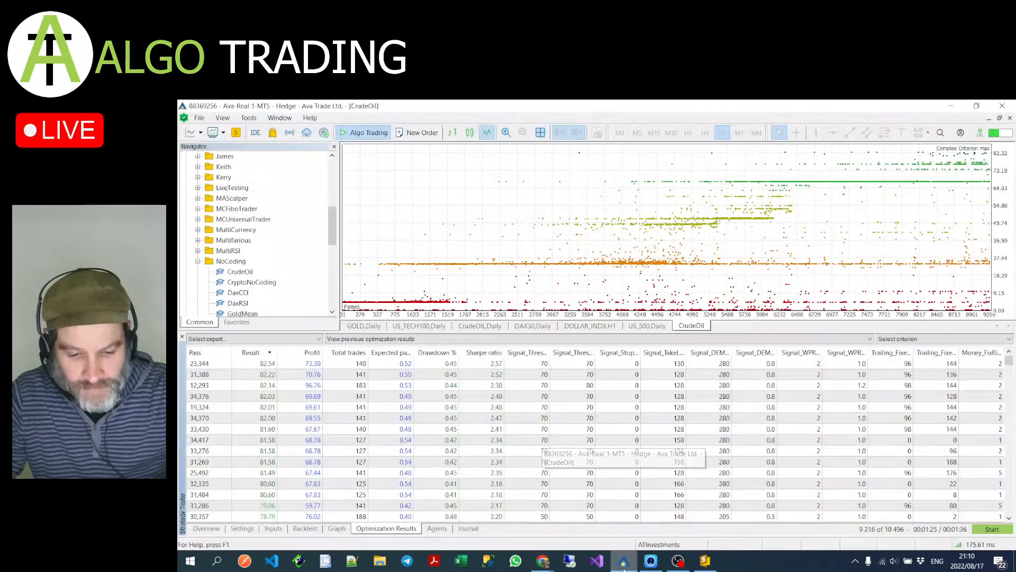
scroll(693, 398, "down", 8)
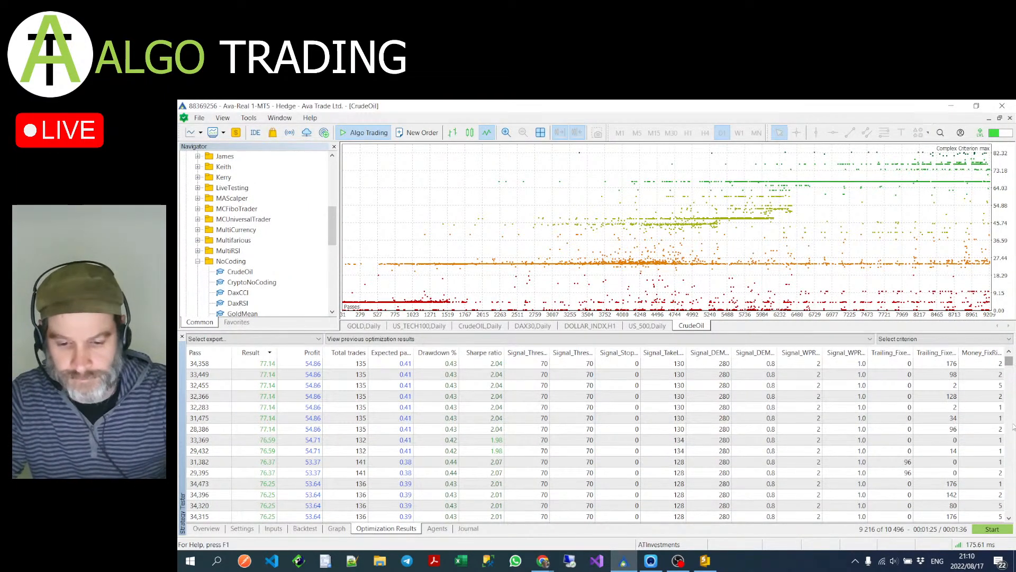
left_click(304, 352)
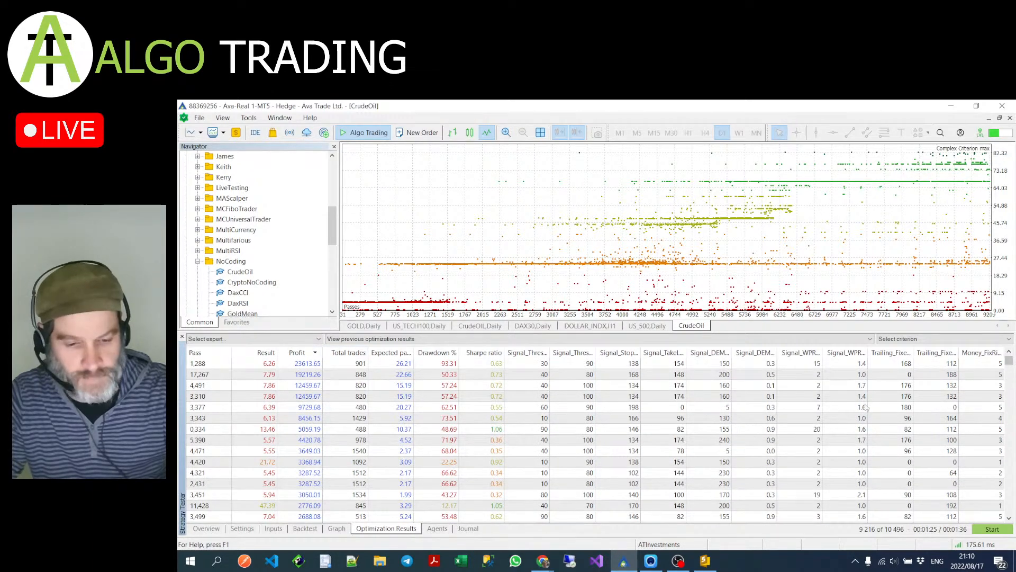
- Examine the profit-sorted optimization passes, comparing their results, trade counts, drawdowns and input values
scroll(860, 400, "down", 10)
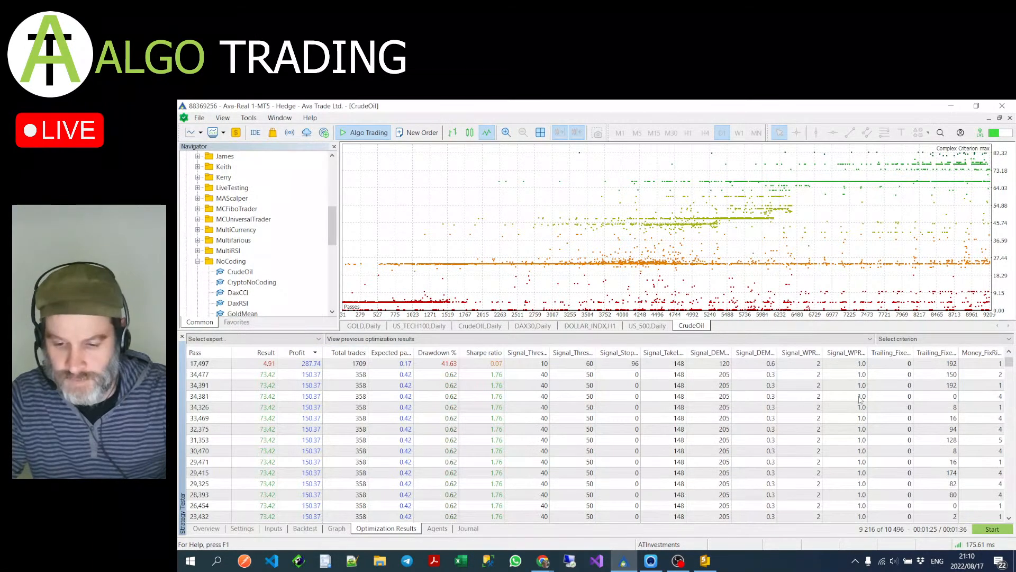
scroll(860, 400, "down", 5)
scroll(860, 401, "down", 2)
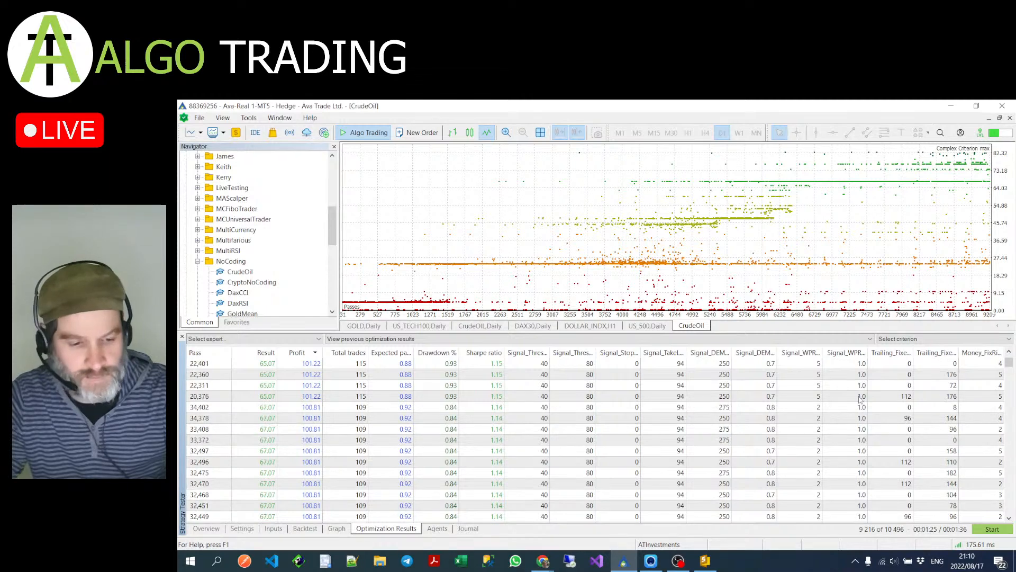
scroll(860, 400, "down", 6)
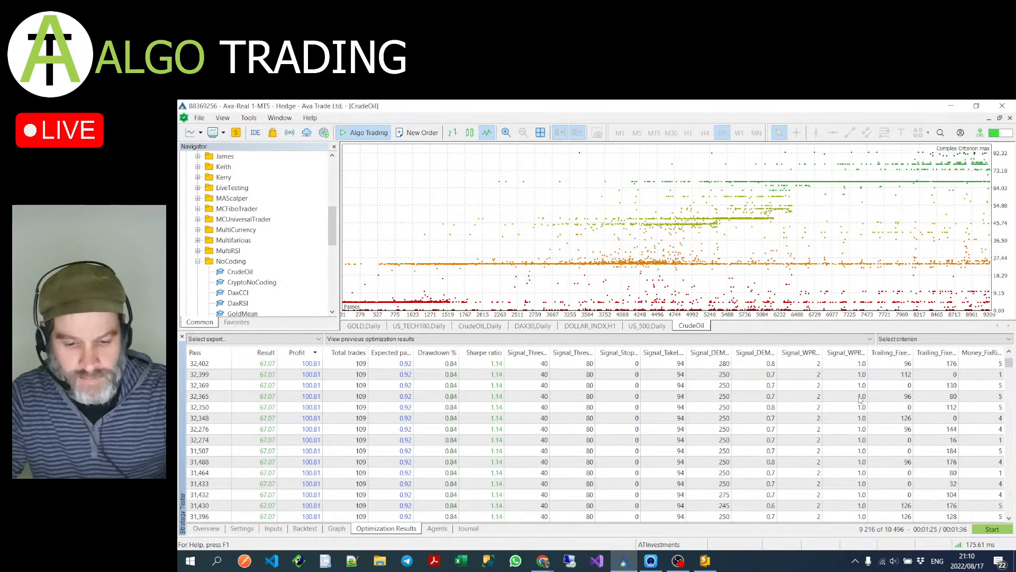
scroll(860, 400, "up", 1)
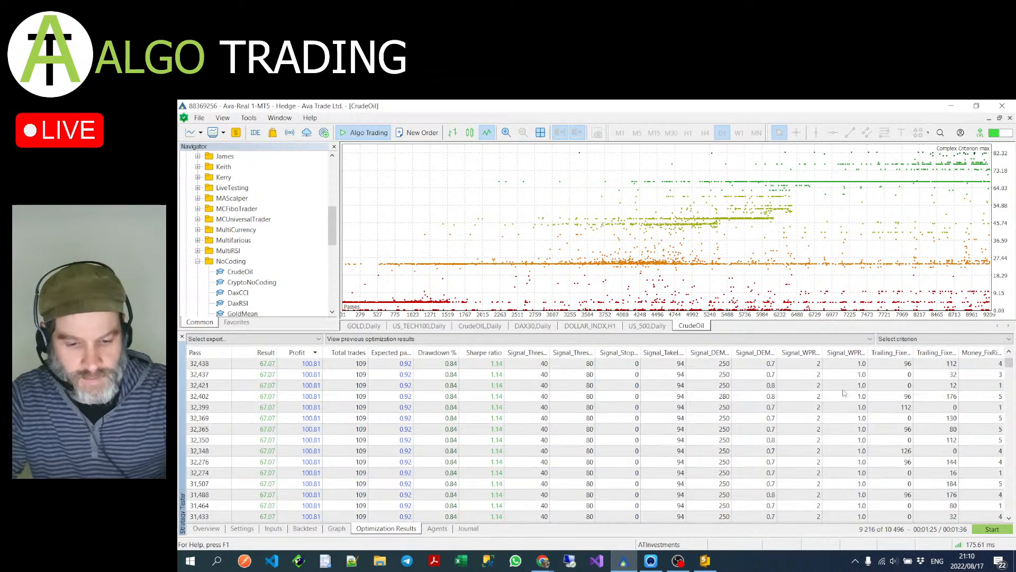
mouse_move(641, 348)
left_mouse_down()
mouse_move(661, 347)
mouse_move(642, 350)
left_mouse_up()
scroll(307, 371, "down", 5)
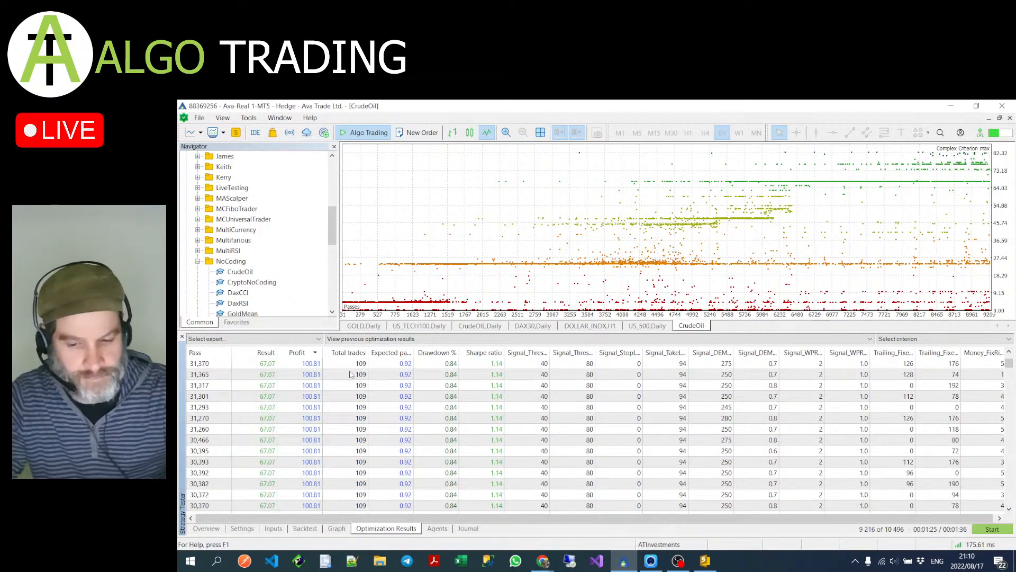
- Sort the optimization results by profit in ascending order and filter out passes with zero trades
left_click(300, 353)
right_click(427, 407)
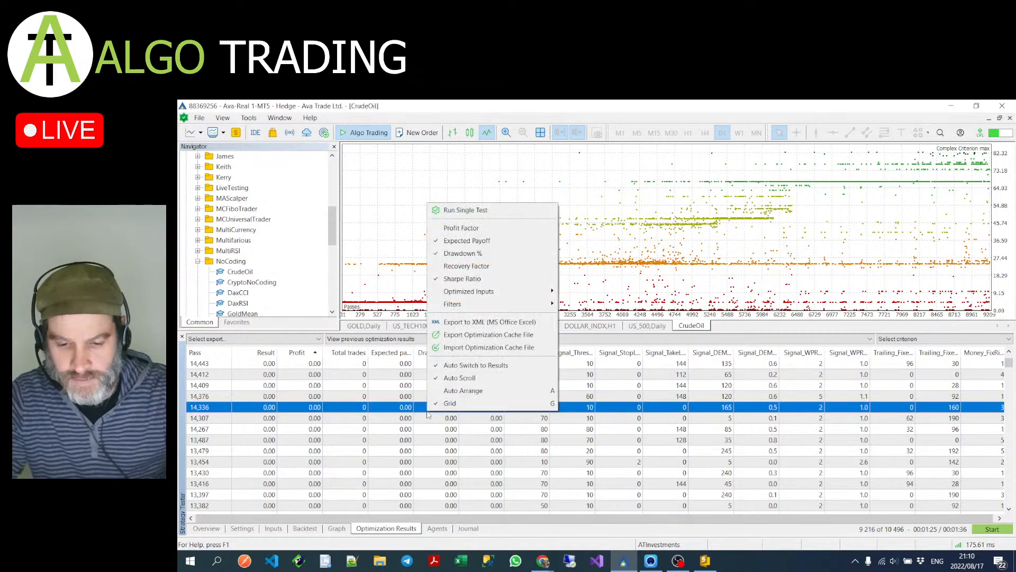
mouse_move(535, 304)
left_click(583, 303)
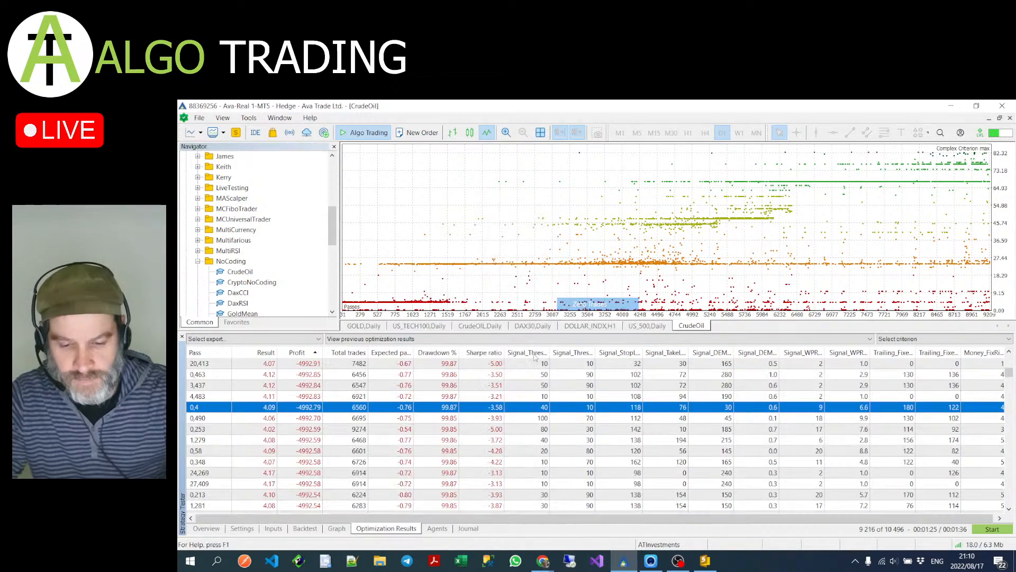
- Filter out the losing passes and those with a drawdown above 50% from the optimization results
right_click(489, 397)
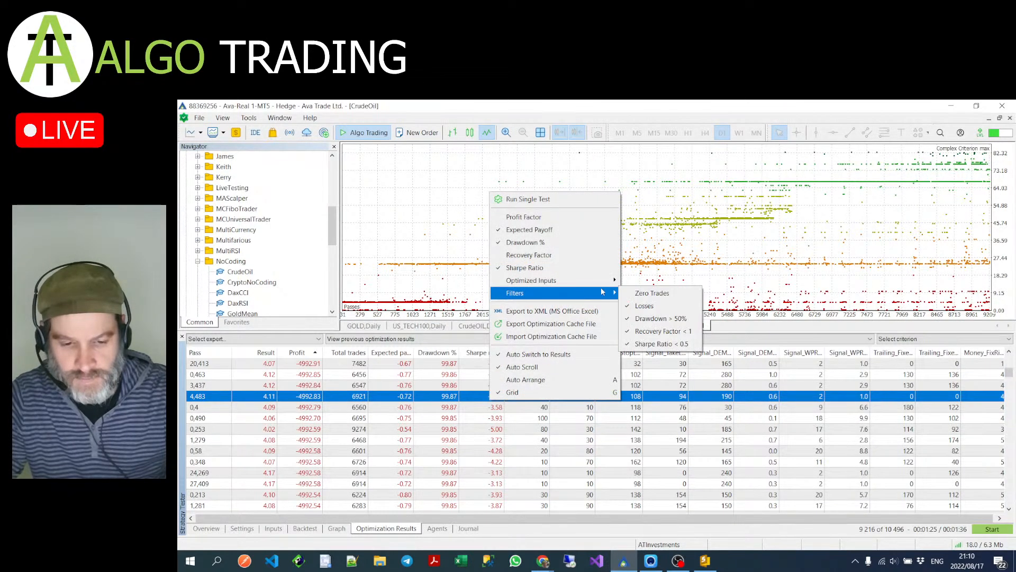
left_click(644, 306)
right_click(493, 408)
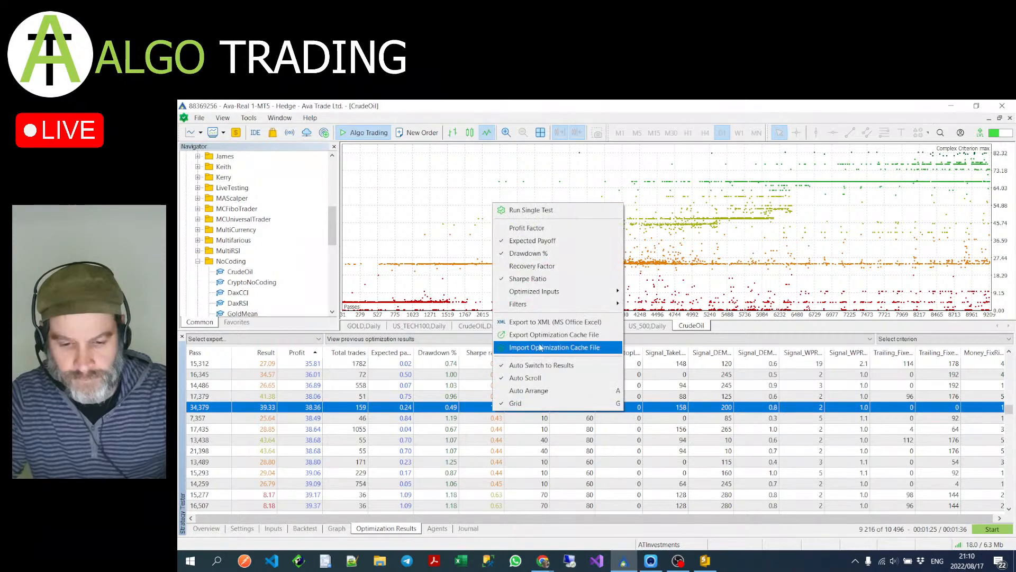
mouse_move(550, 307)
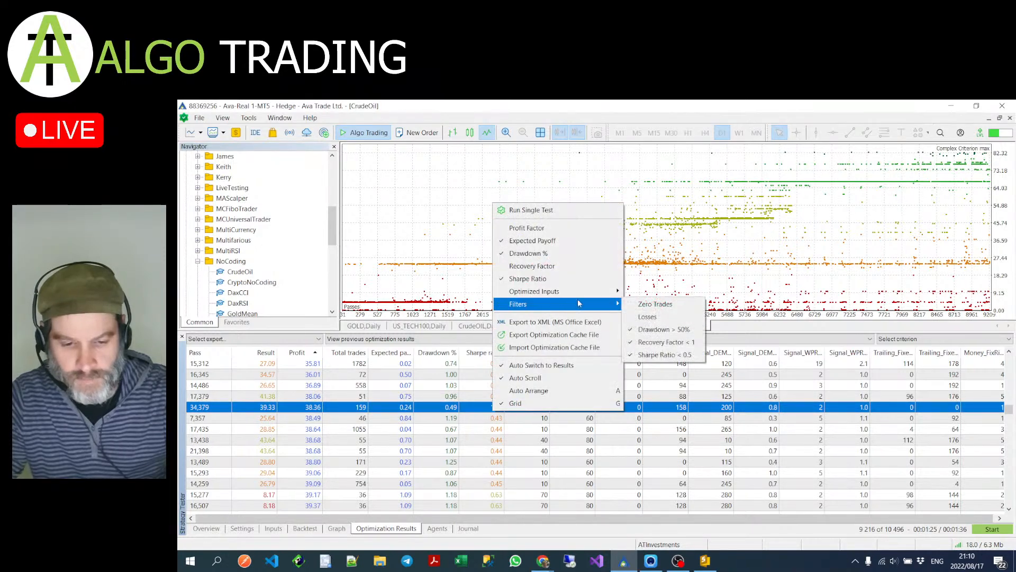
left_click(659, 332)
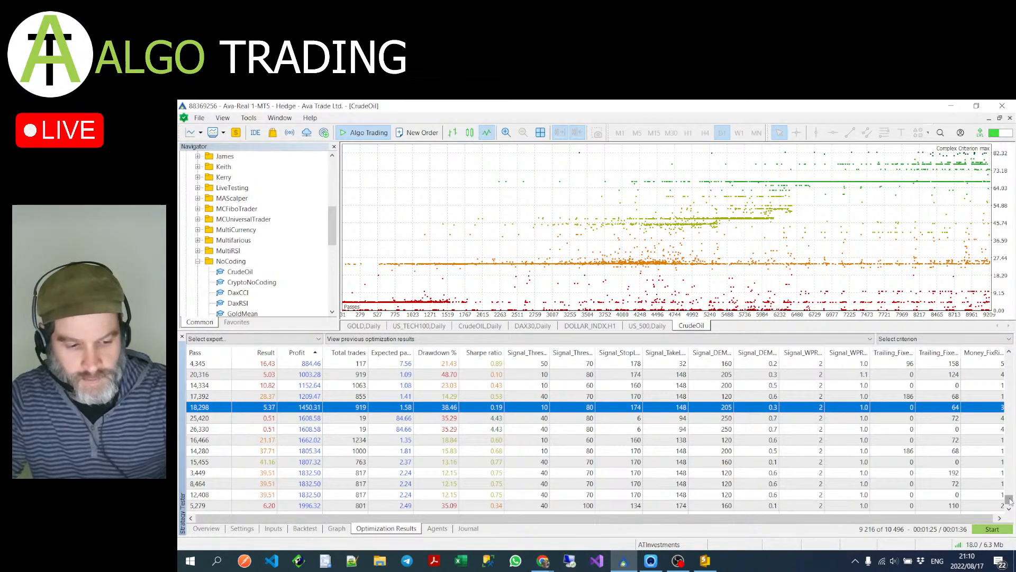
- Sort the optimization results by profit, highest first, and examine the remaining passes' profits, trade counts and drawdowns
left_click_drag(1008, 500, 1004, 342)
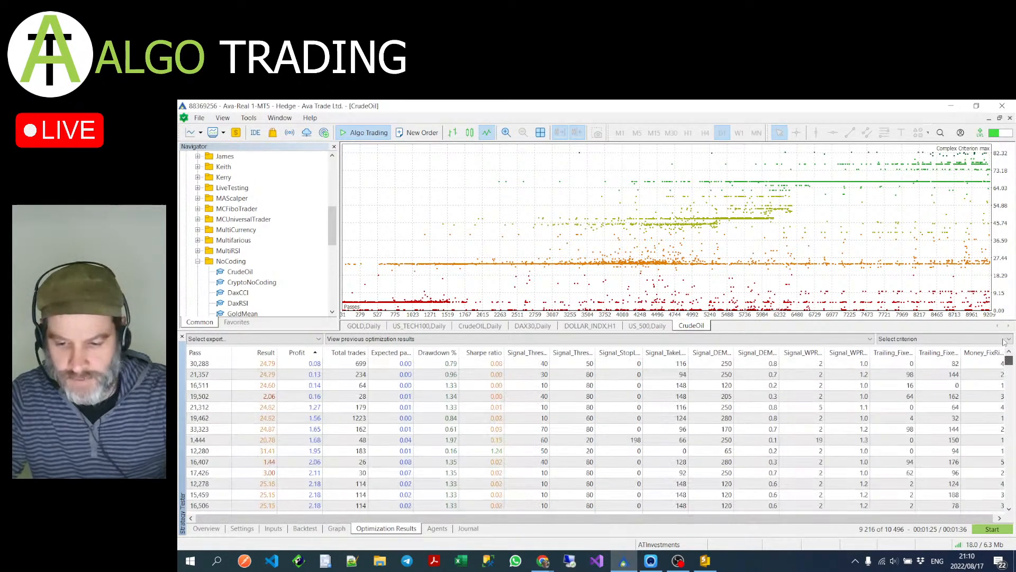
left_click(294, 353)
scroll(447, 418, "down", 20)
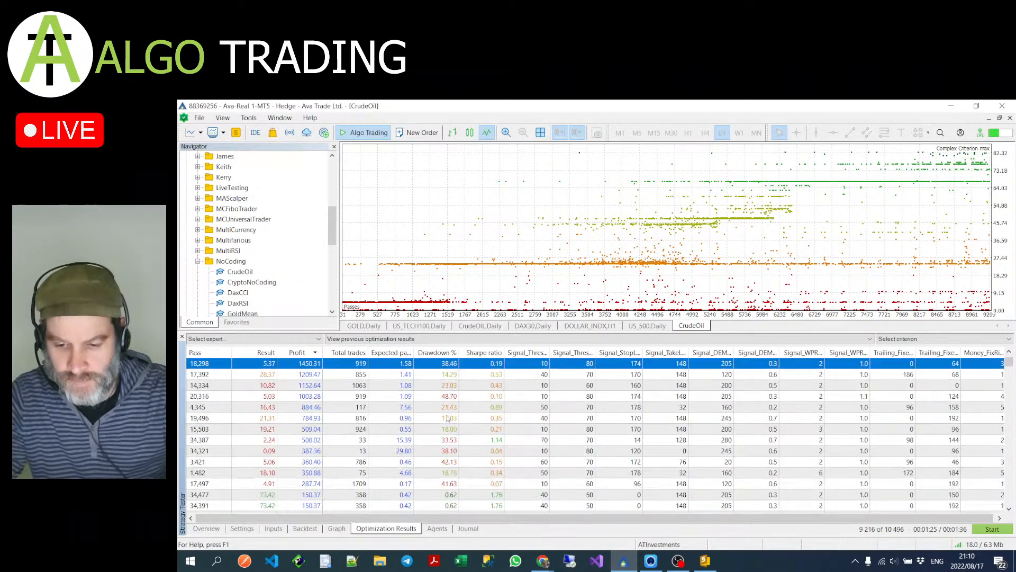
scroll(448, 418, "up", 20)
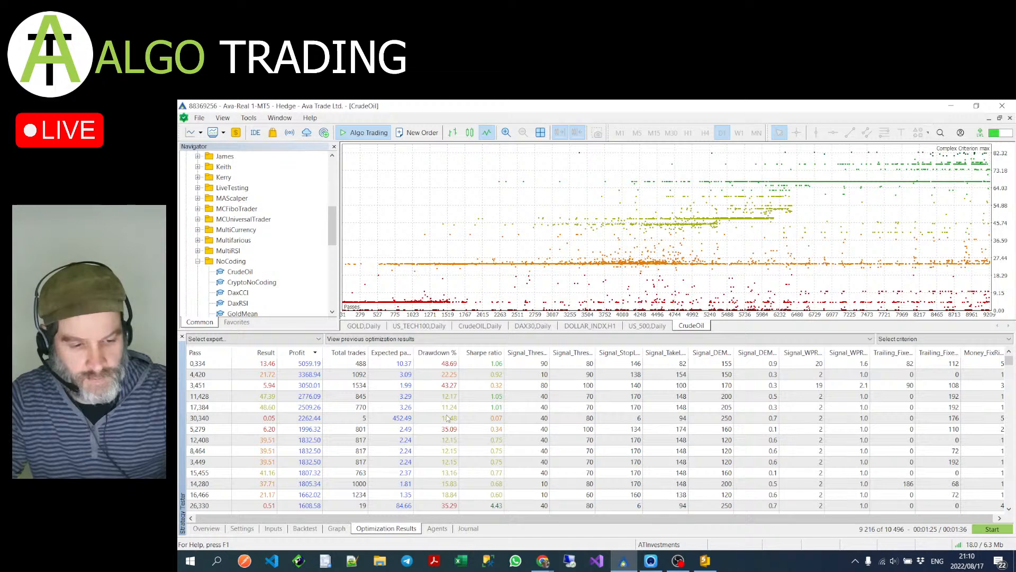
scroll(448, 418, "down", 20)
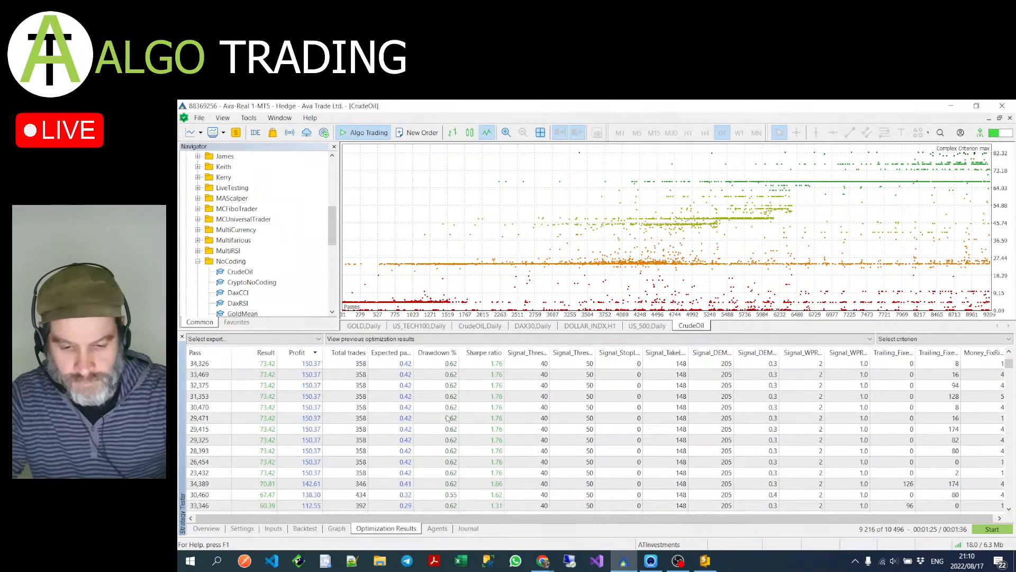
scroll(448, 418, "down", 10)
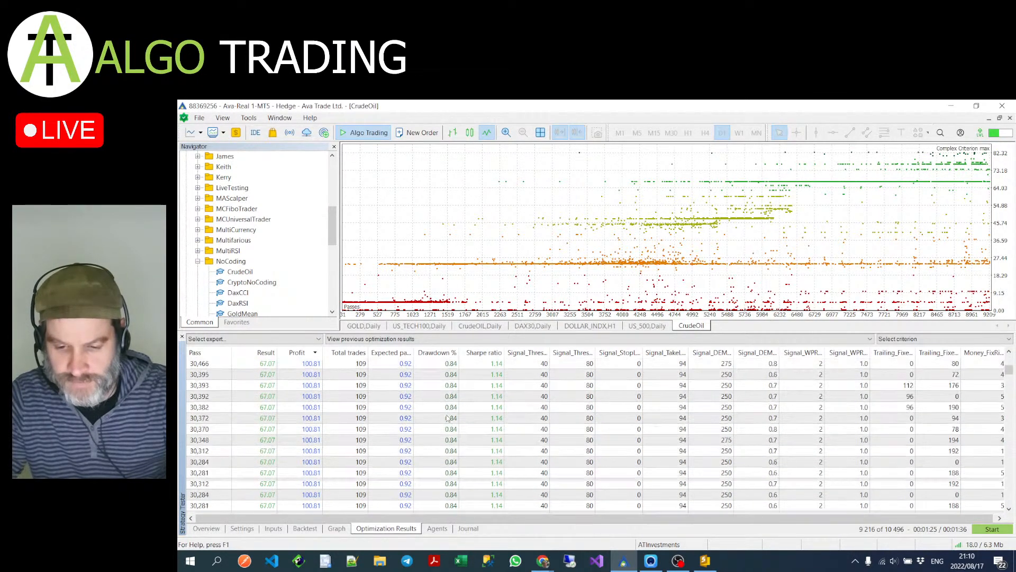
scroll(447, 418, "down", 6)
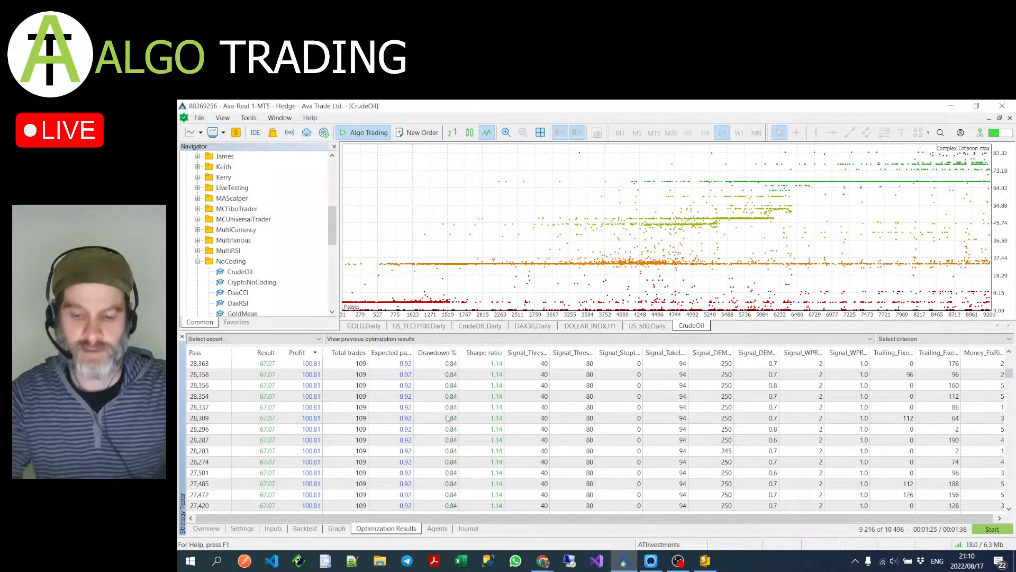
scroll(448, 418, "down", 10)
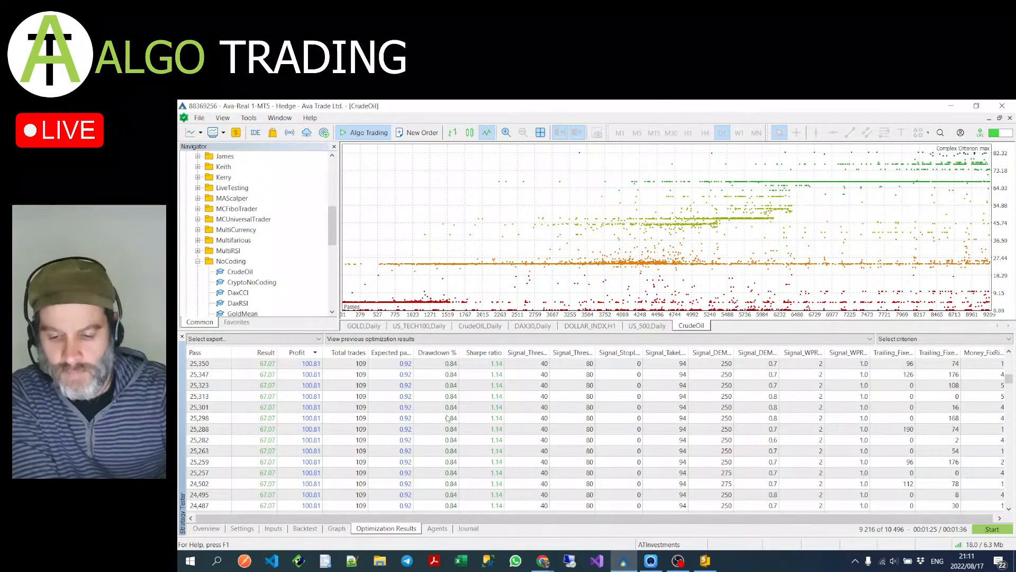
scroll(448, 418, "down", 8)
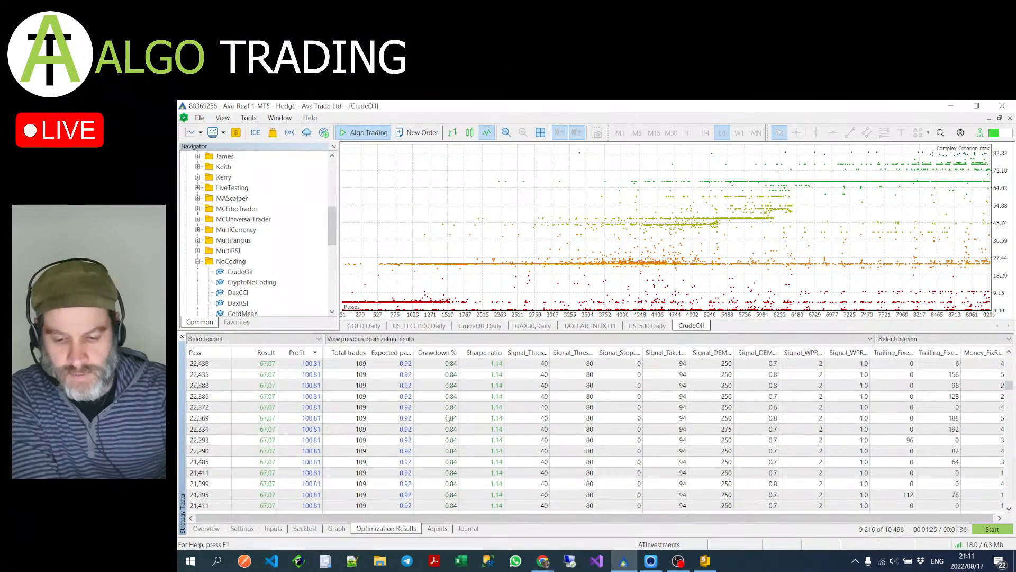
left_click_drag(1008, 387, 1011, 343)
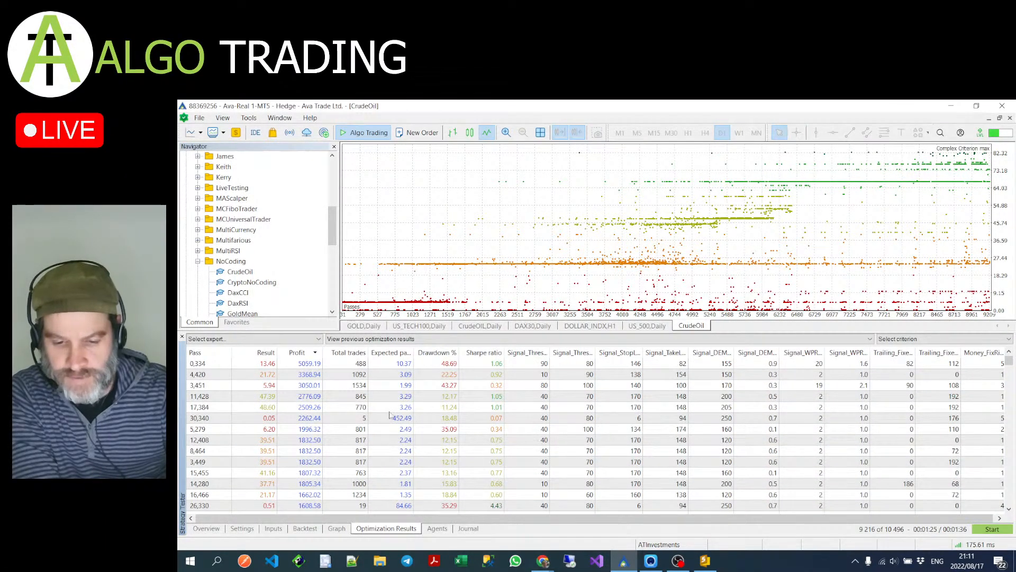
scroll(324, 441, "down", 4)
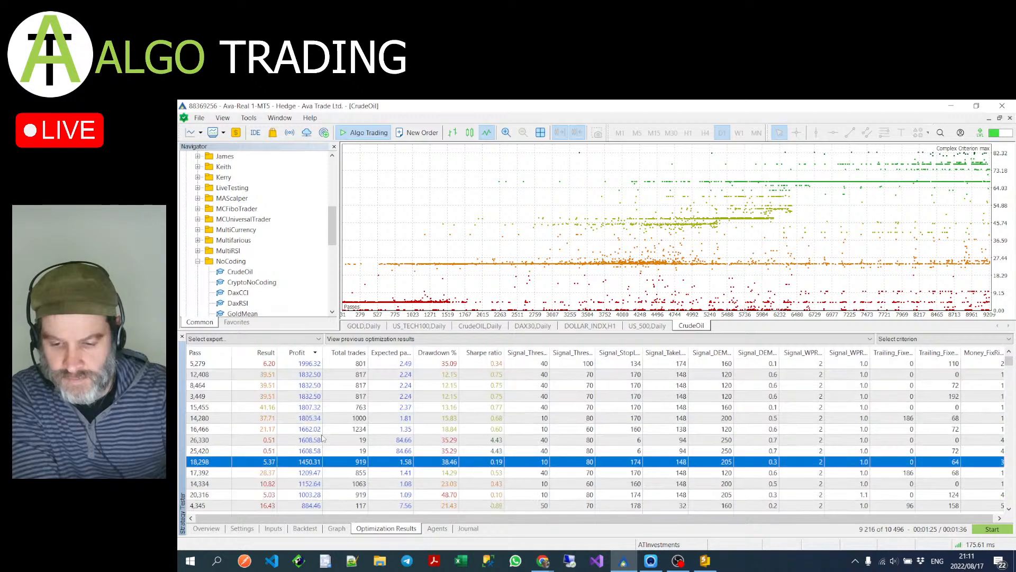
scroll(324, 439, "up", 4)
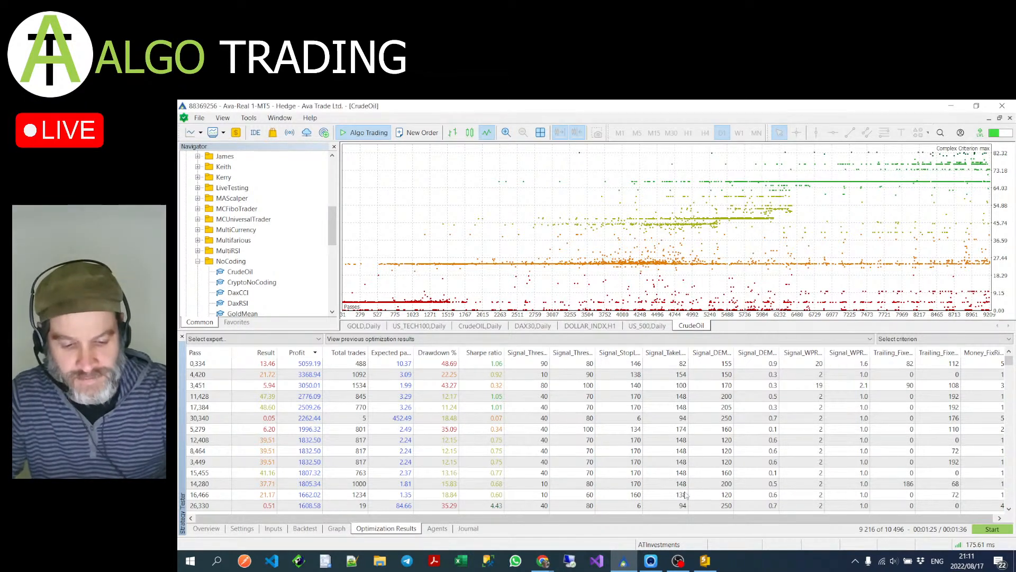
- Switch to MetaEditor and start a generated Expert Advisor named OilMARSI in the NoCoding folder with the MQL Wizard
mouse_move(707, 562)
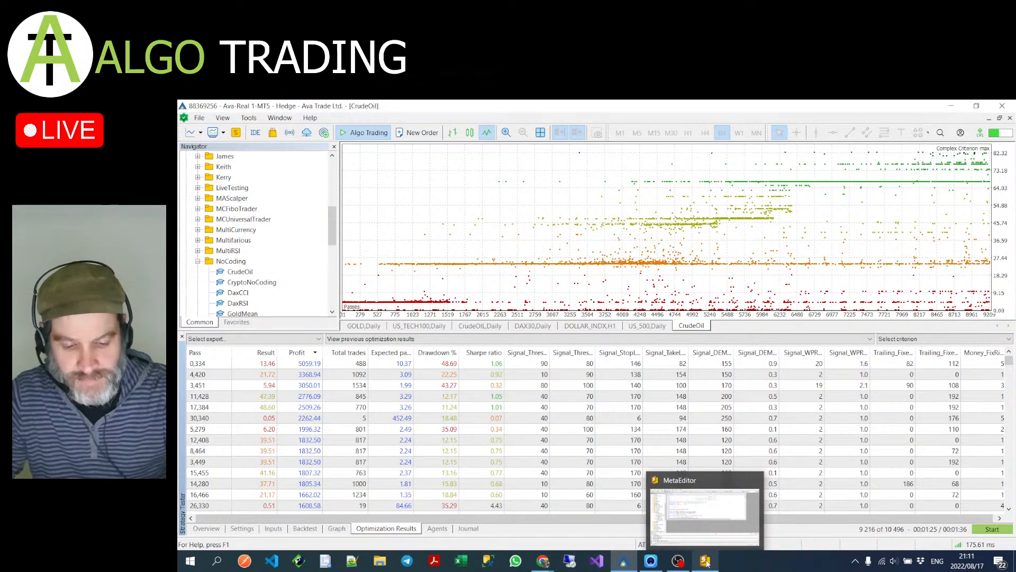
left_click(707, 562)
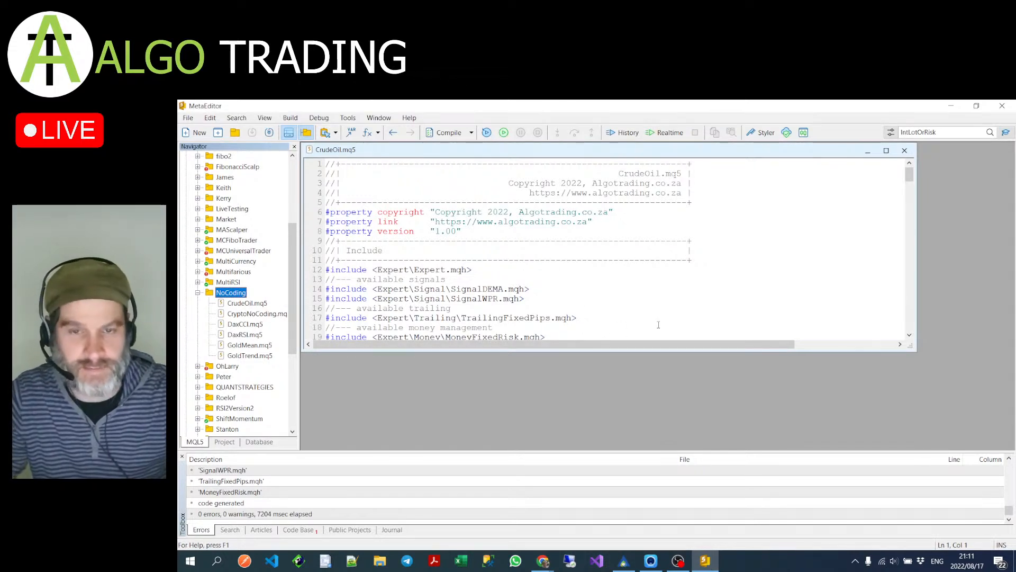
right_click(235, 303)
left_click(262, 323)
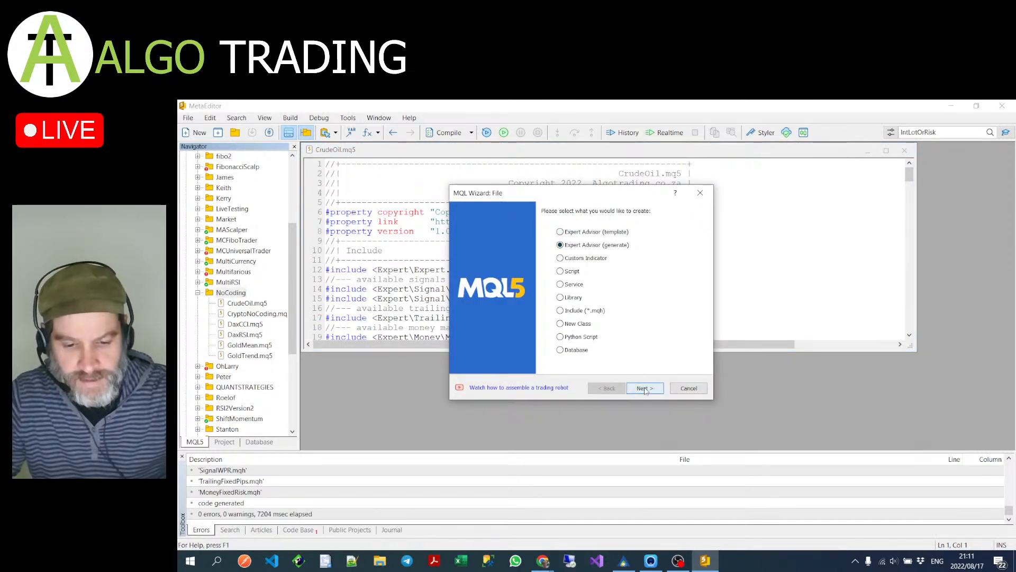
left_click(643, 388)
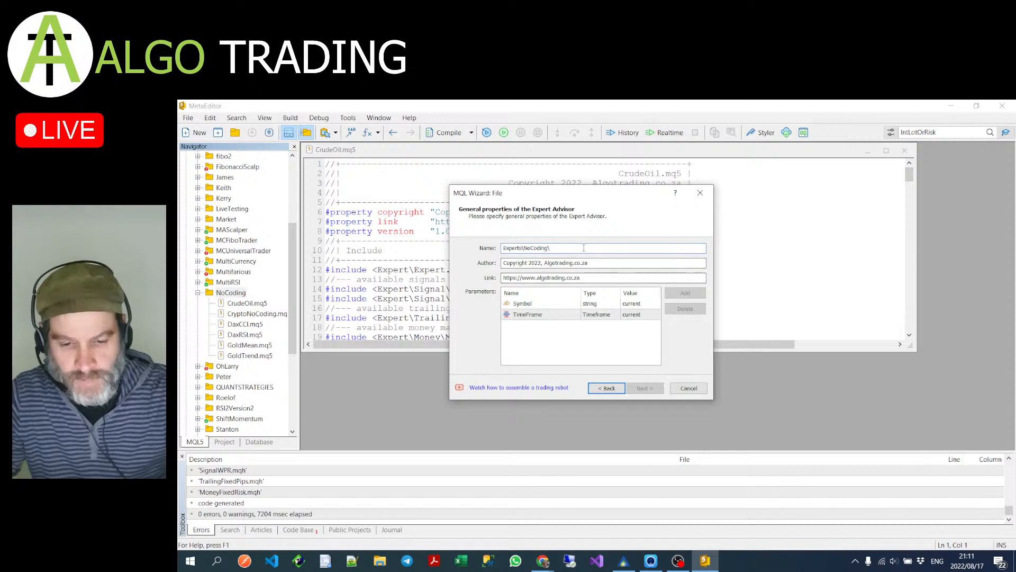
type("O")
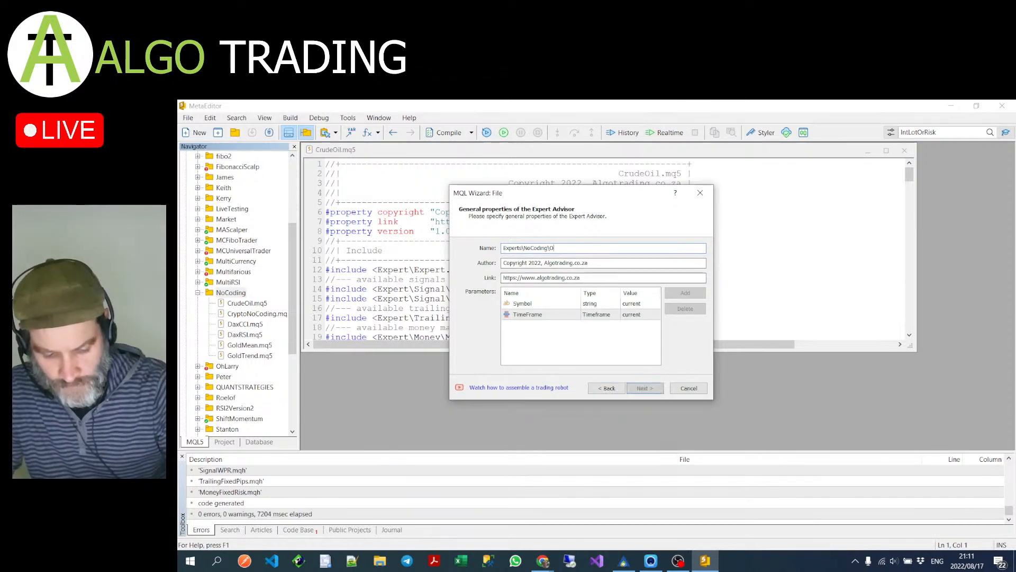
type("ilMARSI")
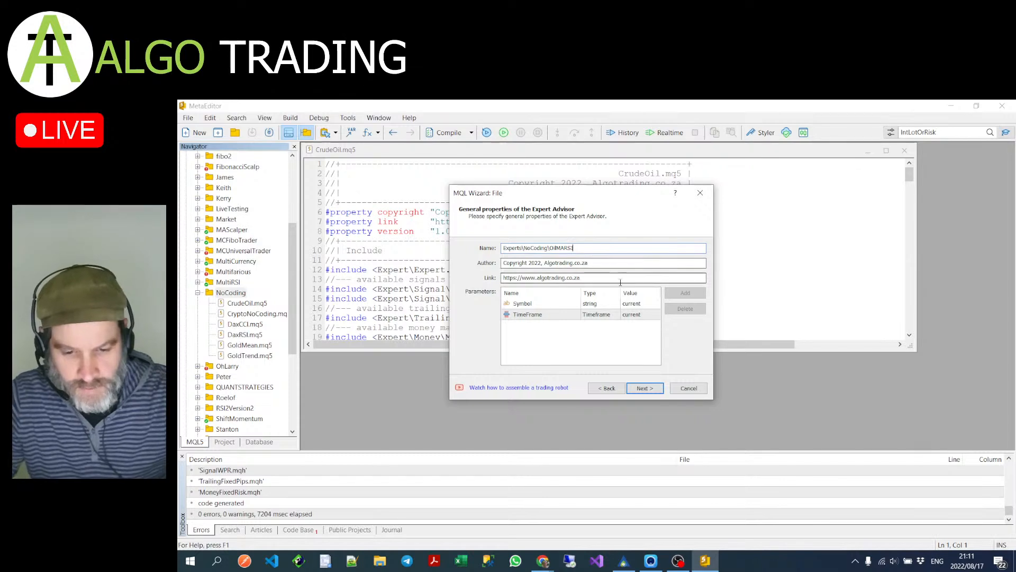
left_click(645, 390)
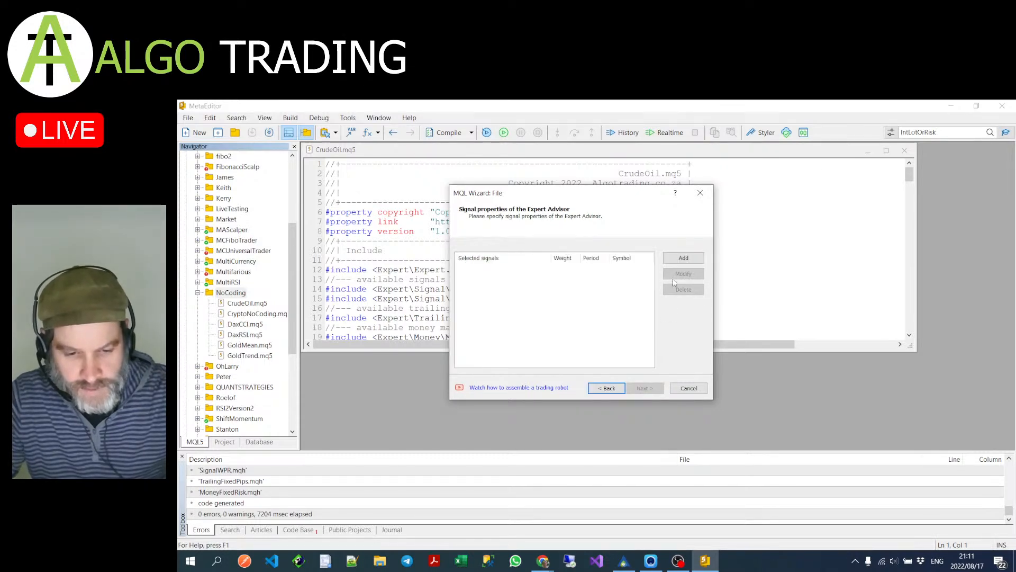
- Add the Moving Average indicator signal with its default parameters to the Expert Advisor
left_click(683, 258)
left_click(648, 277)
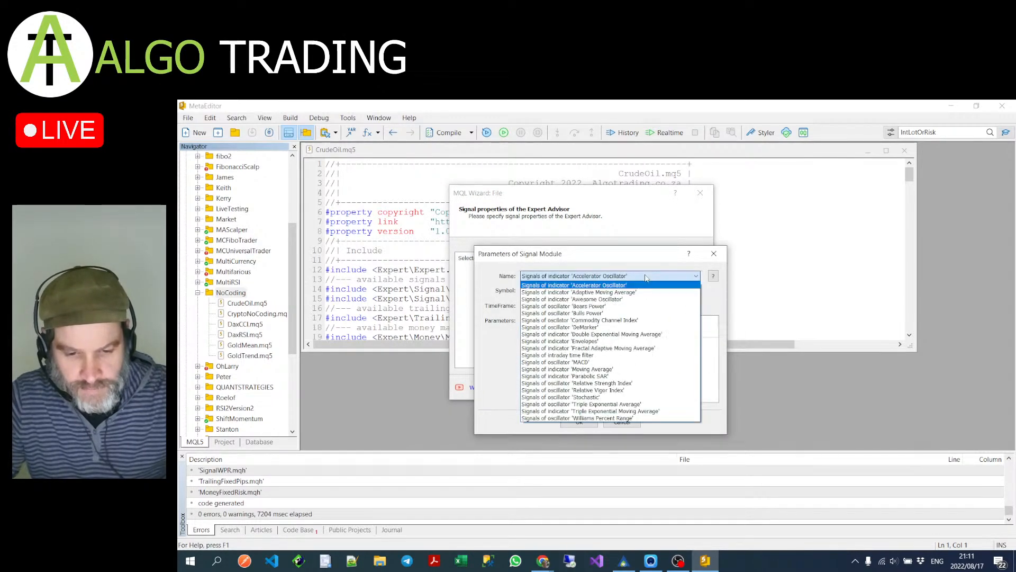
left_click(637, 370)
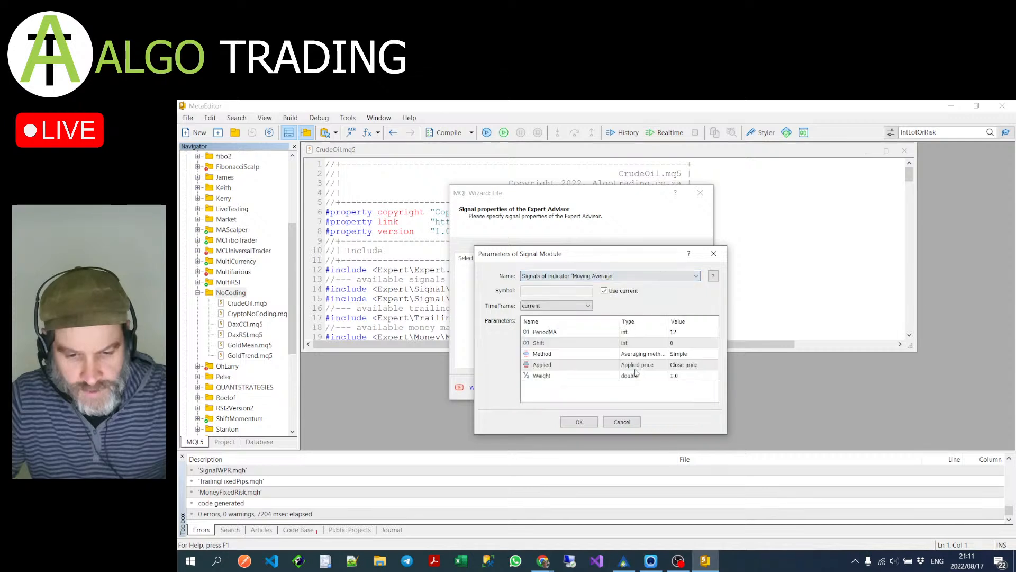
left_click(579, 421)
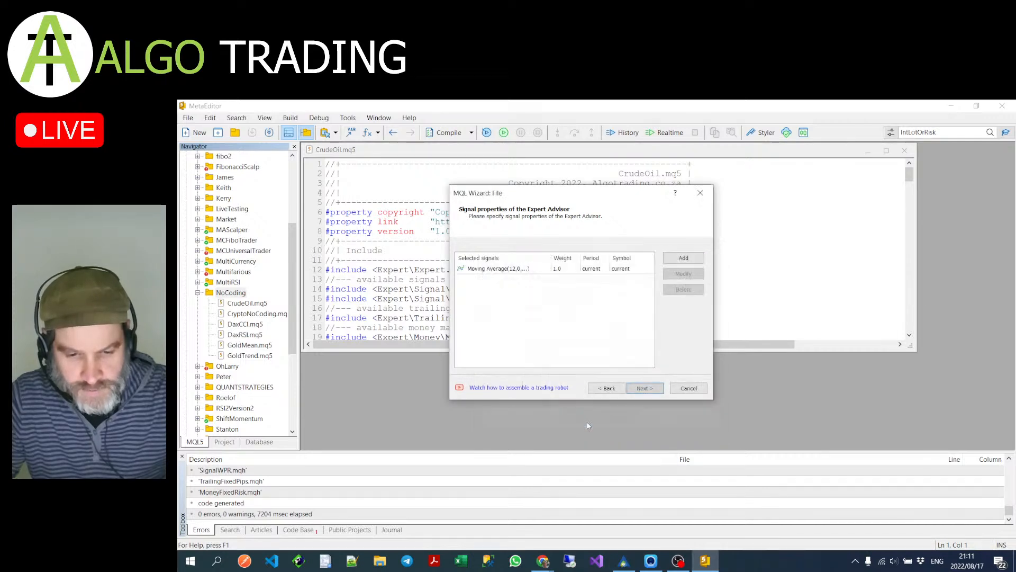
- Add the Relative Strength Index oscillator signal with its default parameters and accept the signal selection
left_click(683, 258)
left_click(644, 276)
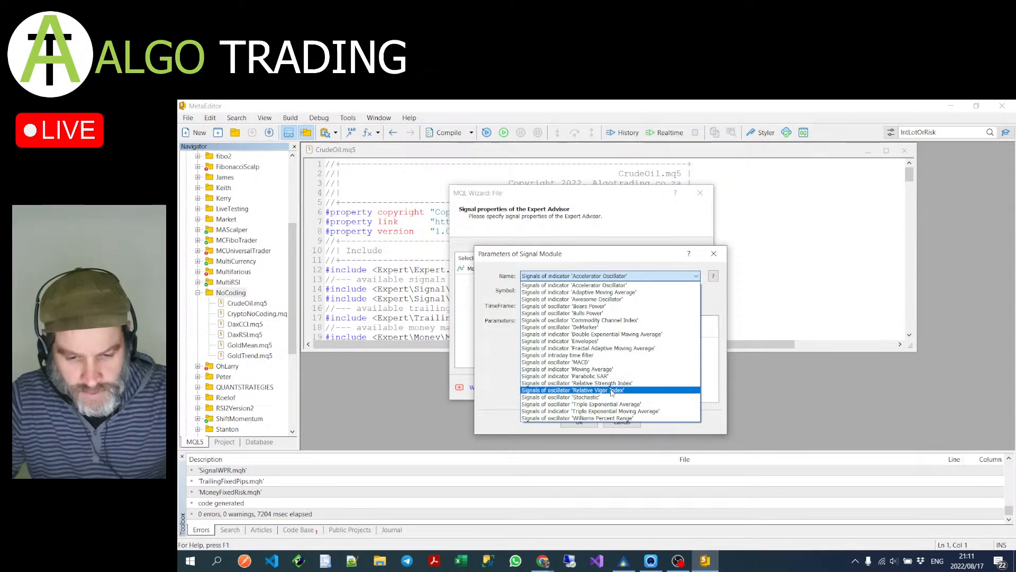
left_click(612, 383)
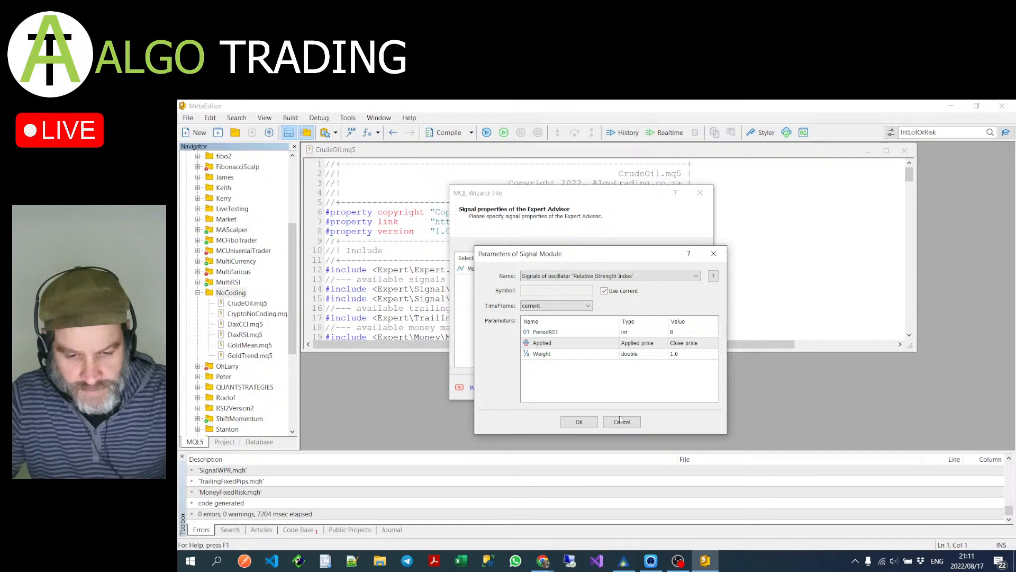
left_click(579, 422)
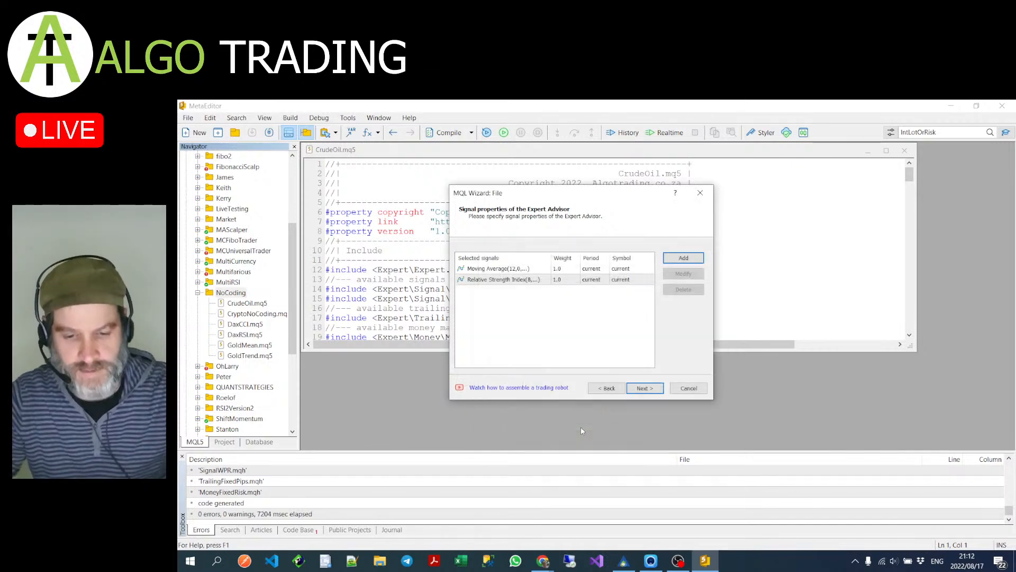
left_click(648, 390)
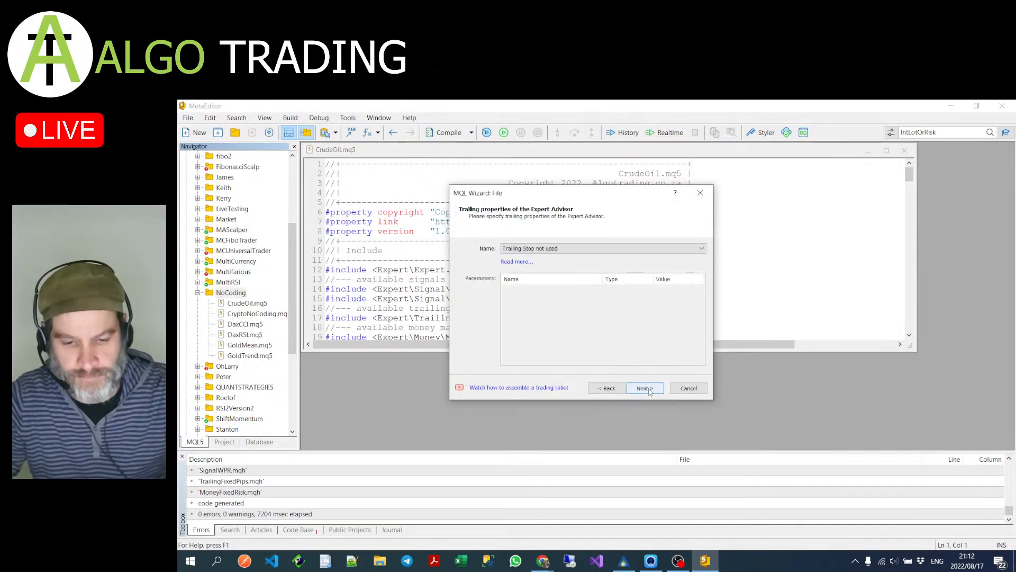
- Choose a trailing stop based on fixed Stop Level and trading with fixed risk, finishing the Expert Advisor's generation
left_click(656, 248)
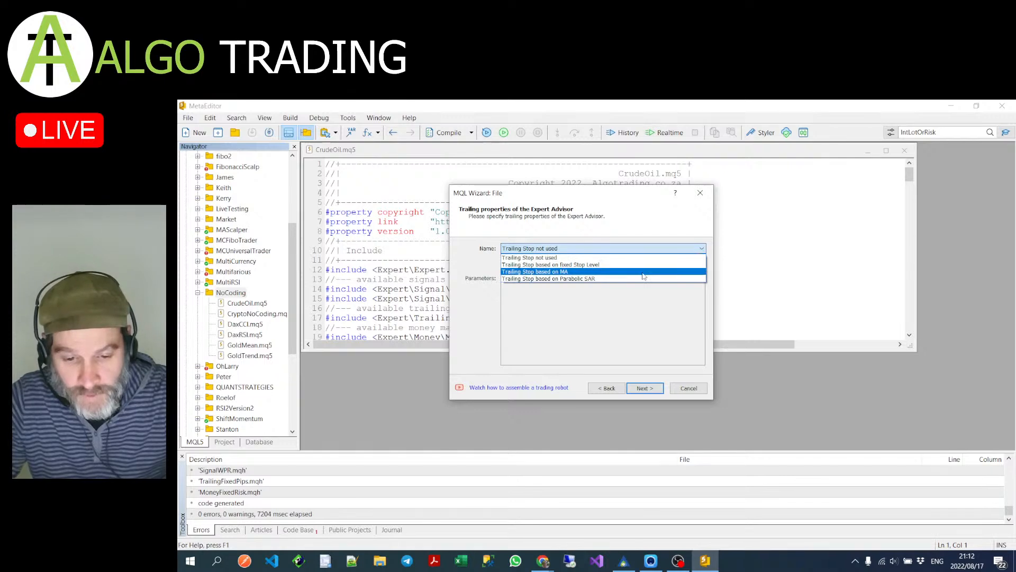
left_click(628, 266)
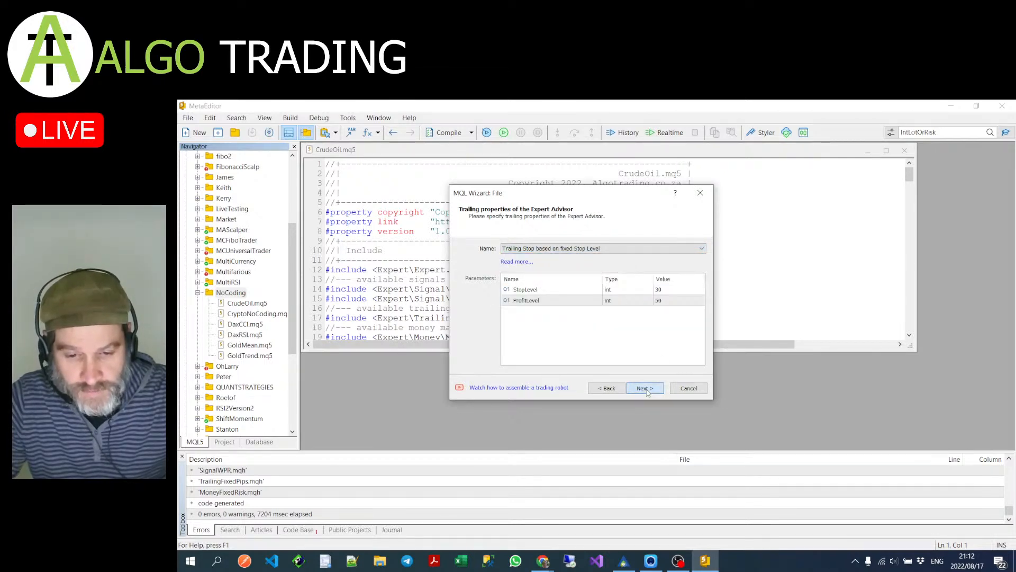
left_click(644, 389)
left_click(640, 249)
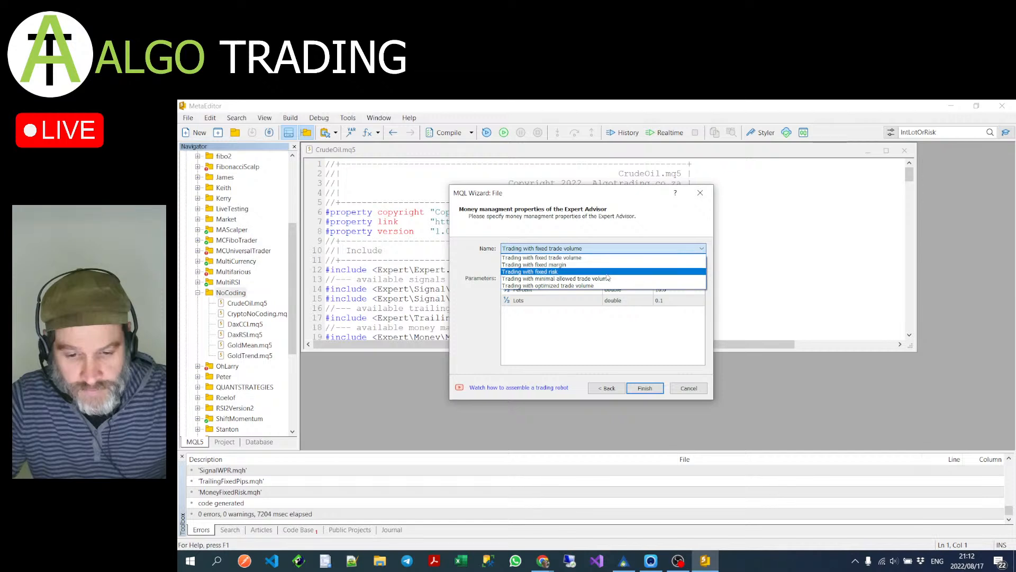
left_click(607, 272)
left_click(645, 390)
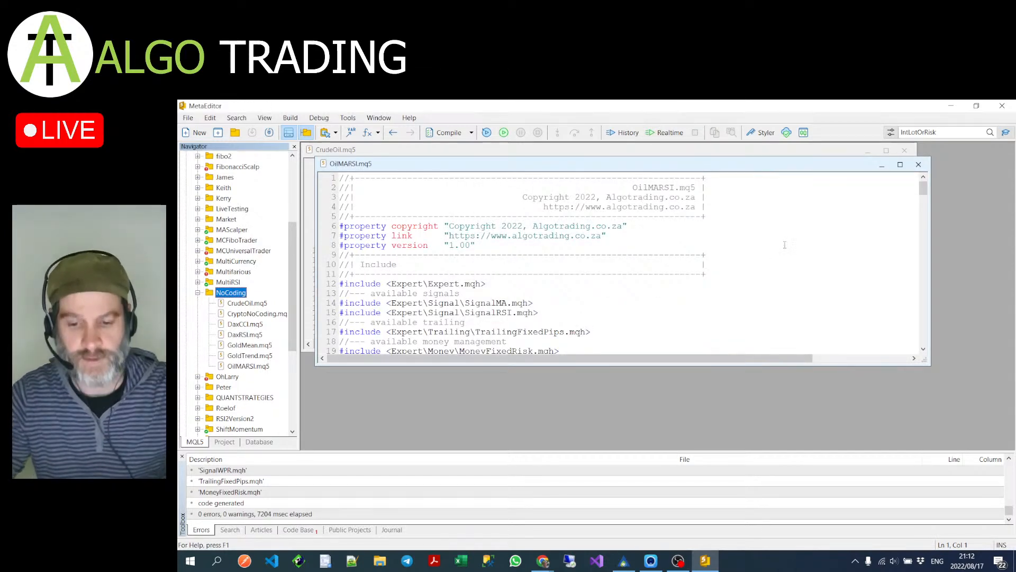
- Compile the OilMARSI Expert Advisor and switch back to MetaTrader 5
left_click(447, 135)
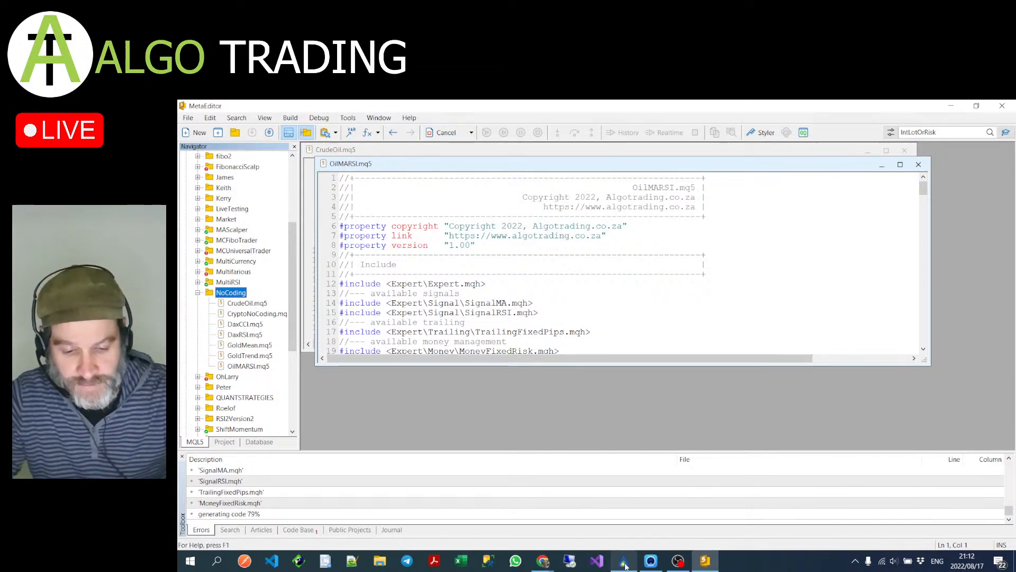
mouse_move(624, 564)
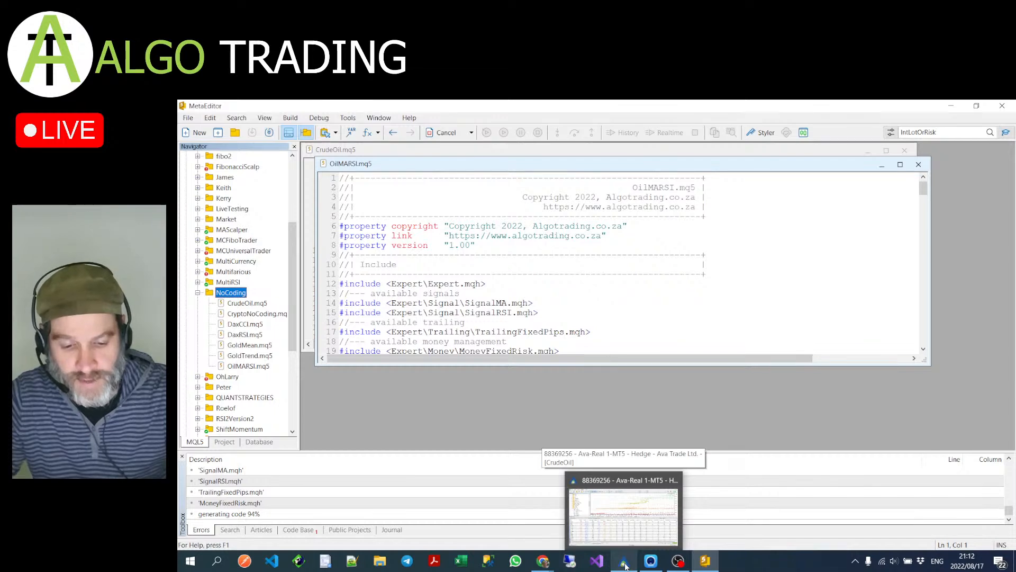
left_click(624, 565)
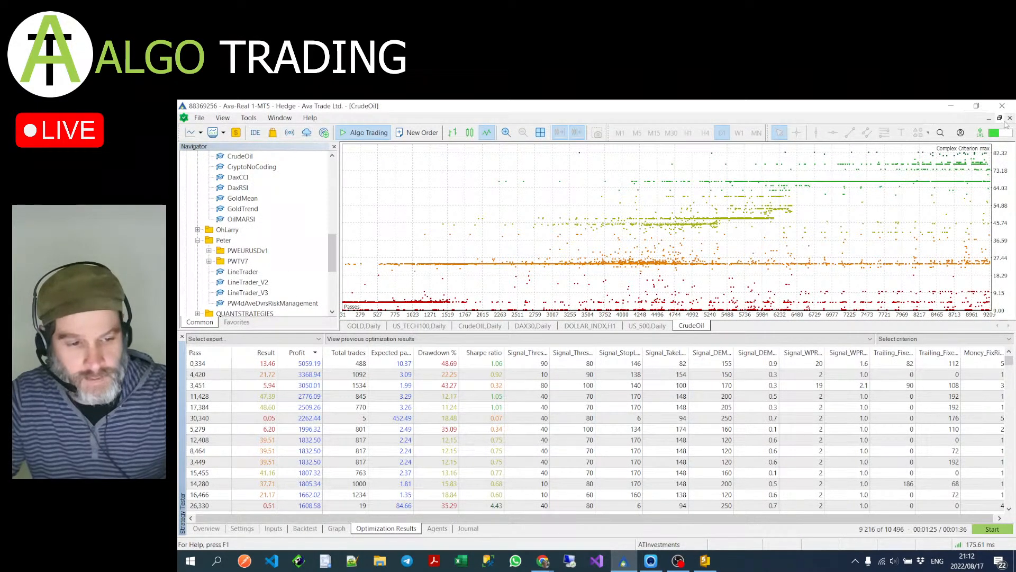
- Close the CrudeOil optimization graph and load the OilMARSI Expert Advisor from the NoCoding folder into the Strategy Tester
left_click(1011, 120)
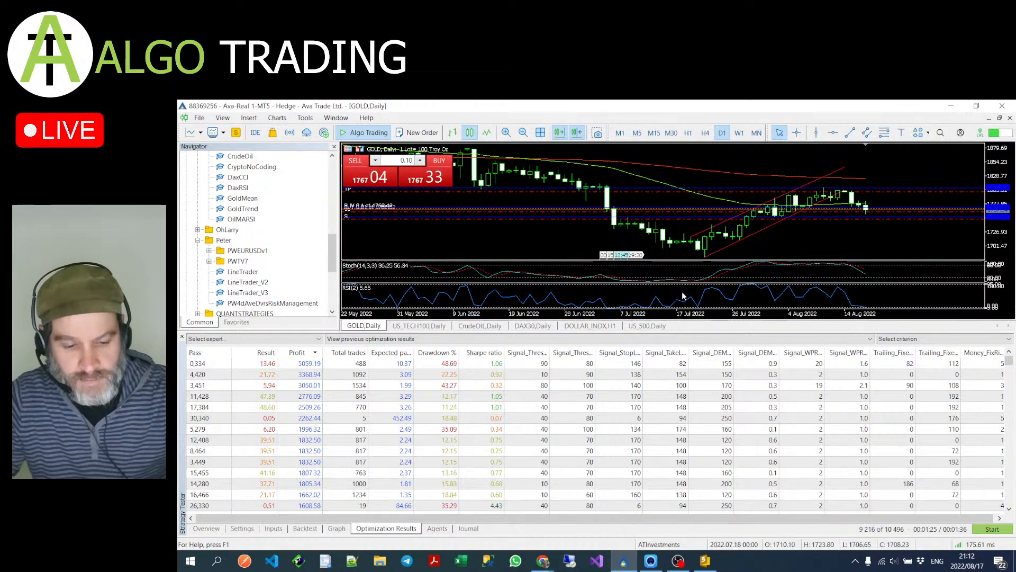
scroll(299, 280, "up", 1)
scroll(299, 280, "up", 1)
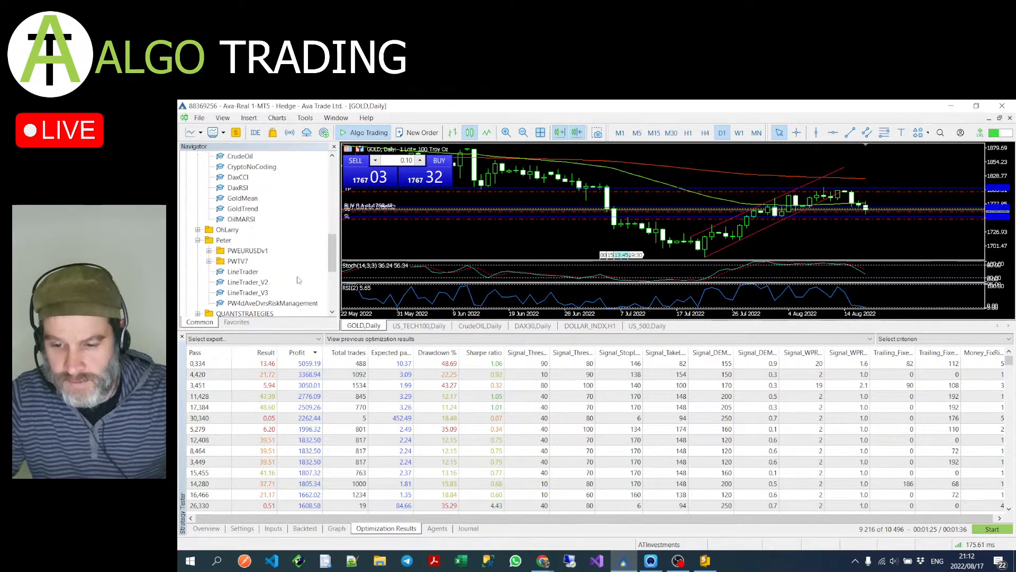
right_click(245, 281)
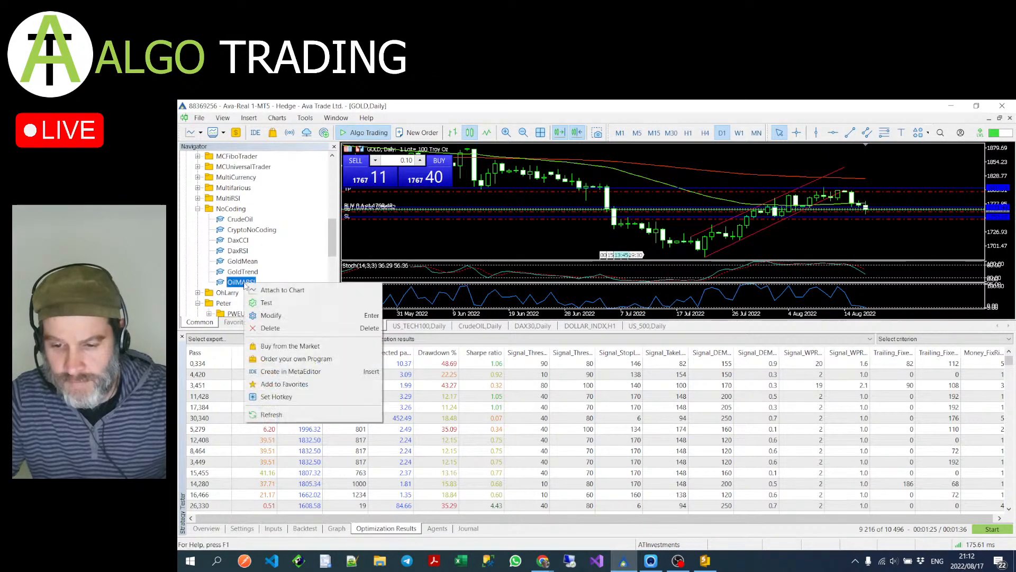
left_click(267, 289)
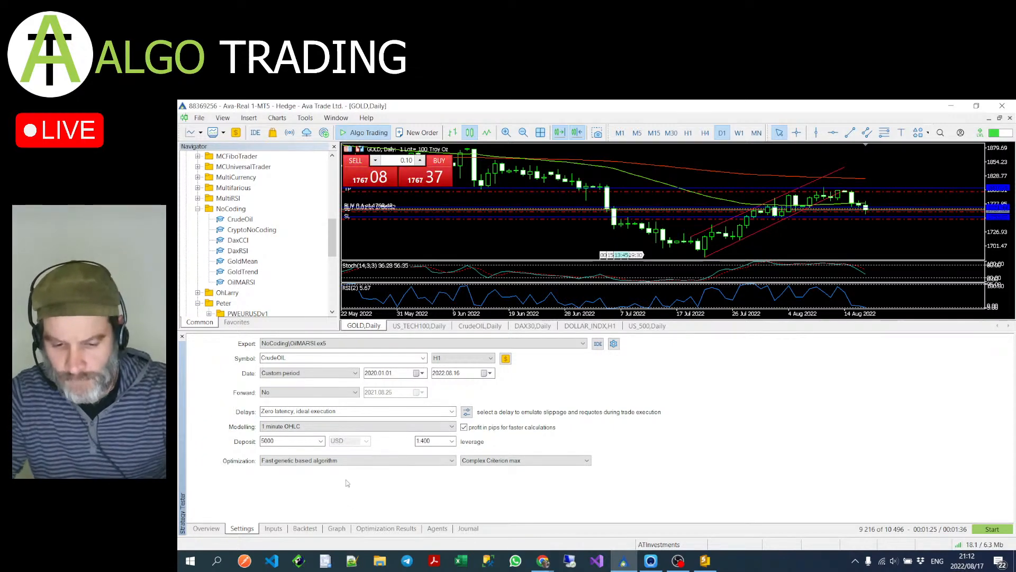
- Enable optimization of the signal threshold values to open and close in the tester inputs, with both start values at 0
left_click(280, 528)
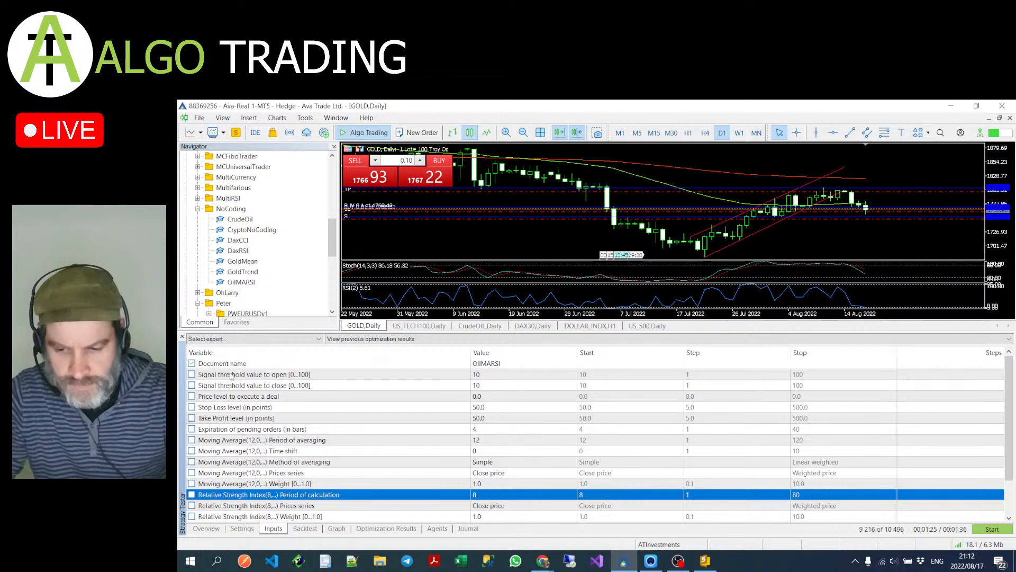
left_click(191, 374)
left_click(192, 385)
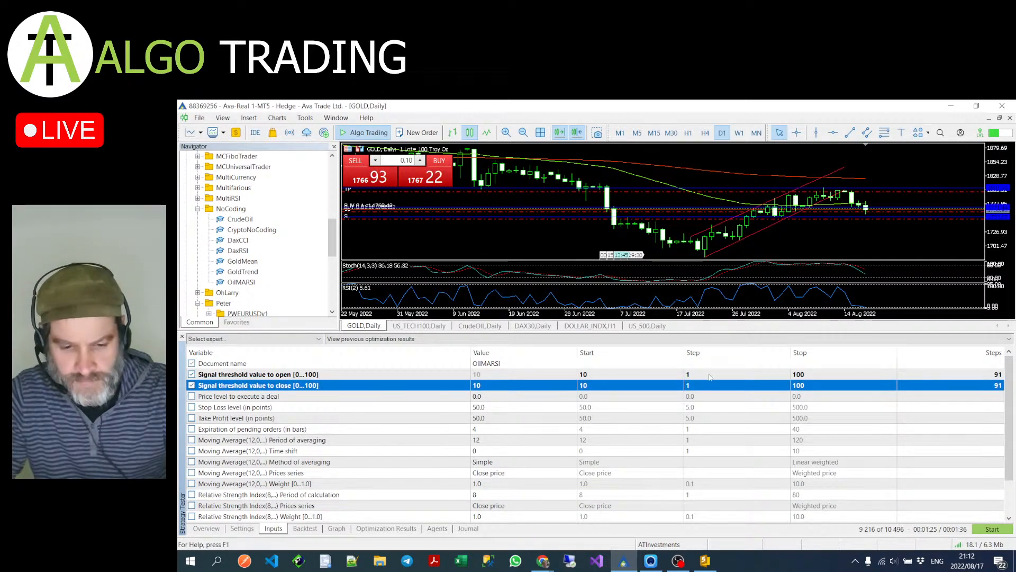
double_click(653, 376)
type("0")
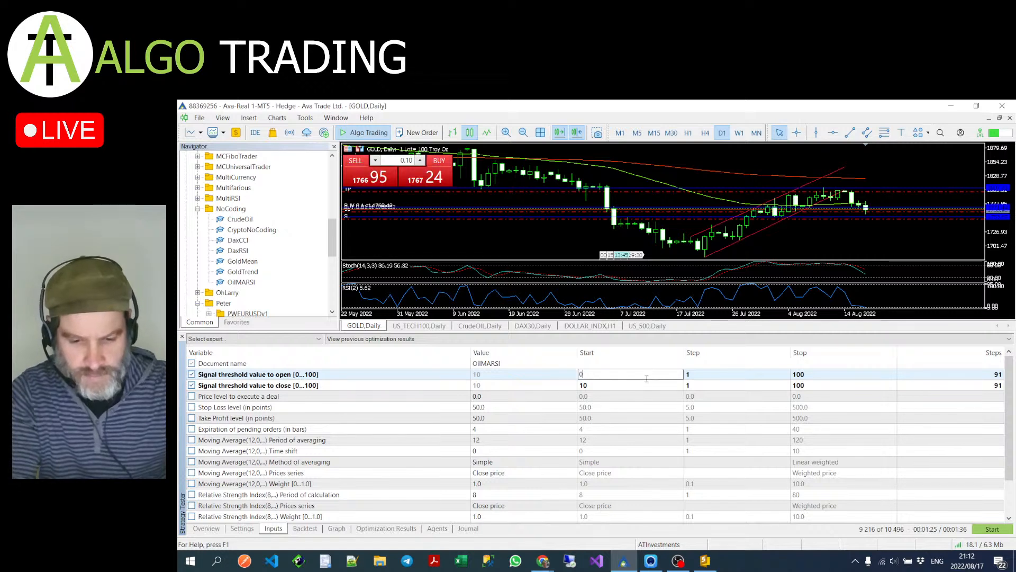
left_click(639, 386)
double_click(640, 387)
type("0")
- Set the optimization step of both signal thresholds to 10
left_click(695, 375)
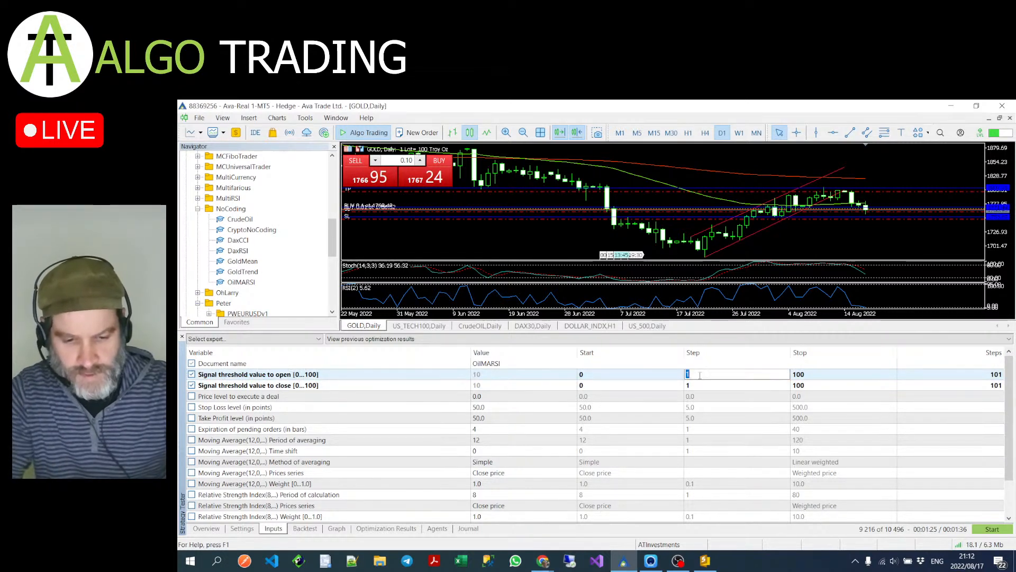
type("0")
left_click(698, 386)
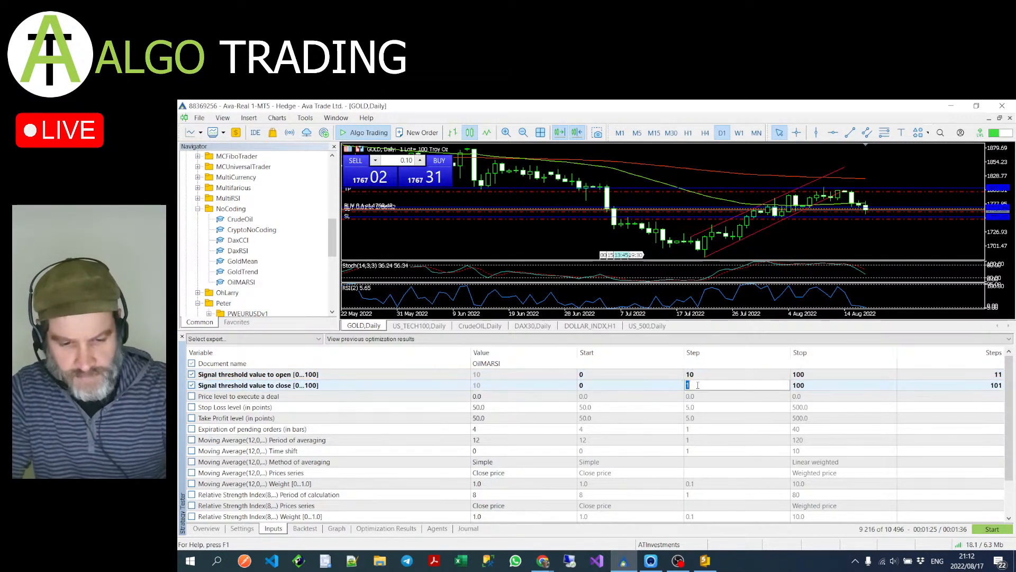
type("0")
- Enable optimization of the Stop Loss and Take Profit levels and set both start values to 0
left_click(466, 407)
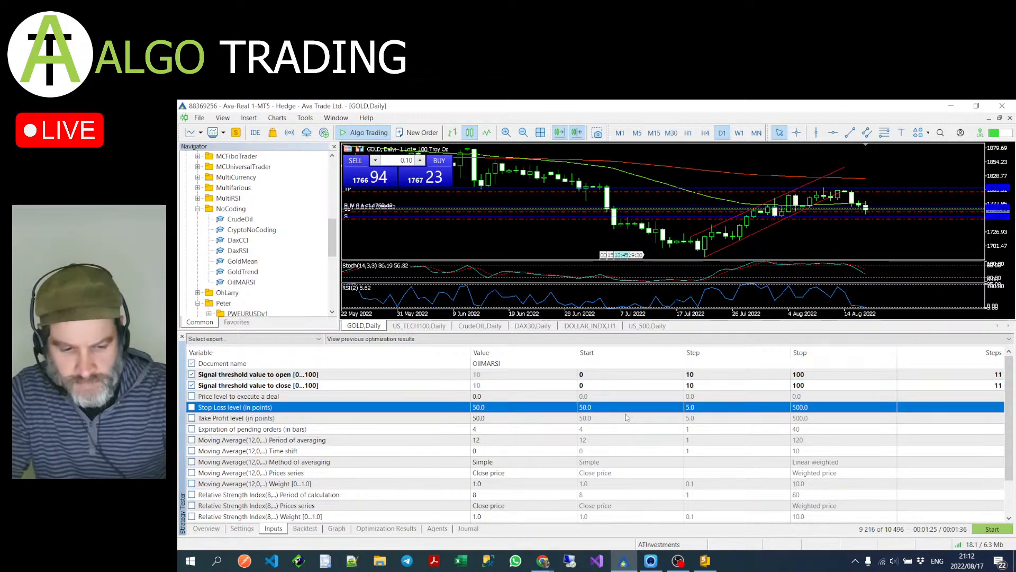
left_click(191, 407)
left_click(191, 419)
left_click(625, 406)
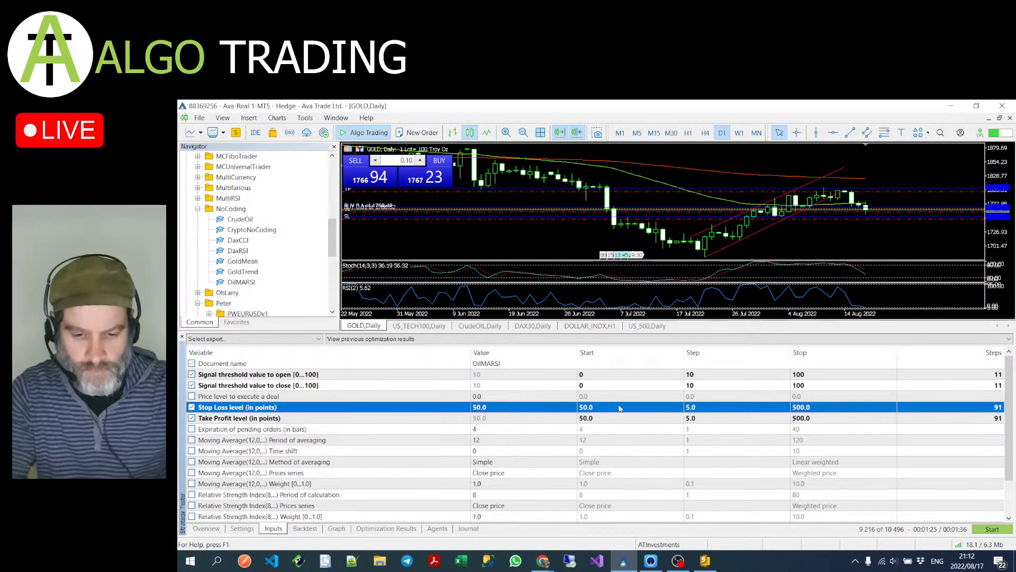
left_click(623, 407)
type("0")
key("Return")
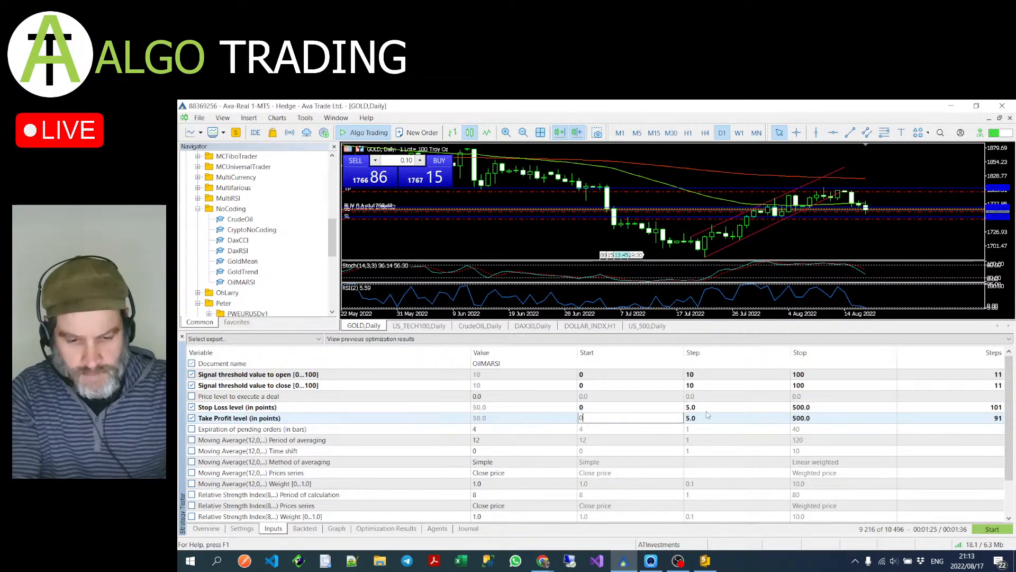
- Set the Stop Loss and Take Profit optimization step to 2 and the stop value to 200
left_click(709, 407)
type("2")
key("Tab")
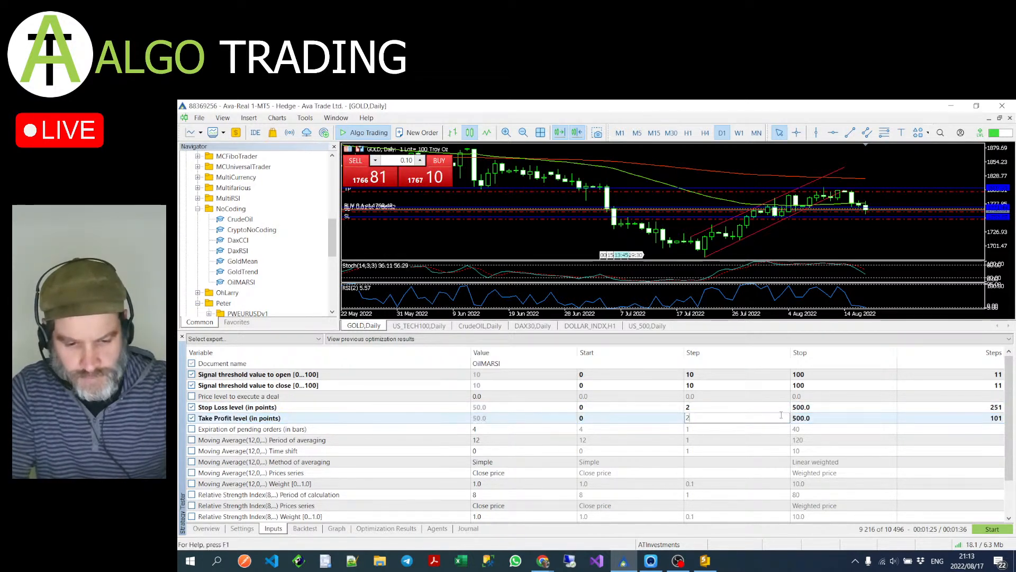
type("200")
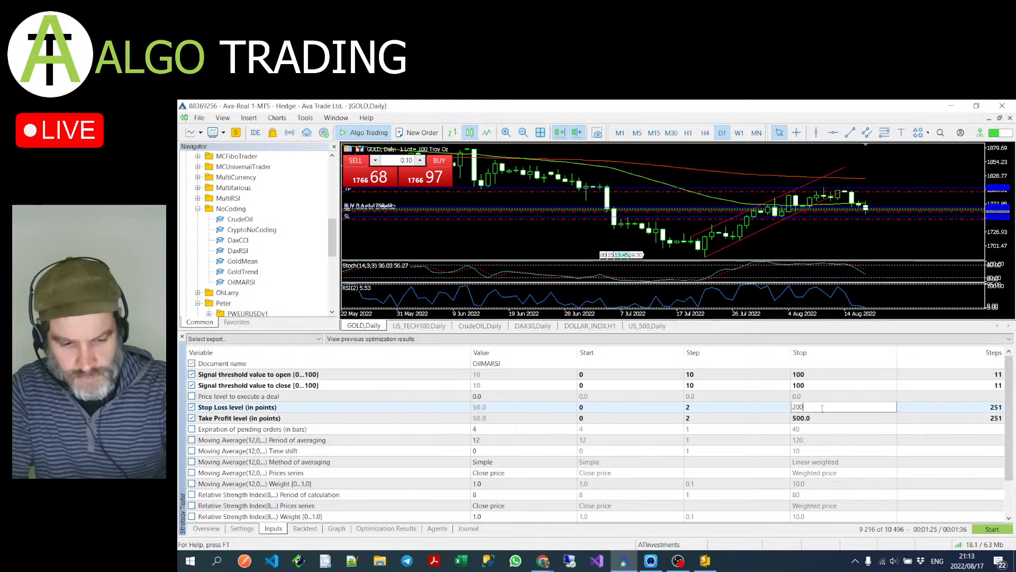
left_click(821, 418)
type("200")
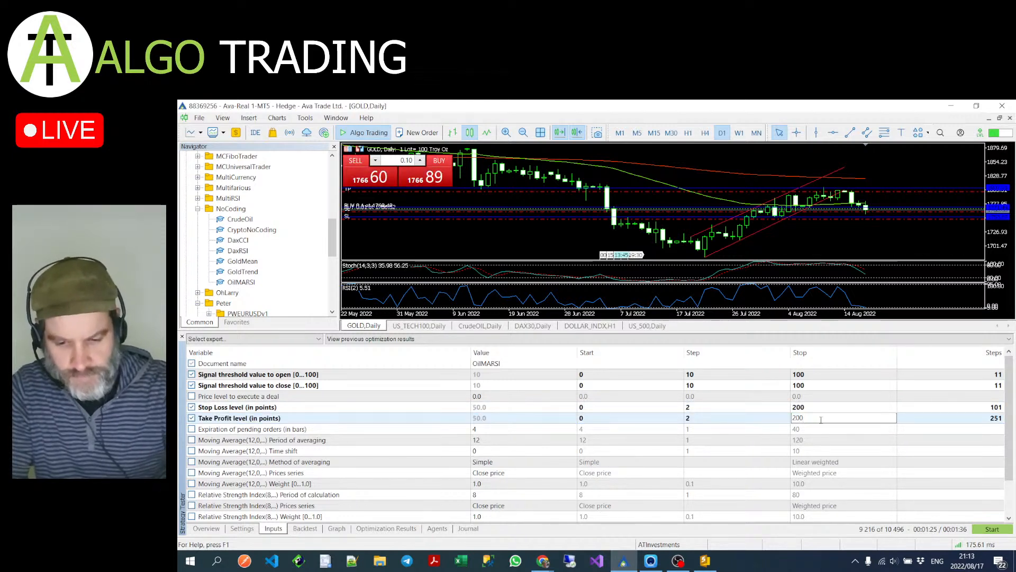
- Optimize the Moving Average period of averaging from 5 to 200 in steps of 5
left_click(196, 442)
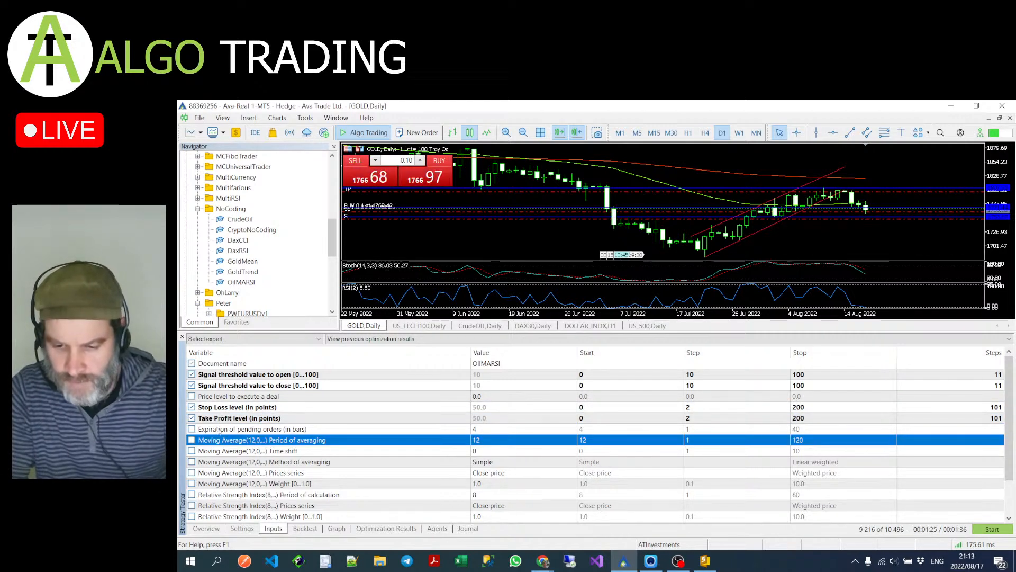
left_click(192, 441)
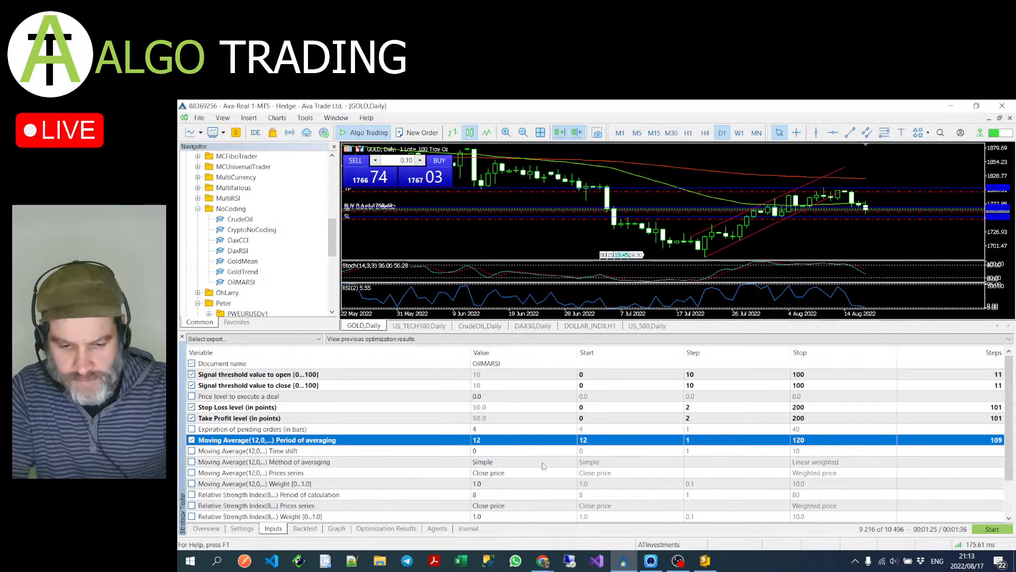
left_click(598, 440)
type("5")
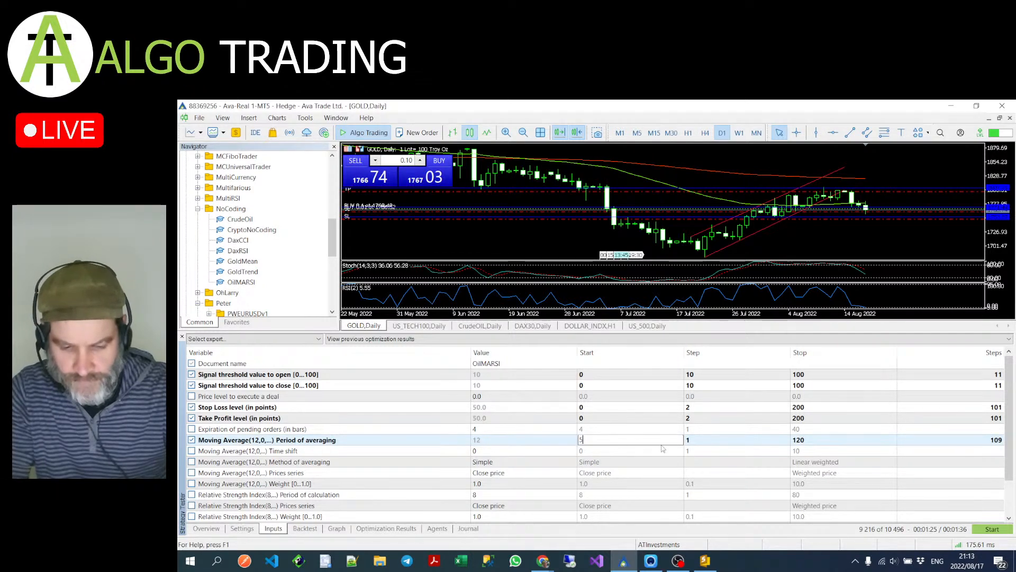
left_click(710, 440)
type("5")
left_click(824, 440)
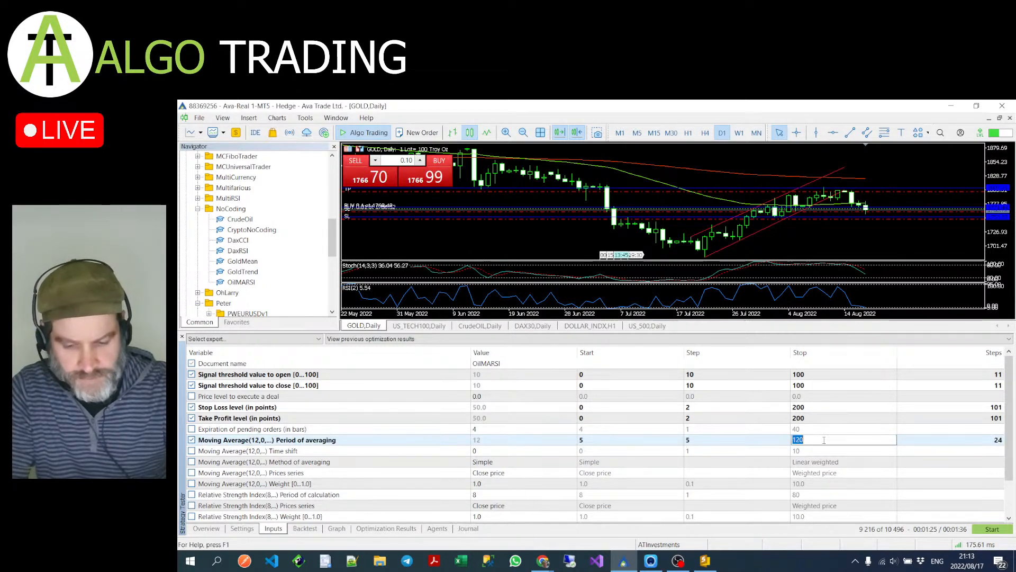
type("200")
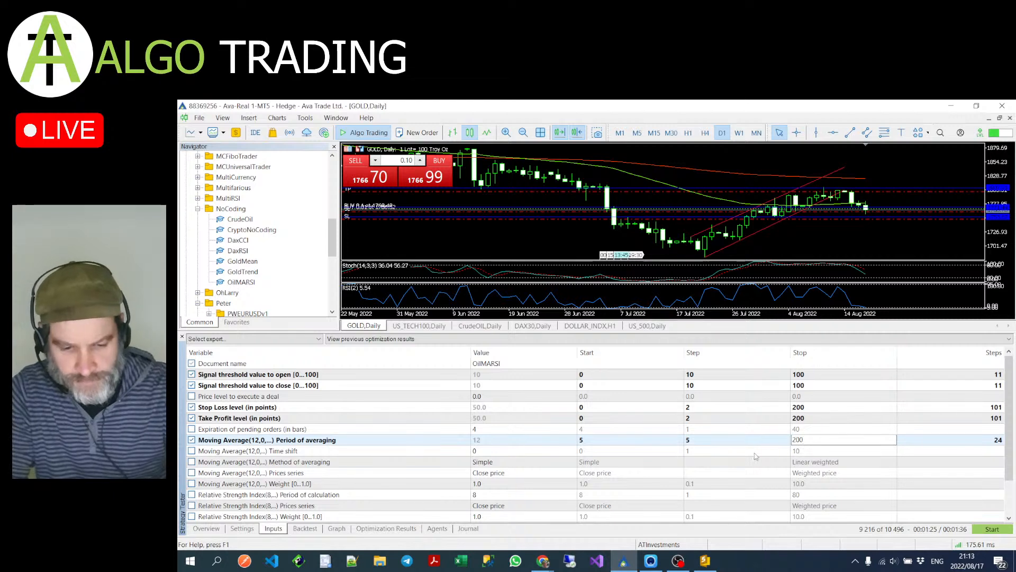
key("Down")
- Set the Moving Average method of averaging to Exponential
scroll(440, 434, "down", 1)
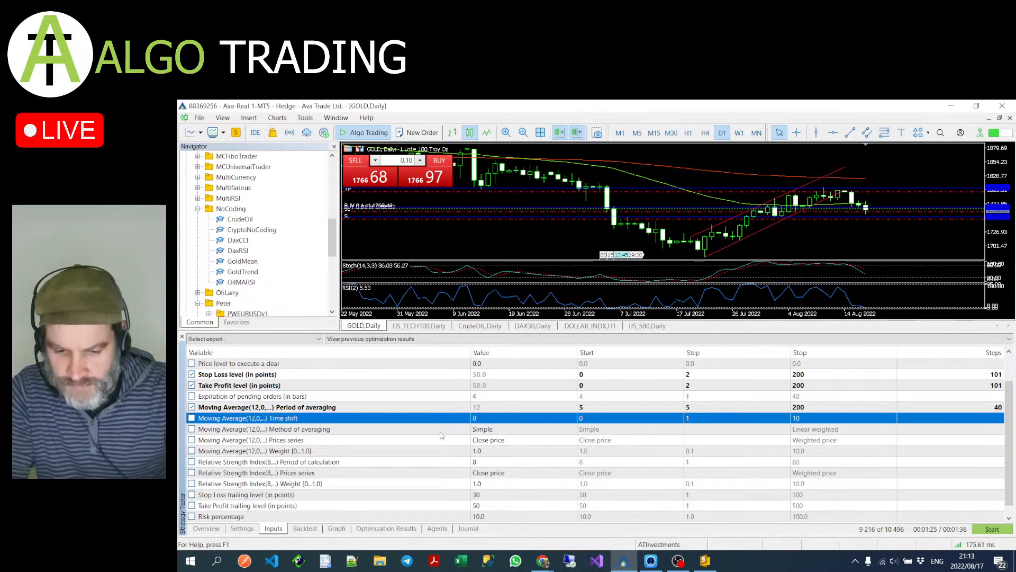
left_click(499, 433)
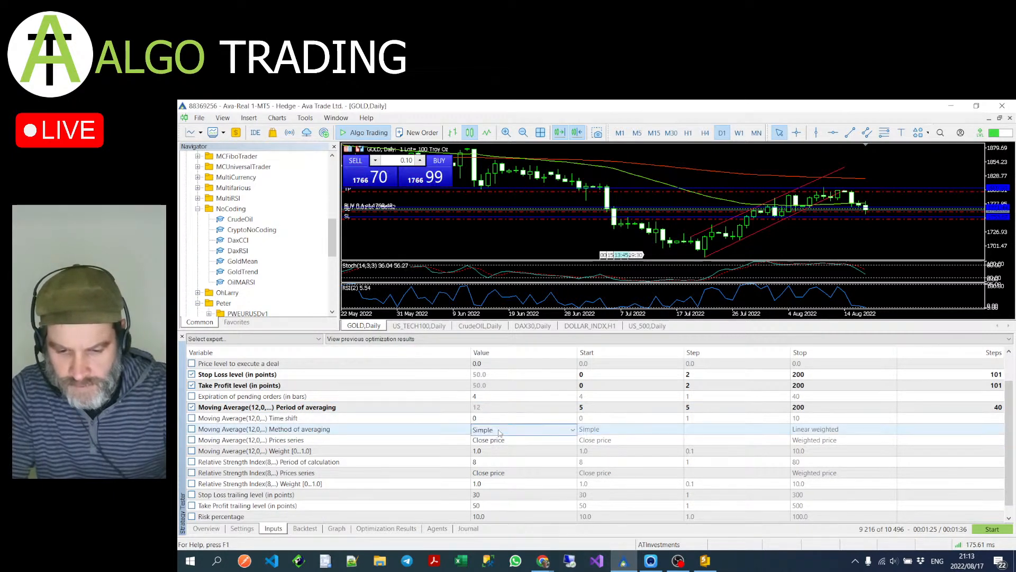
left_click(499, 433)
left_click(501, 451)
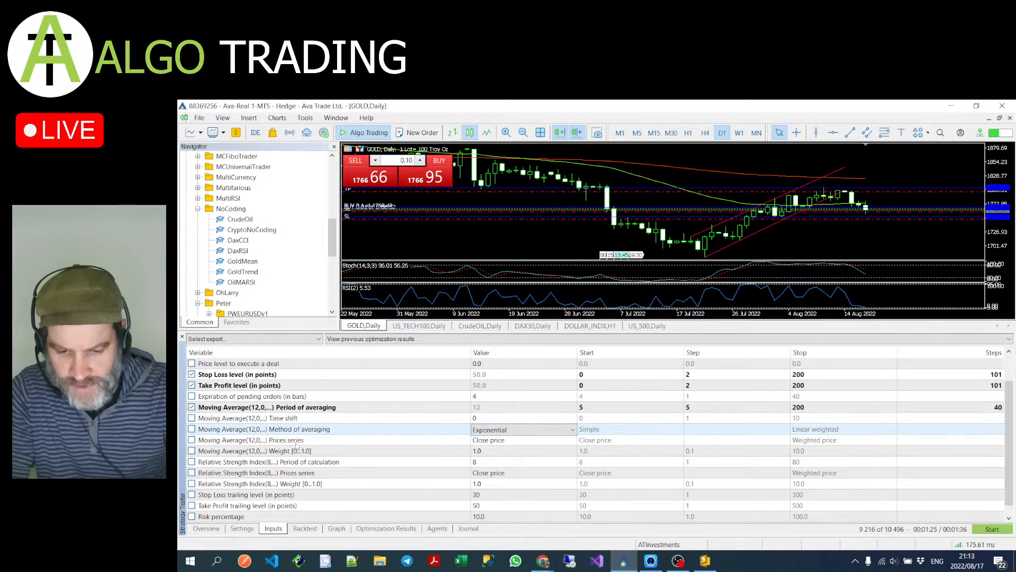
- Enable optimization of the Moving Average weight and set its start value to 0
scroll(493, 430, "down", 1)
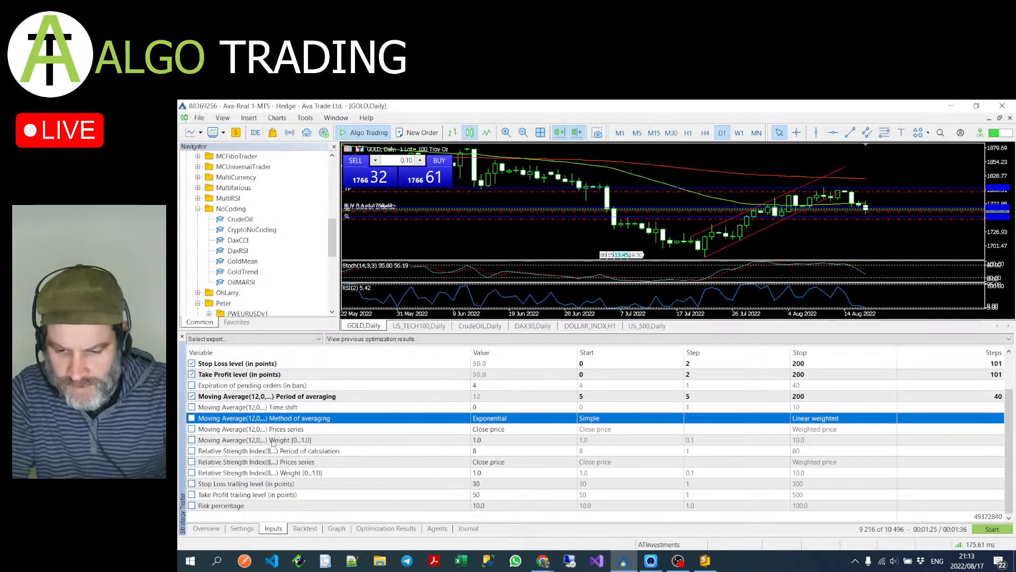
left_click(571, 444)
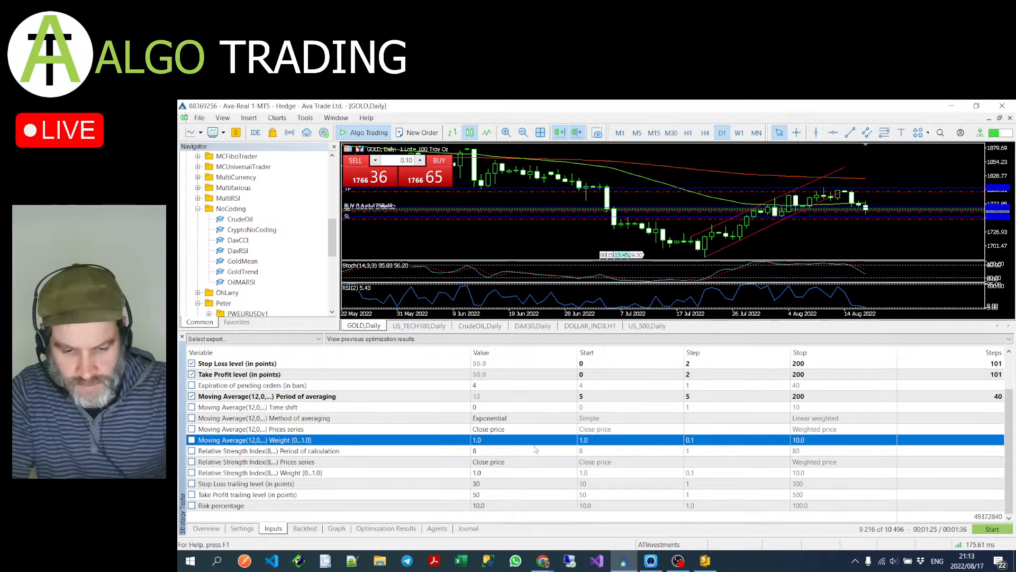
left_click(192, 440)
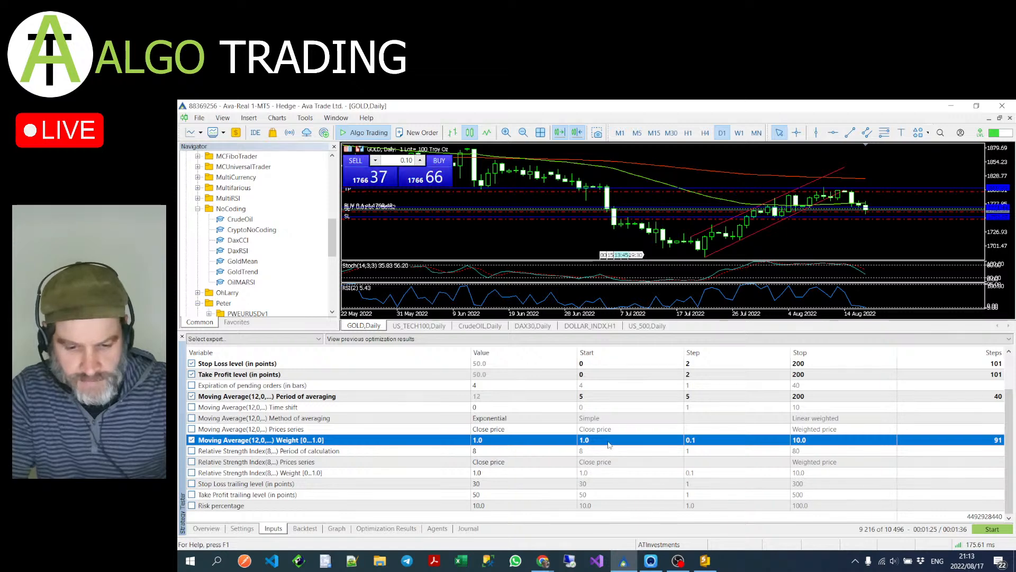
left_click(609, 440)
type("0")
left_click(608, 450)
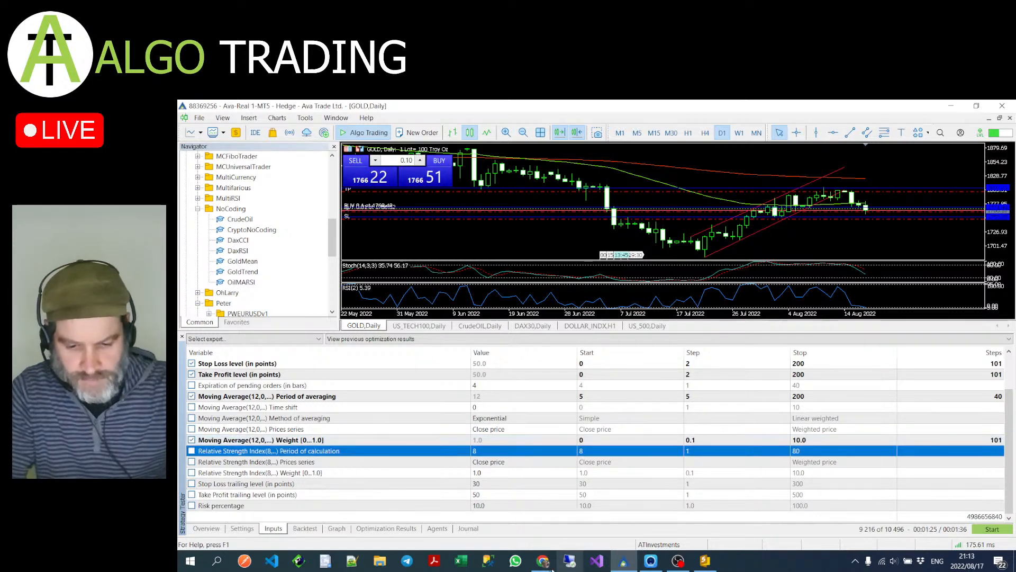
- Switch to the YouTube live chat window to check its messages, and return to MetaTrader 5
mouse_move(543, 561)
left_click(593, 521)
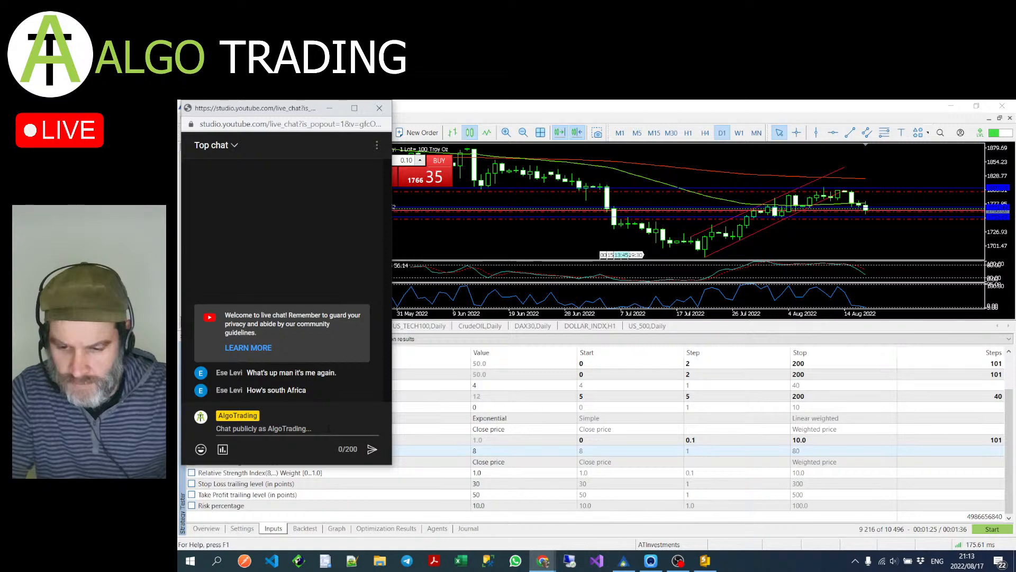
left_click(636, 453)
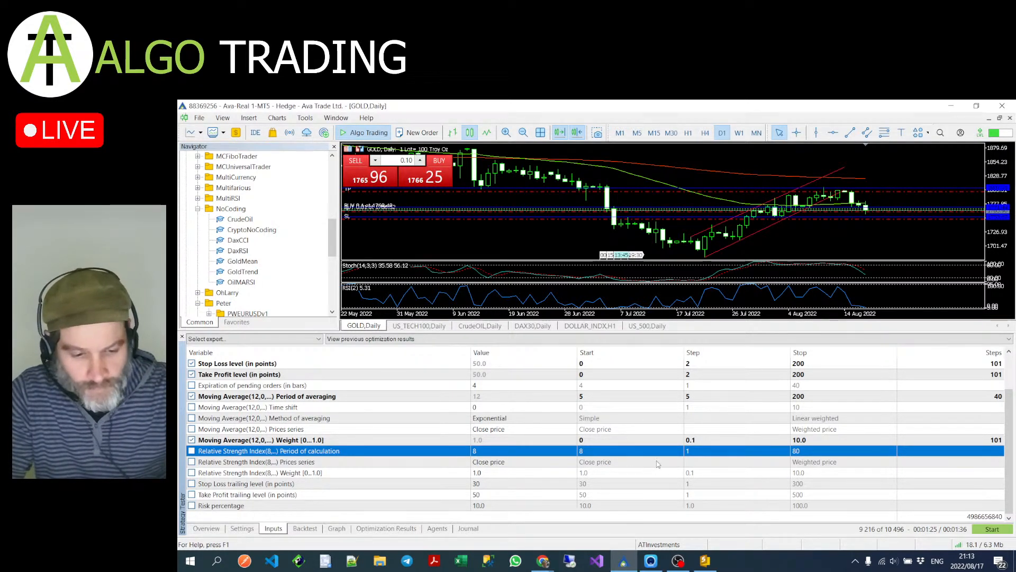
- Set the stop value of the Moving Average weight to 1
double_click(828, 438)
type("1")
left_click(748, 464)
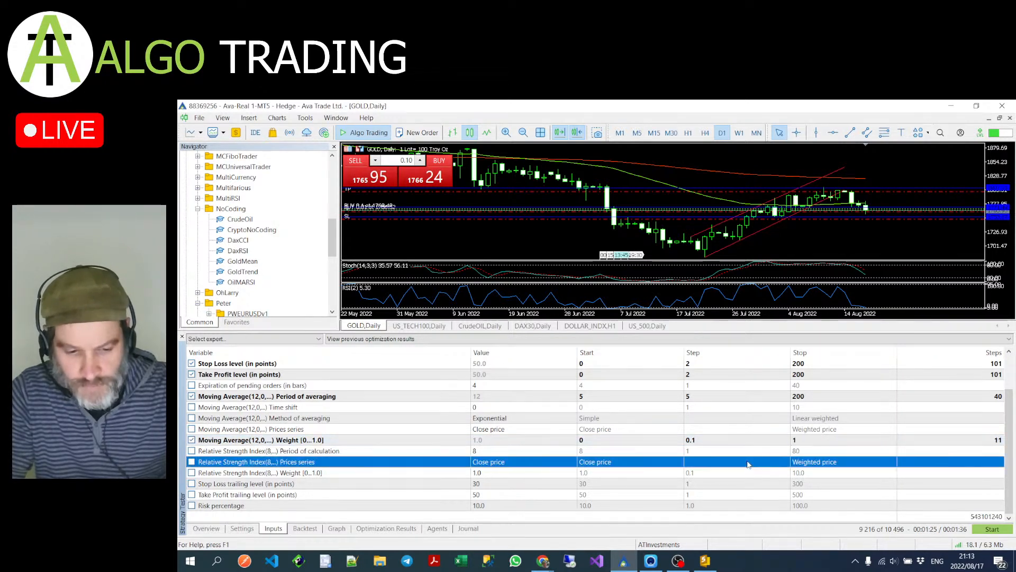
- Enable optimization of the Relative Strength Index period of calculation, starting at 2 and stopping at 20
left_click(192, 450)
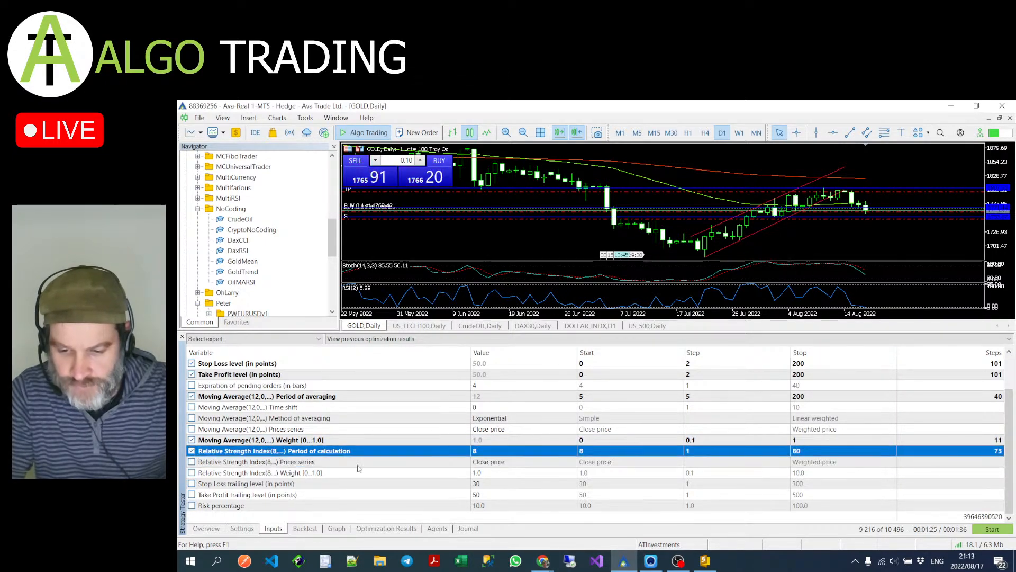
double_click(619, 450)
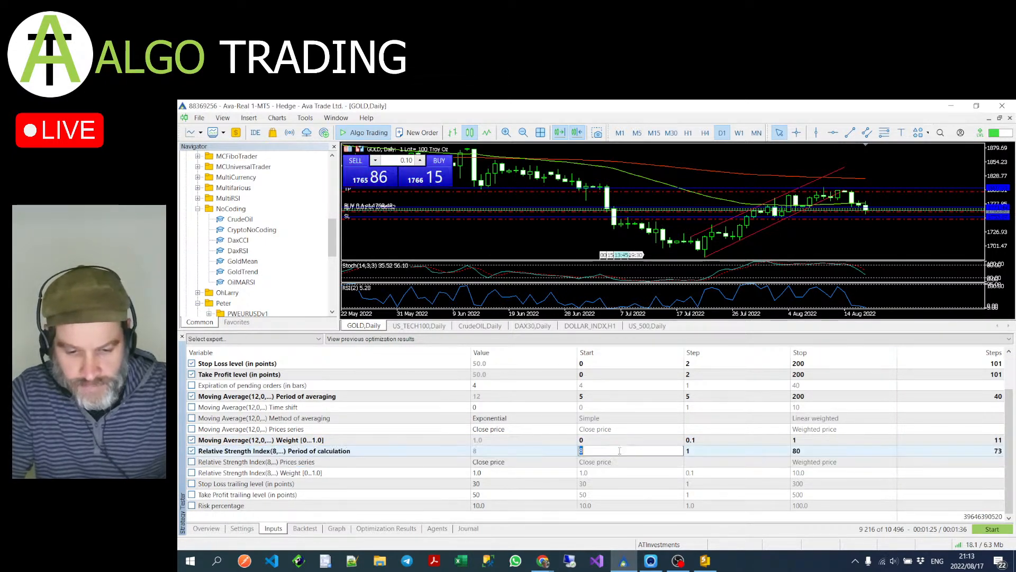
double_click(832, 451)
type("20")
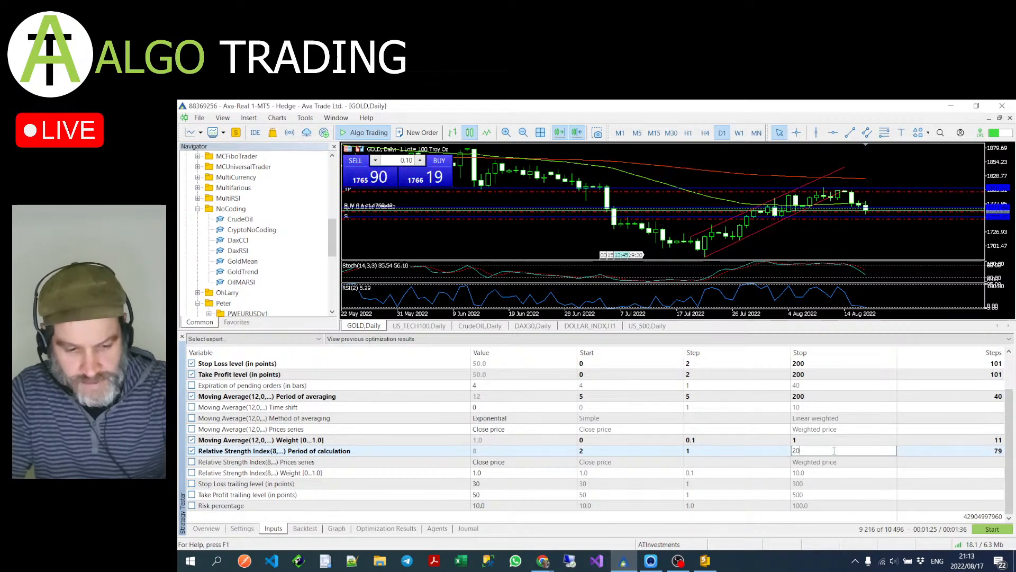
left_click(740, 517)
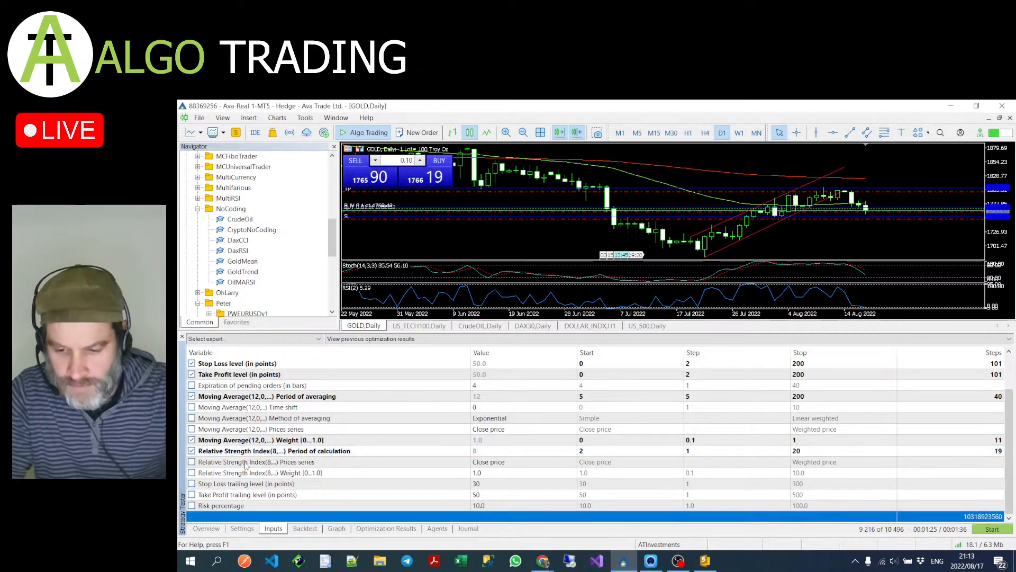
- Enable optimization of the Relative Strength Index weight, starting at 0 and stopping at 1
left_click(192, 473)
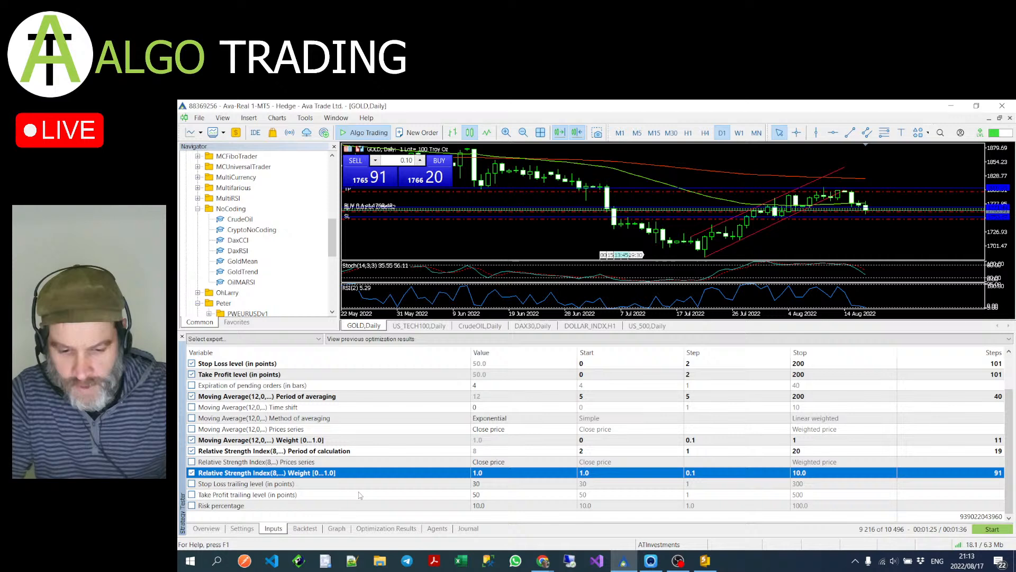
left_click(589, 473)
type("0")
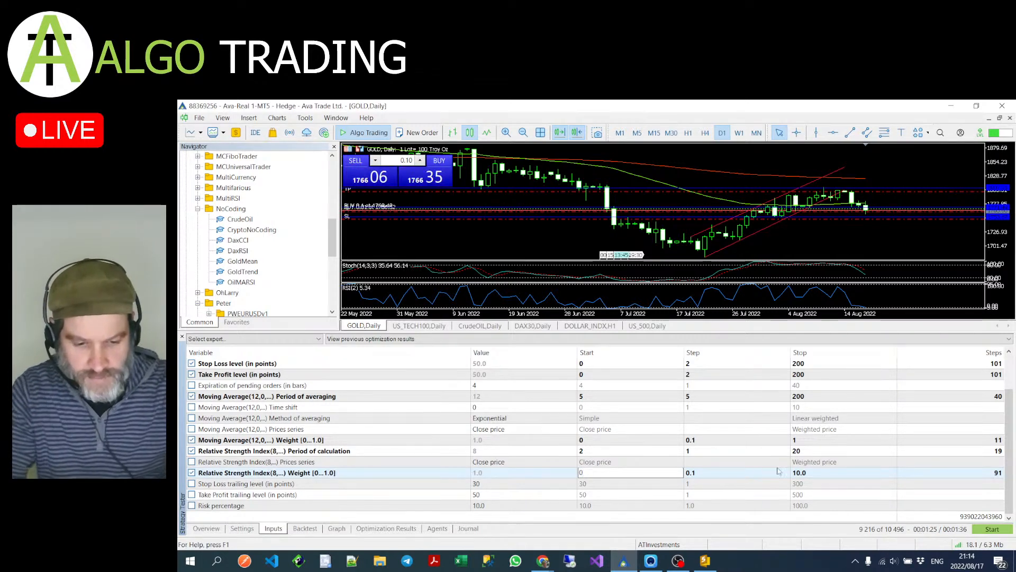
left_click(820, 474)
type("1")
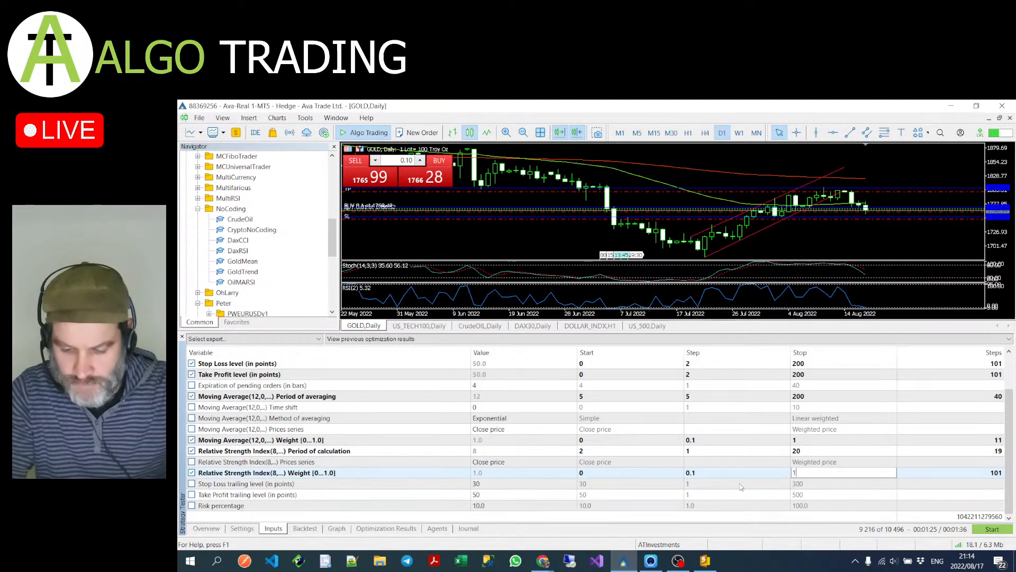
- Enable optimization of both trailing levels and set the Stop Loss trailing level to range from 0 to 200 in steps of 2
left_click(220, 484)
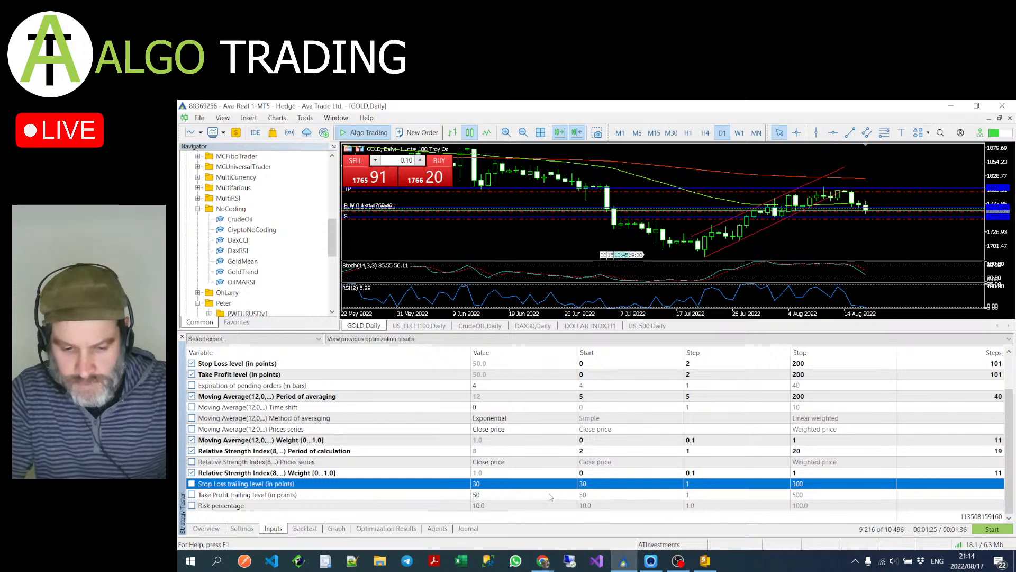
left_click(191, 484)
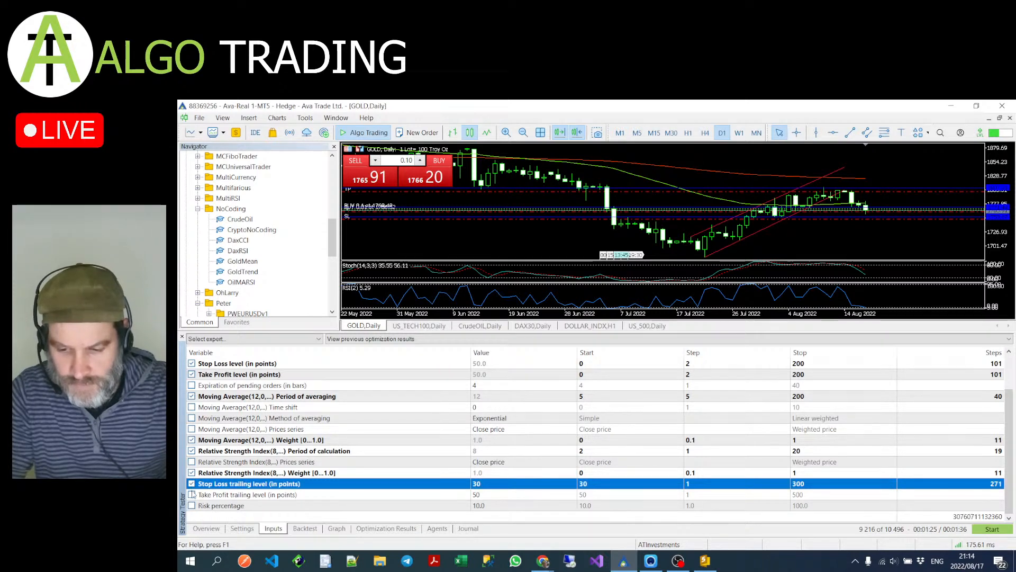
left_click(192, 494)
left_click(609, 476)
left_click(609, 485)
left_click(610, 488)
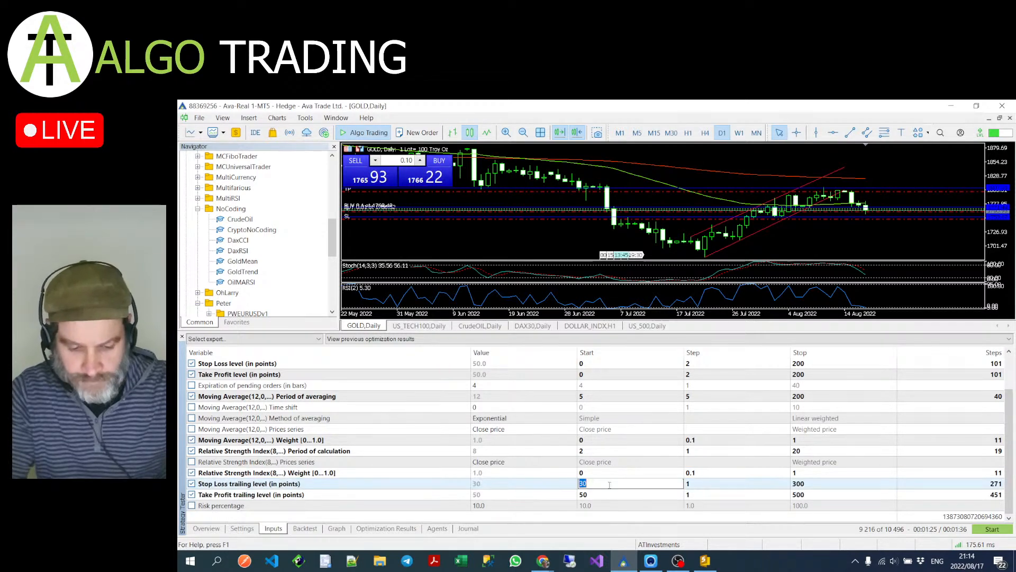
type("0")
left_click(717, 478)
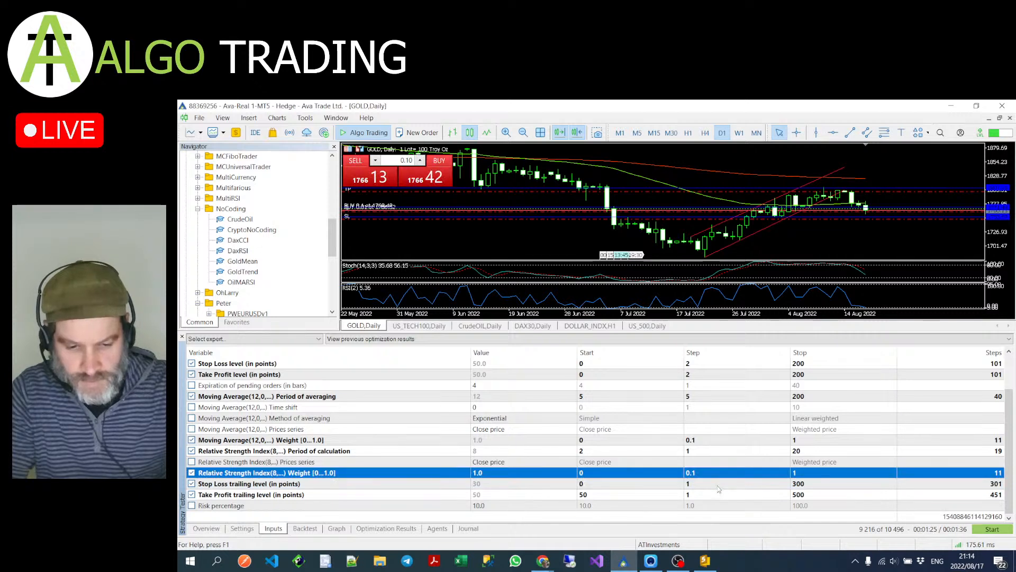
double_click(718, 484)
type("2")
double_click(819, 487)
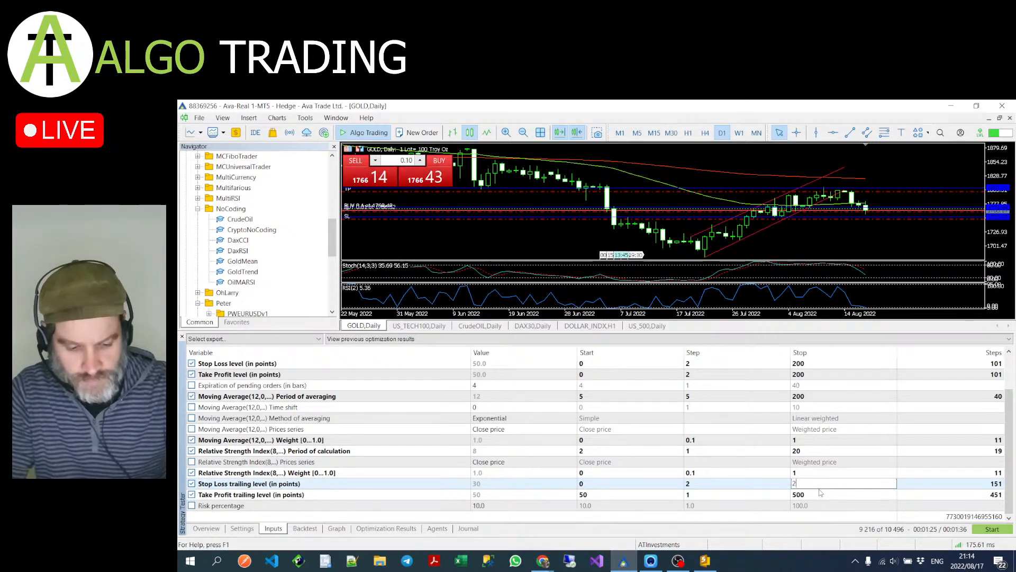
type("200")
- Set the Take Profit trailing level to range from 0 to 200 in steps of 2
double_click(632, 496)
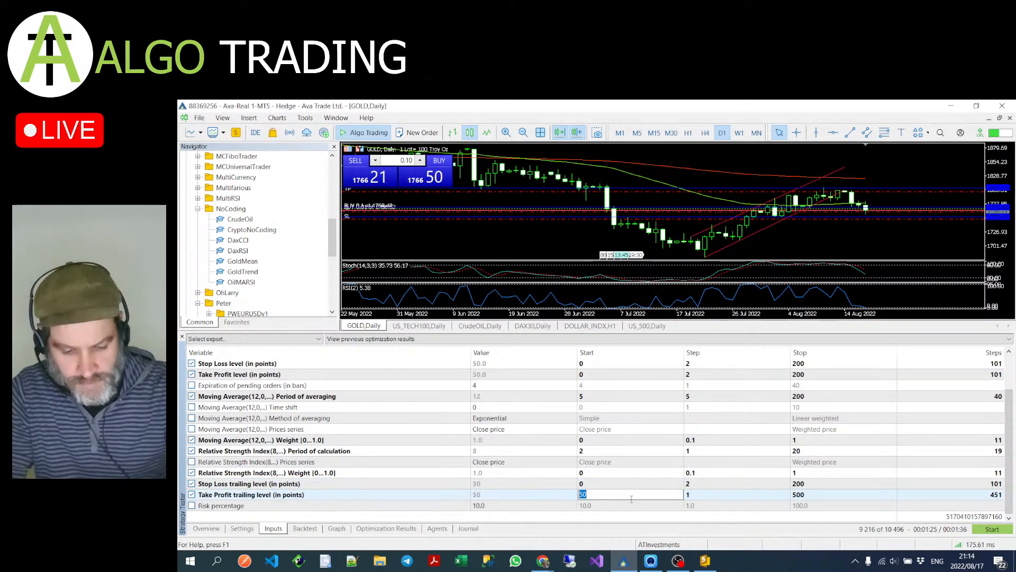
double_click(699, 497)
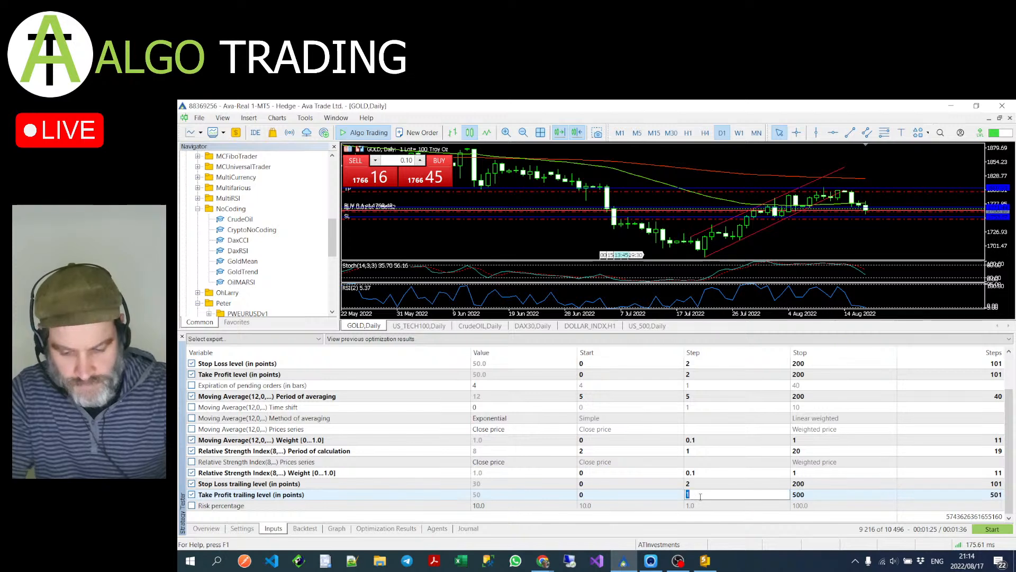
type("2")
double_click(816, 497)
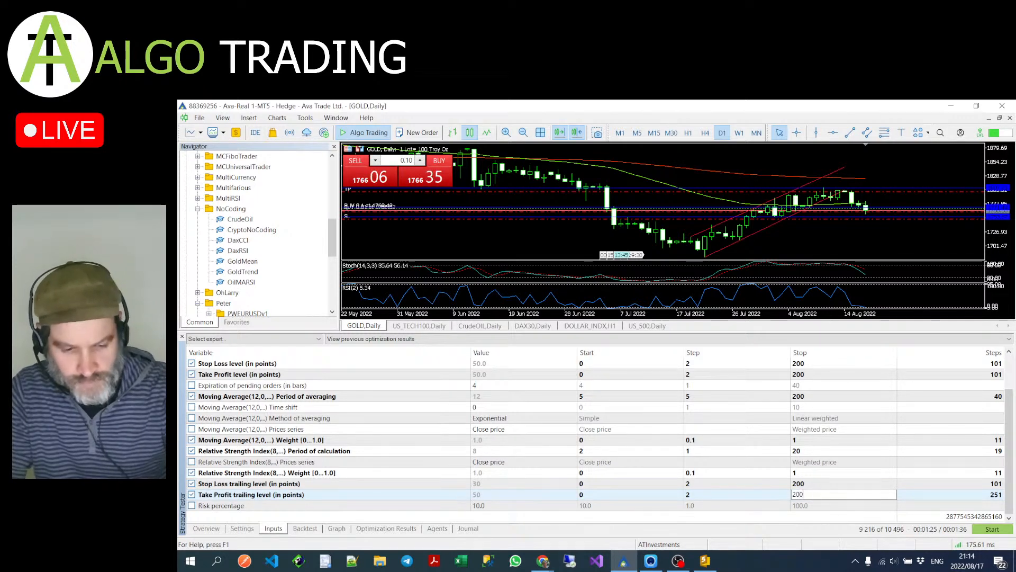
key("Return")
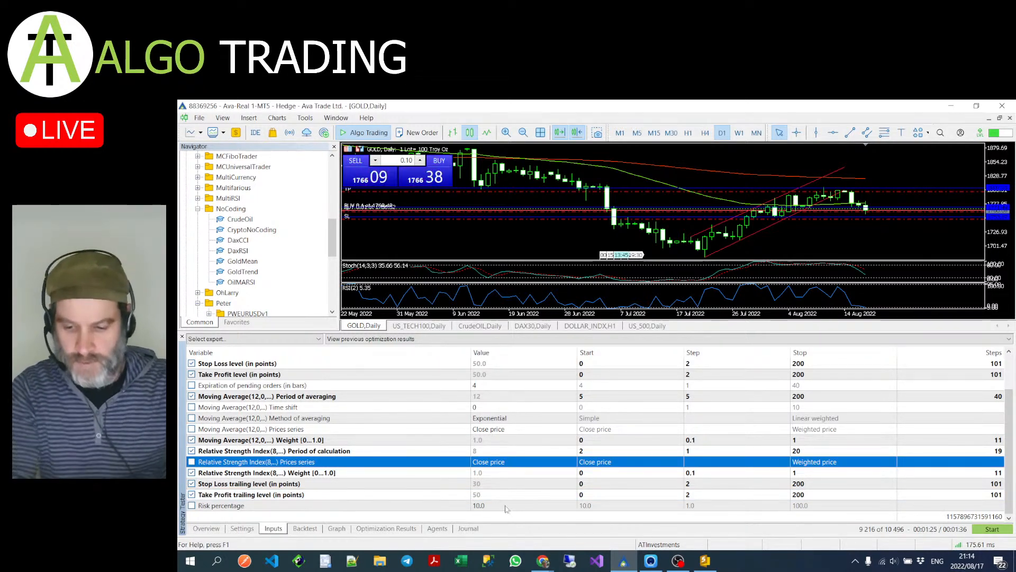
- Enable optimization of the risk percentage, ranging from 1 to 5 in steps of 1
left_click(192, 506)
double_click(617, 506)
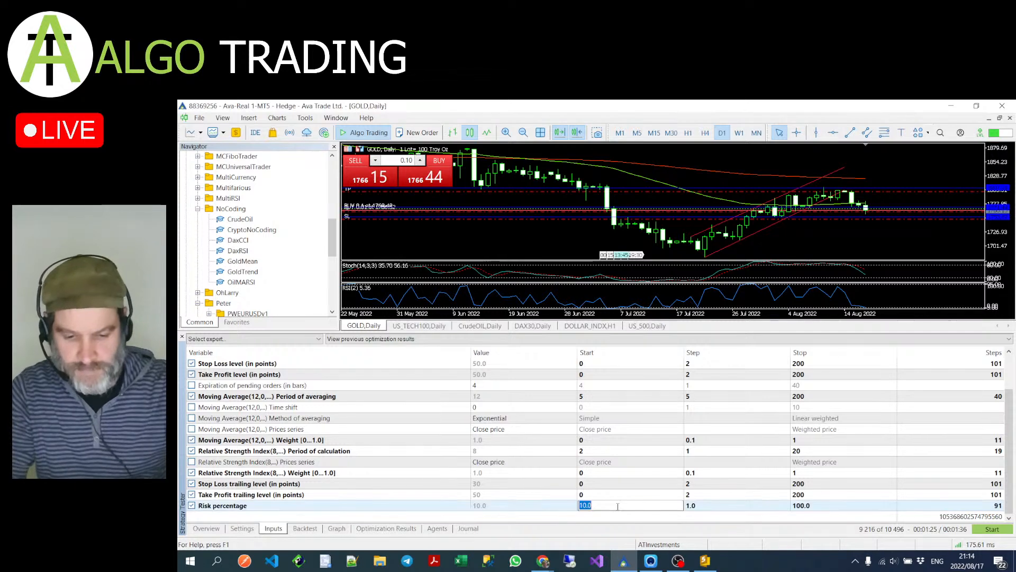
left_click(713, 506)
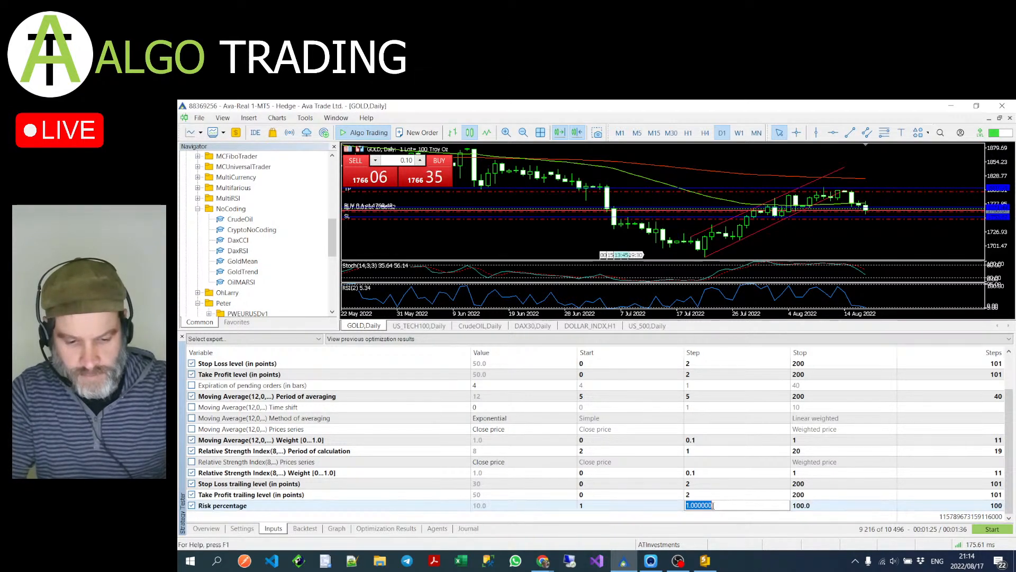
type("1")
left_click(861, 505)
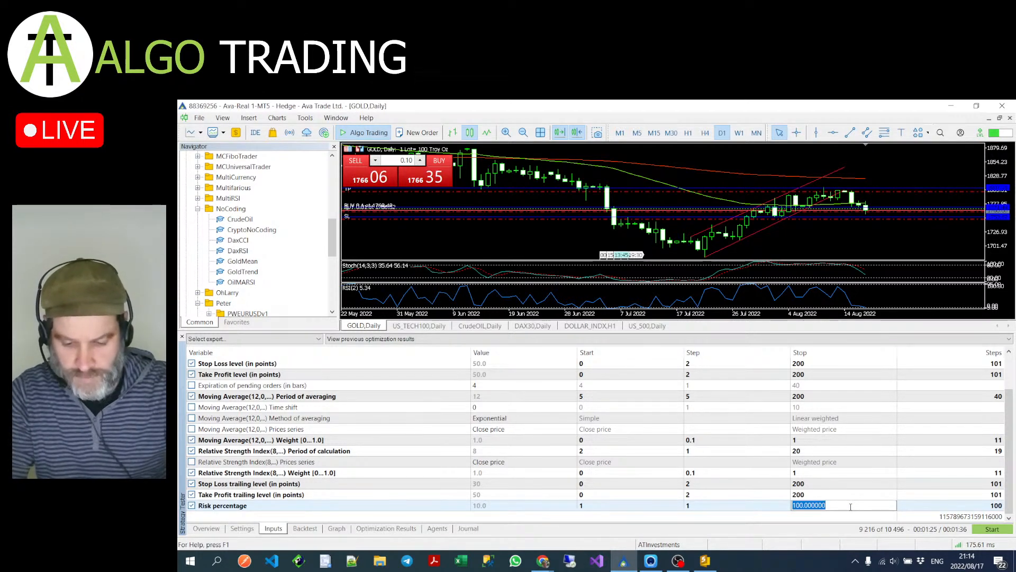
type("5")
key("Return")
- Check the live chat window in the browser for messages and return to MetaTrader 5's optimization inputs
mouse_move(542, 561)
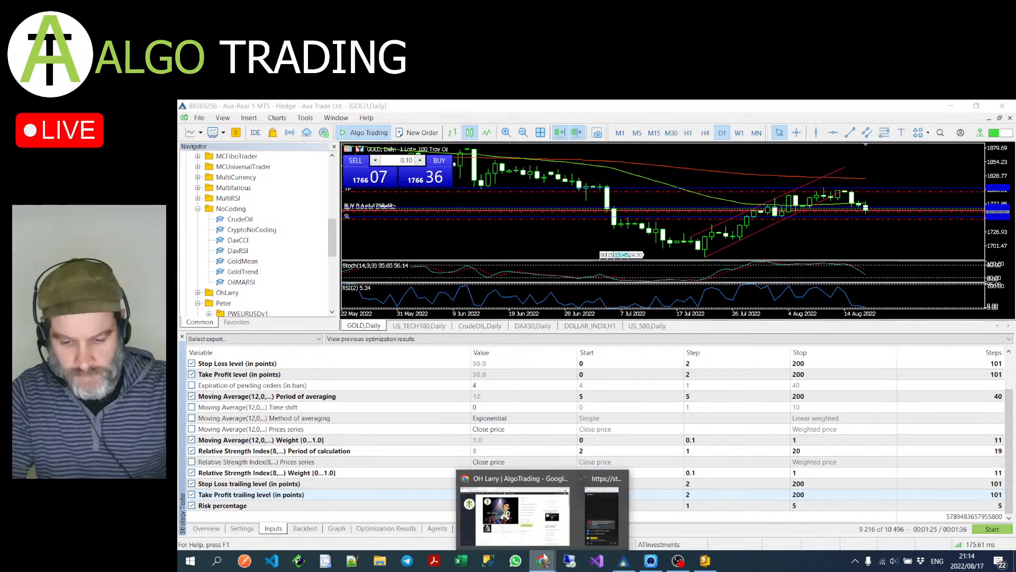
left_click(611, 516)
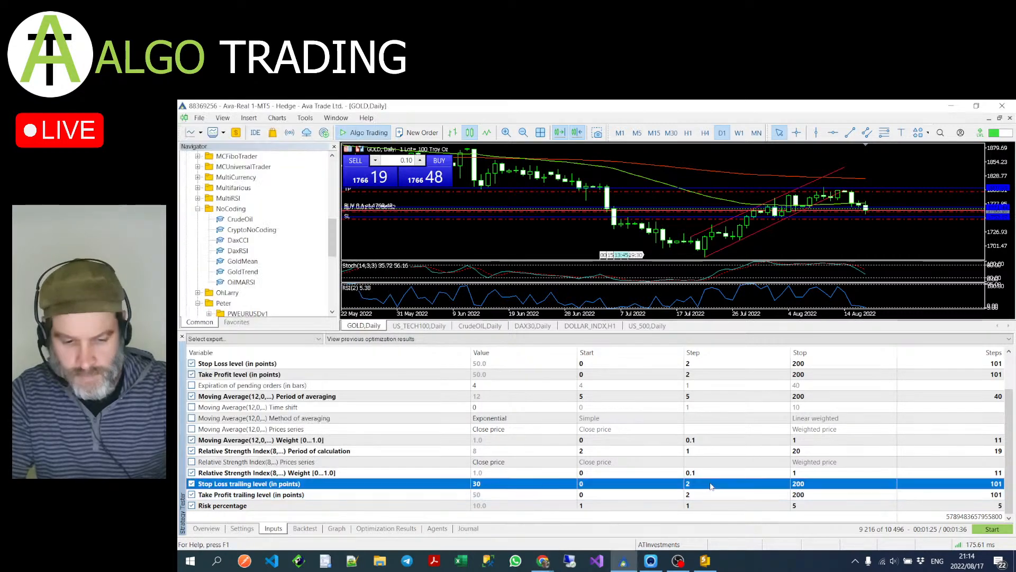
left_click(709, 483)
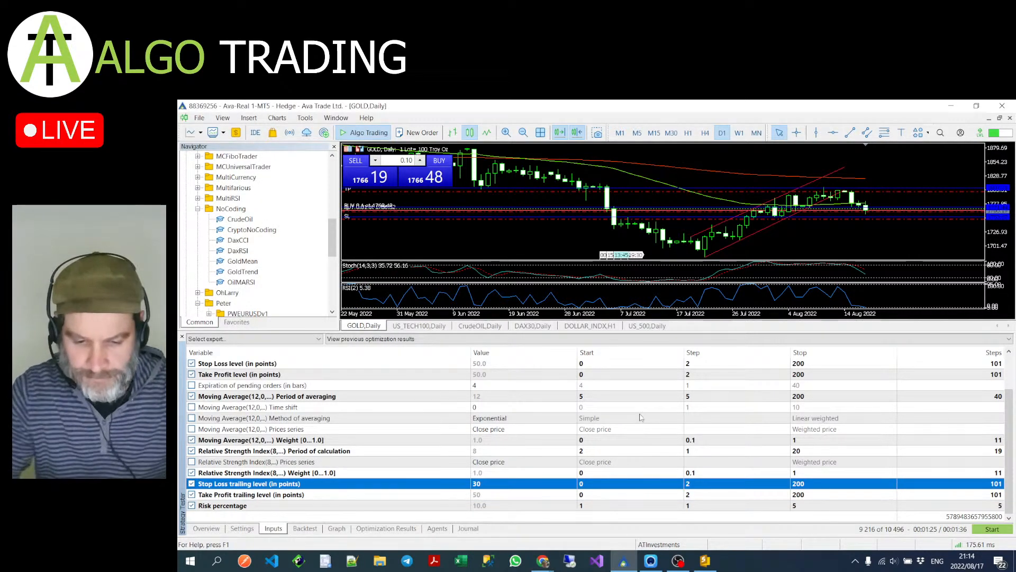
- Review the Strategy Tester settings for OilMARSI on CrudeOIL H1 and start the optimization
left_click(242, 528)
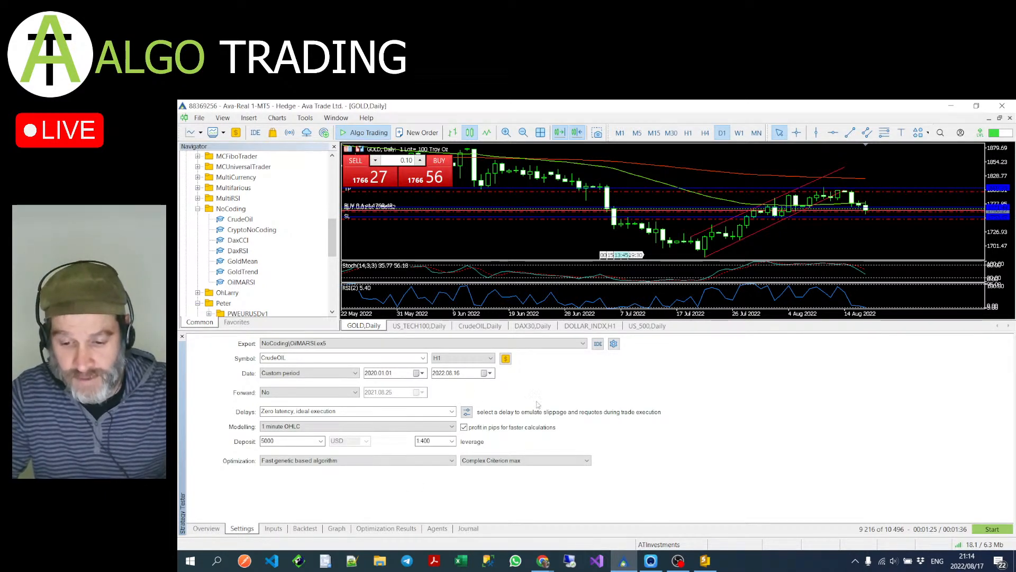
left_click(990, 529)
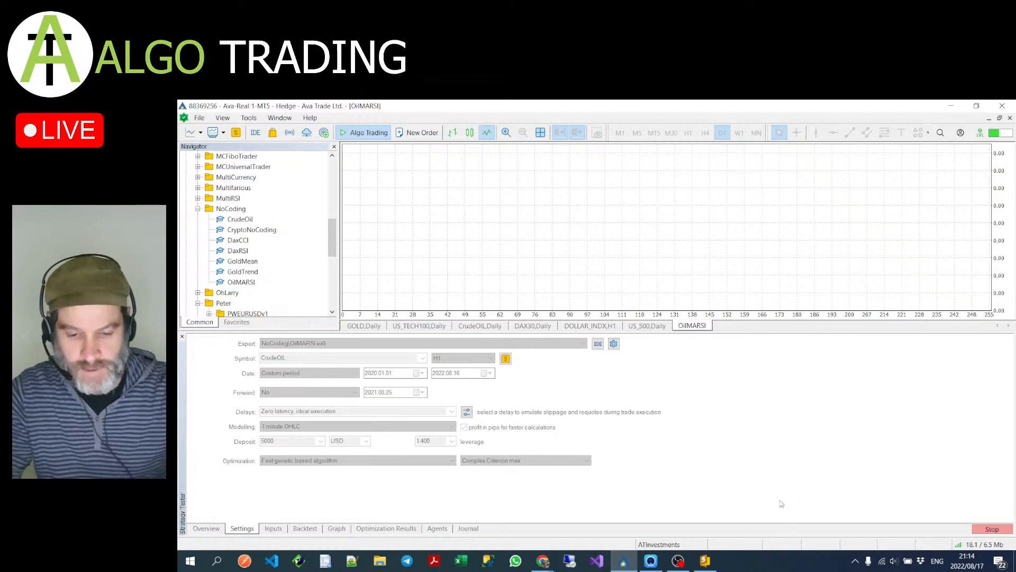
- Show the GOLD daily chart, enlarge the chart area, and examine the price against its channel and horizontal levels
left_click(370, 326)
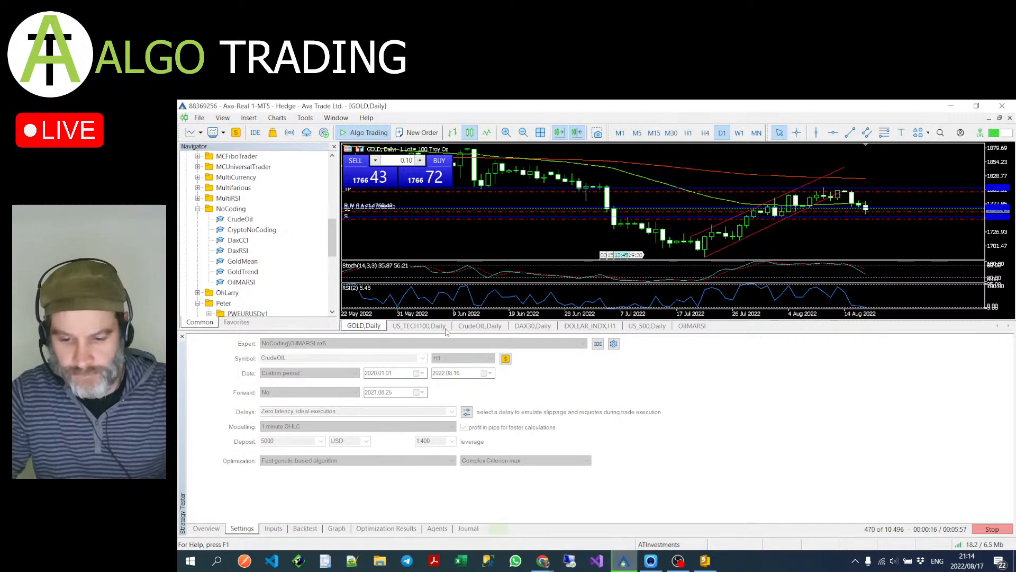
left_click_drag(448, 332, 447, 470)
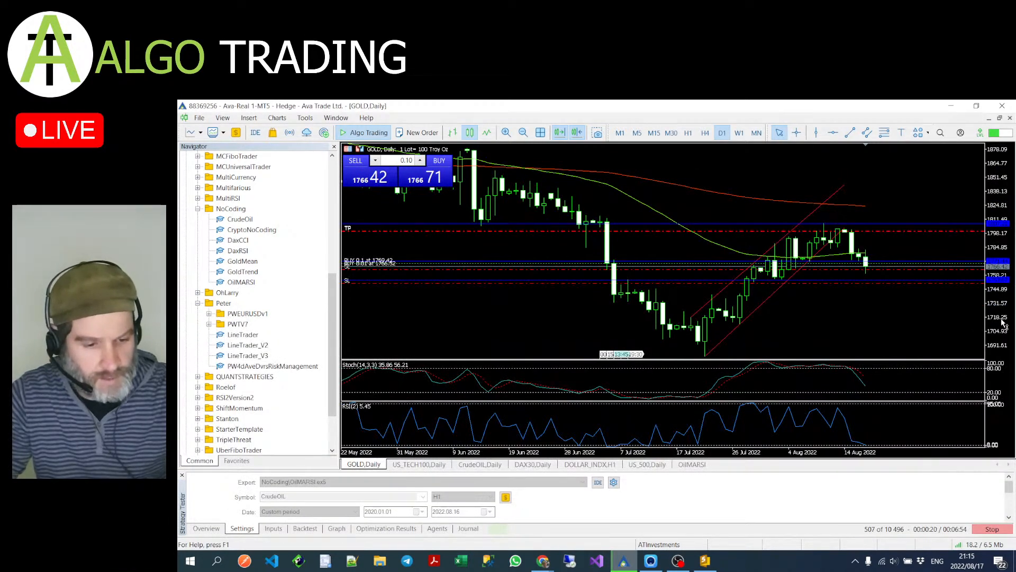
left_click_drag(1010, 326, 988, 179)
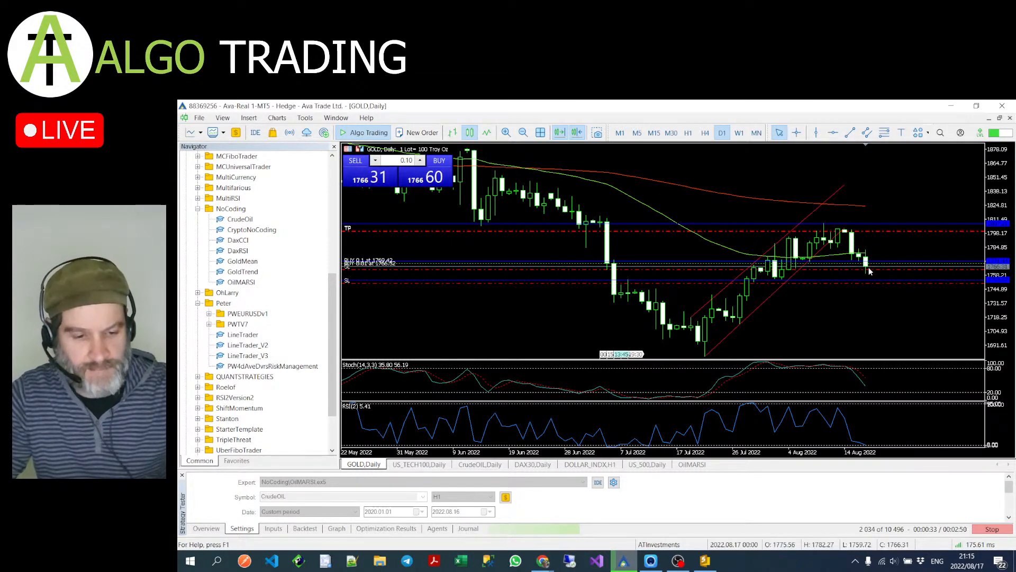
mouse_move(871, 271)
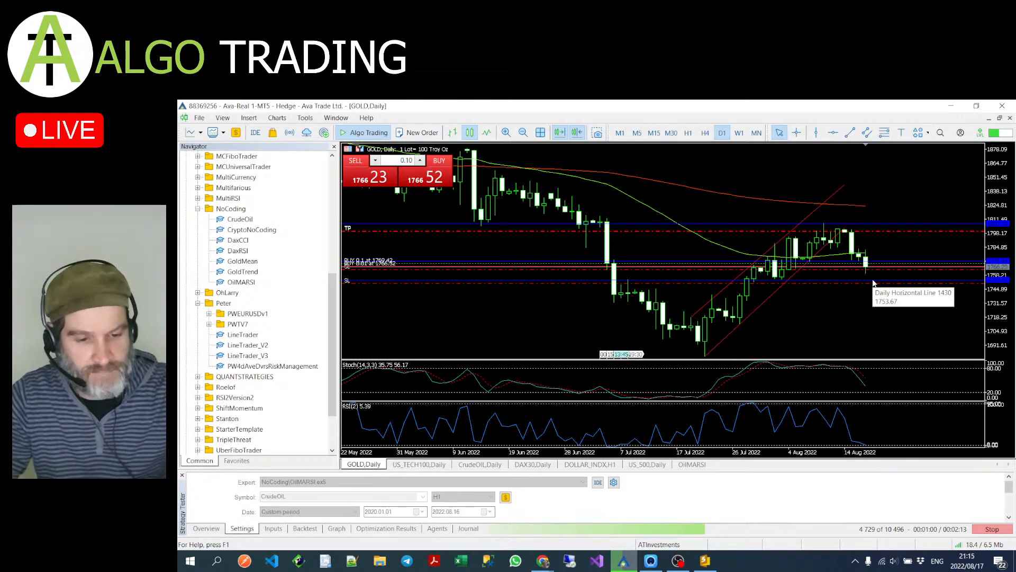
- Examine the US_TECH100 and CrudeOIL daily charts, adjusting their price scales to show the recent trend
key("ctrl+Tab")
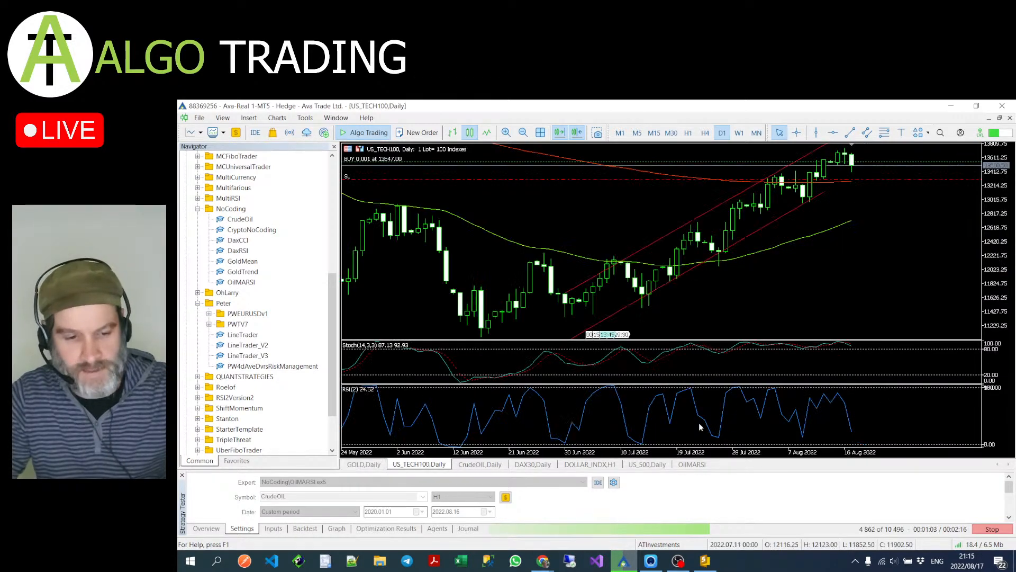
left_click_drag(998, 239, 1000, 249)
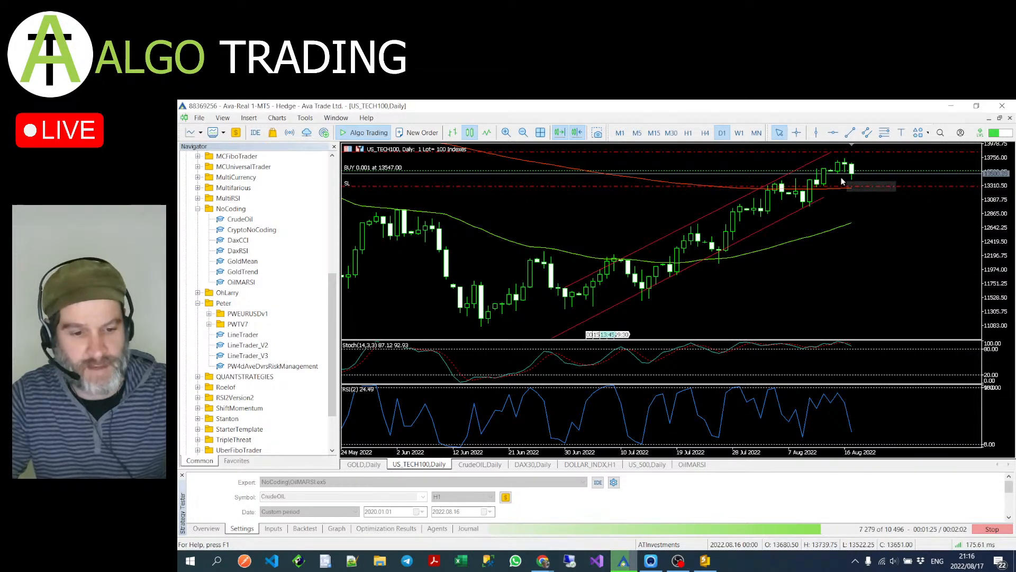
left_click(489, 462)
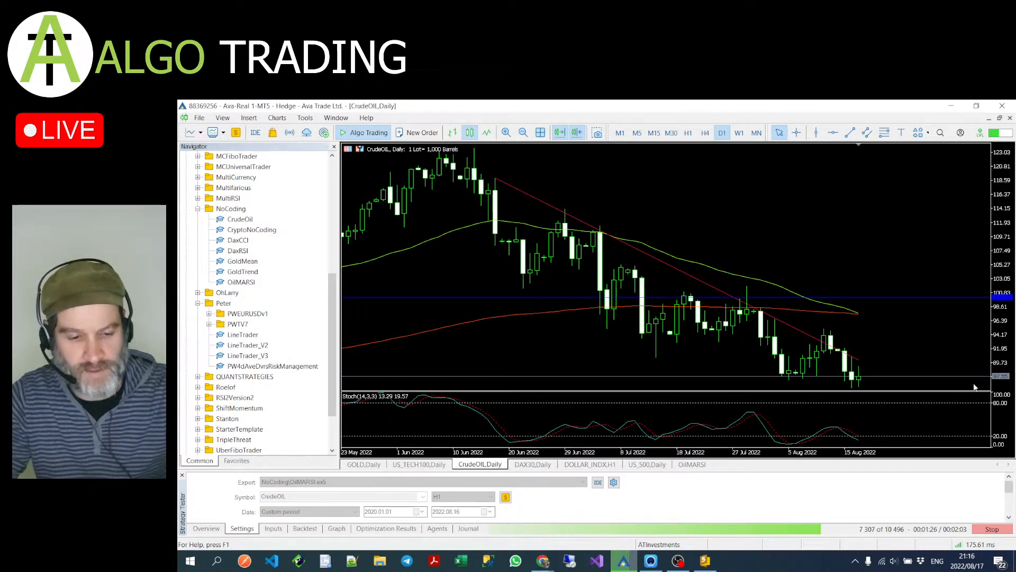
mouse_move(1001, 332)
left_mouse_down()
mouse_move(1000, 345)
mouse_move(1000, 333)
left_mouse_up()
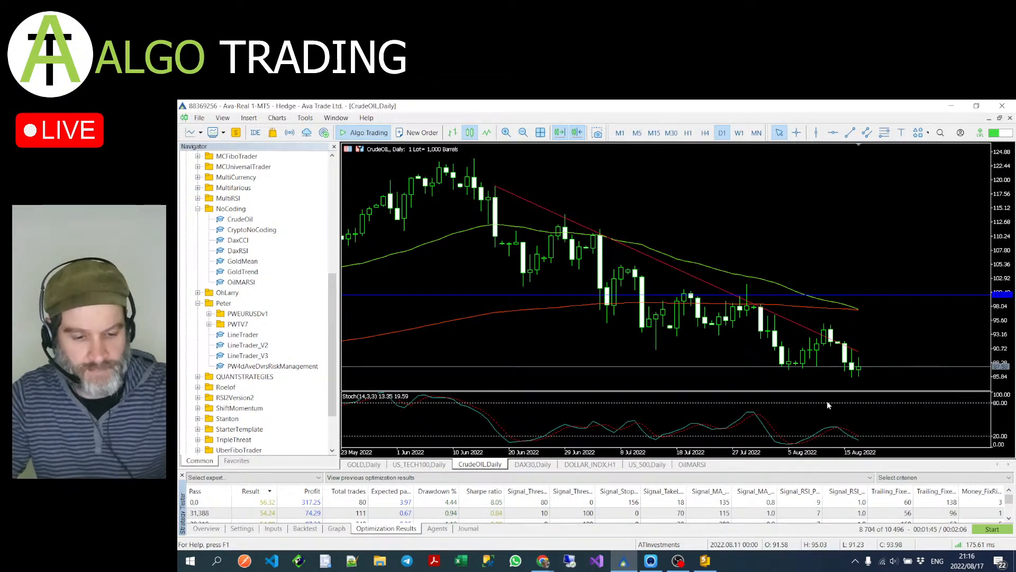
- Look over the DAX30 daily, DOLLAR_INDX hourly and US_500 daily charts
left_click(540, 464)
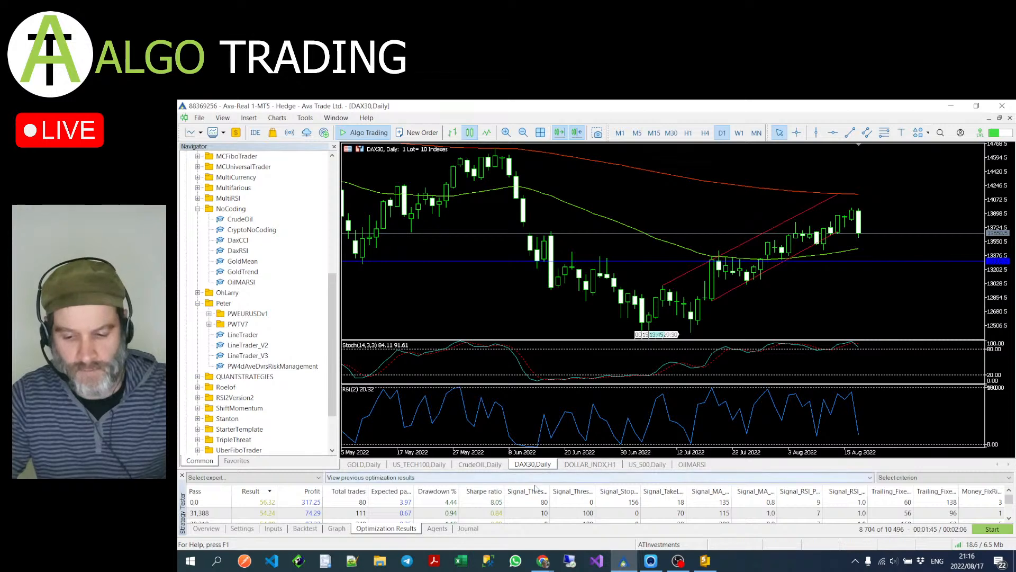
left_click(584, 464)
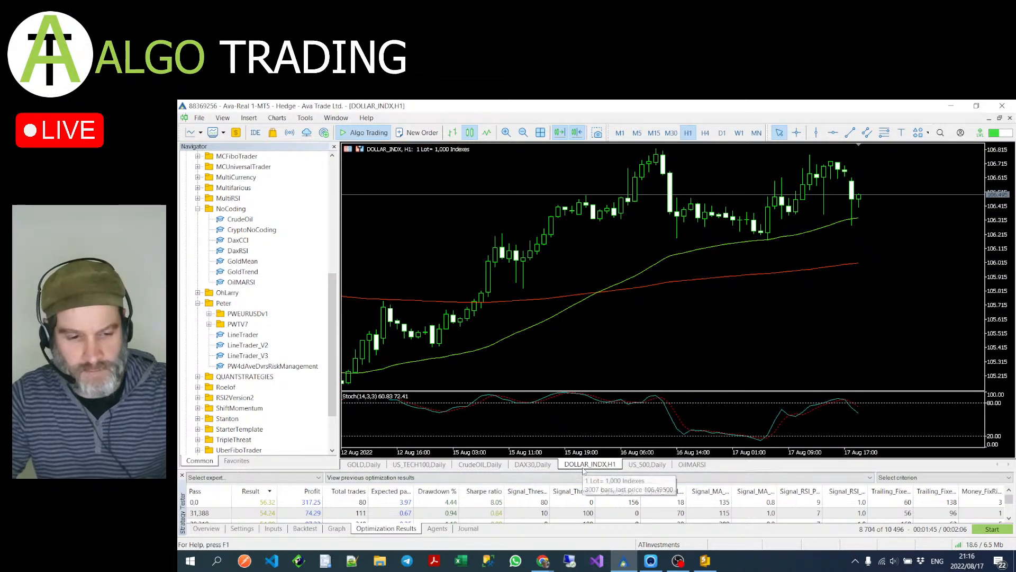
left_click(646, 465)
- Show the OilMARSI optimization graph, enlarge the results table, and examine the passes sorted by profit and by result
left_click(691, 464)
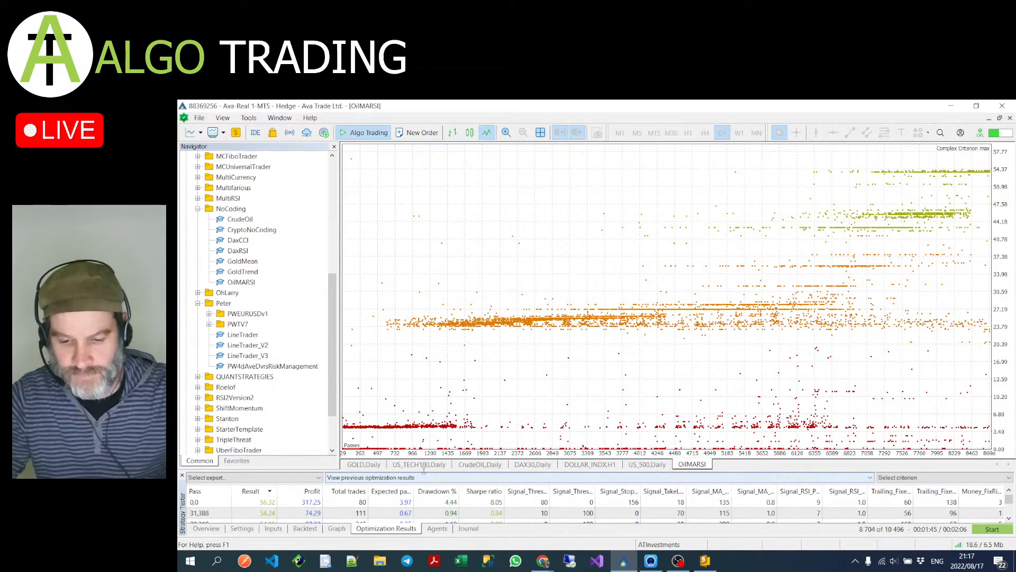
left_click_drag(423, 470, 339, 391)
left_click(315, 410)
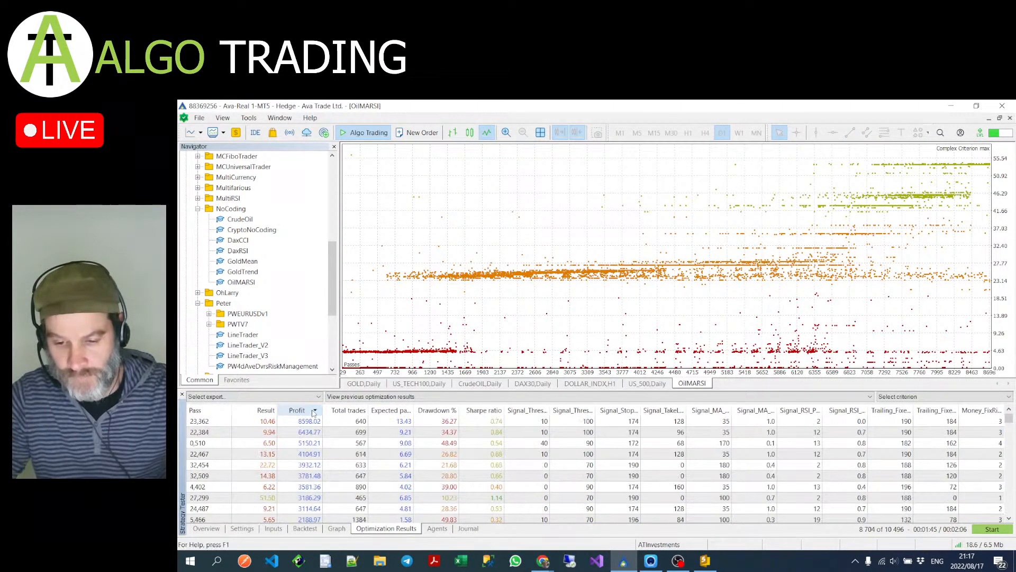
scroll(548, 486, "down", 5)
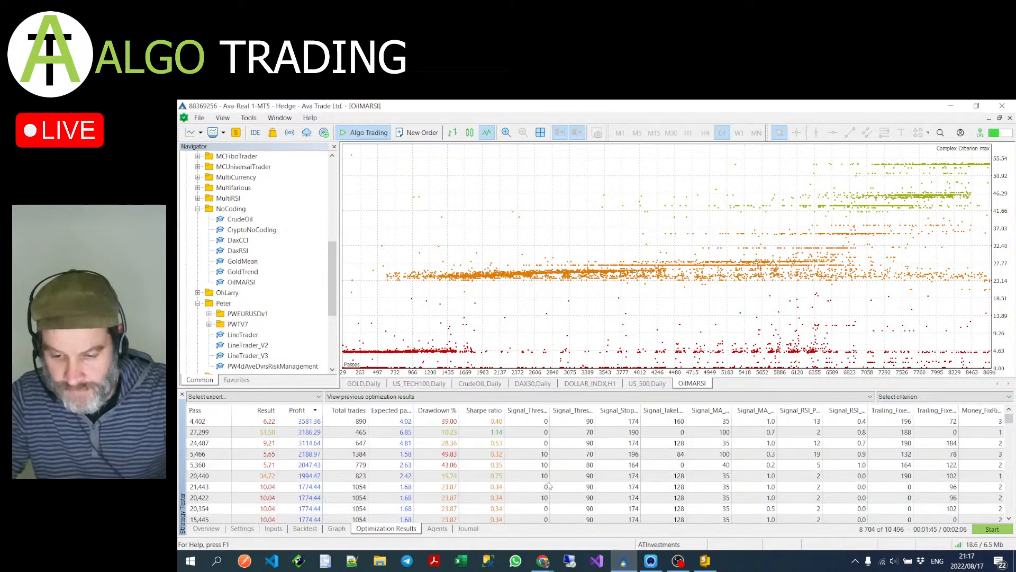
scroll(549, 485, "down", 9)
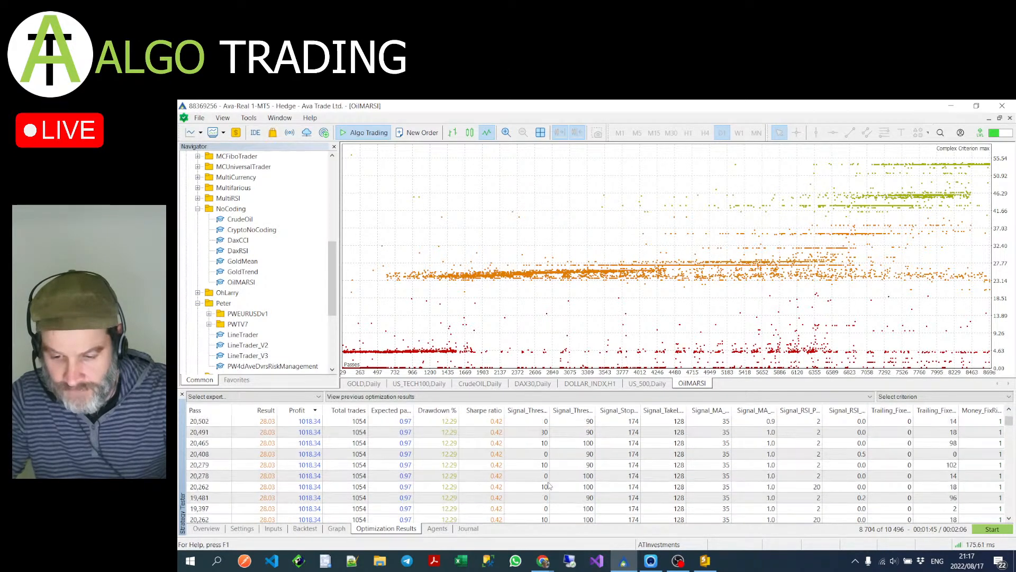
left_click(251, 411)
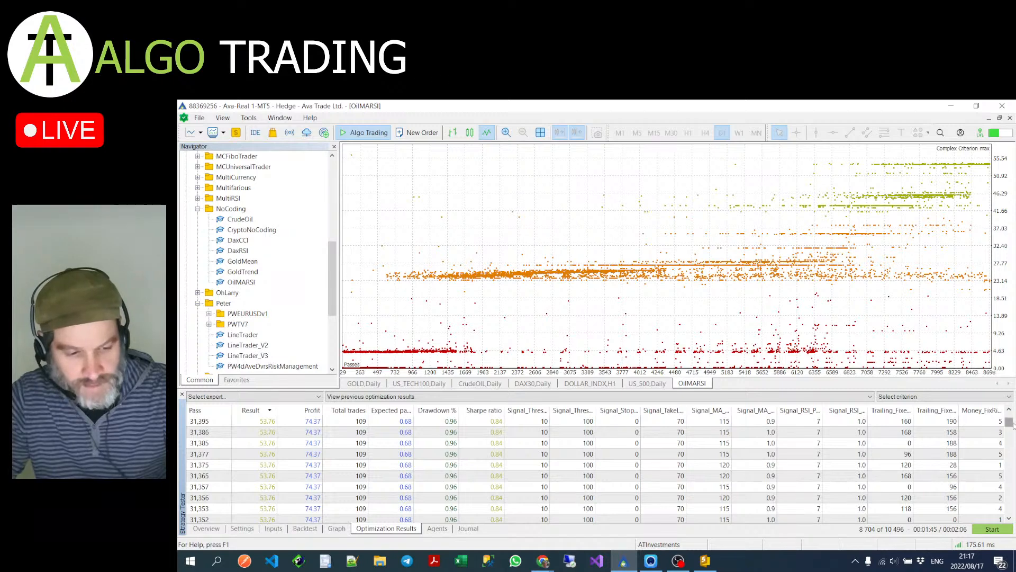
- Return to the best-ranked optimization pass and run it as a single backtest on CrudeOIL
left_click_drag(1013, 425, 1014, 395)
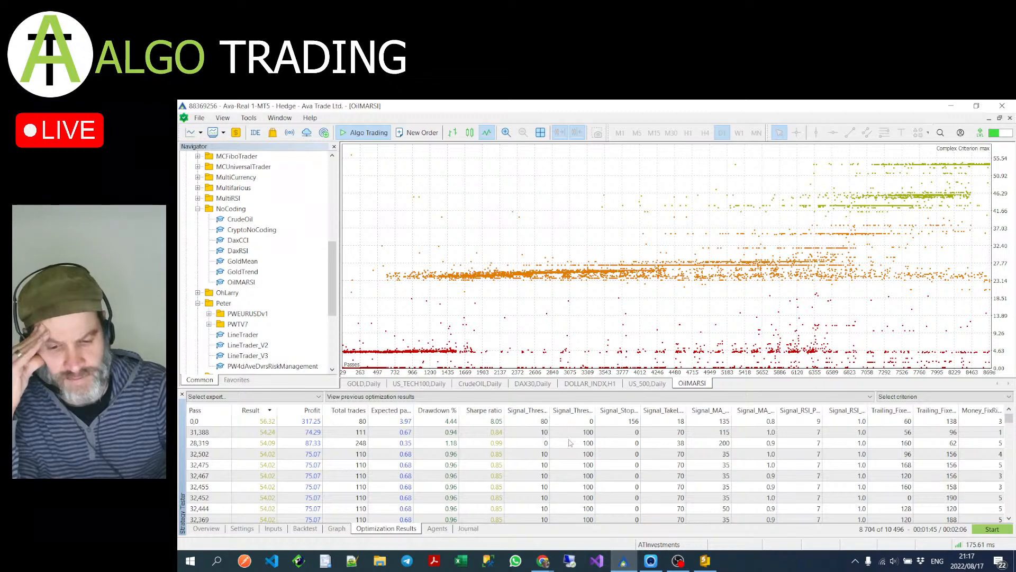
left_click(314, 424)
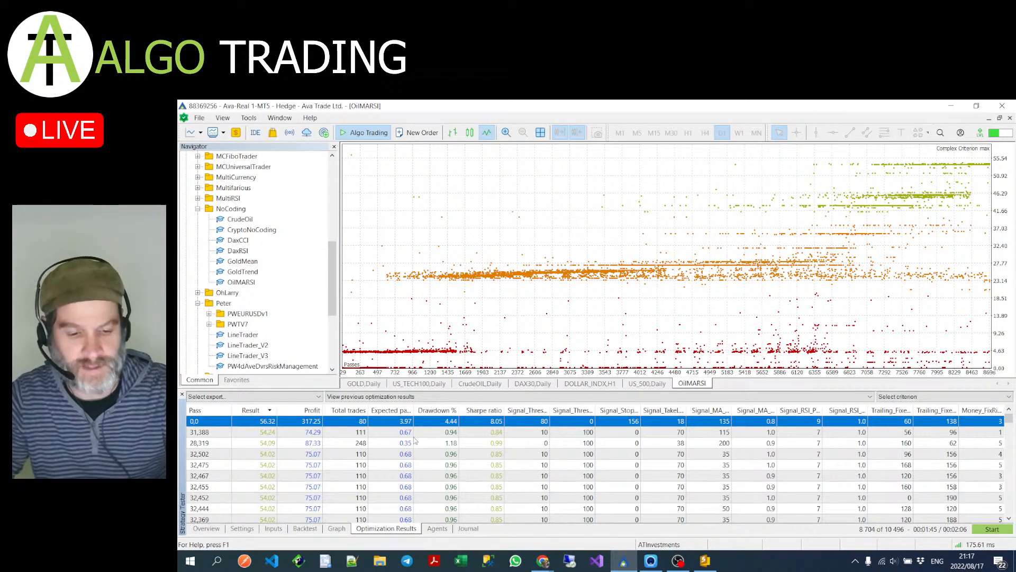
double_click(329, 421)
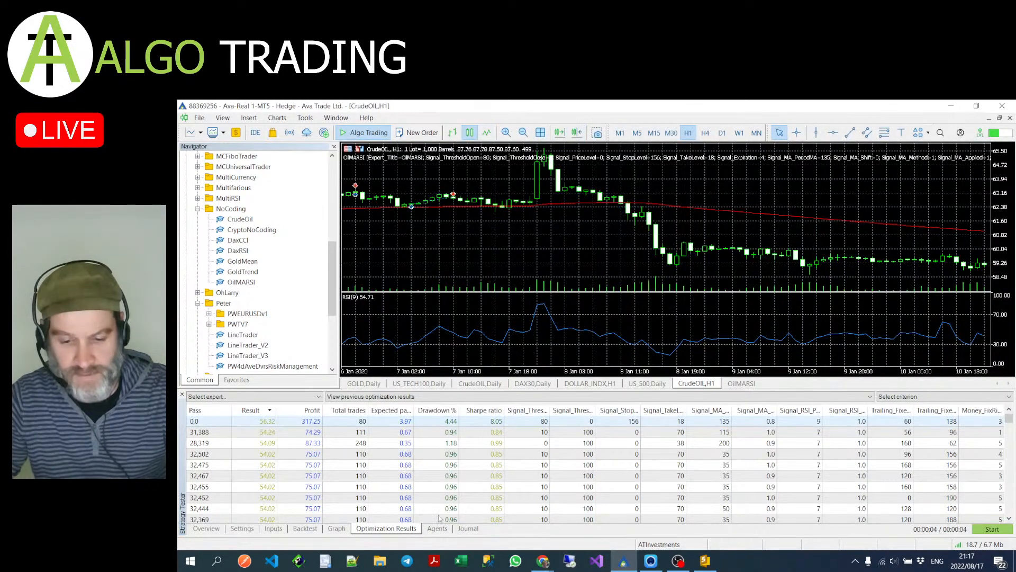
- Review the single test's backtest report, balance graph and input values
left_click(305, 528)
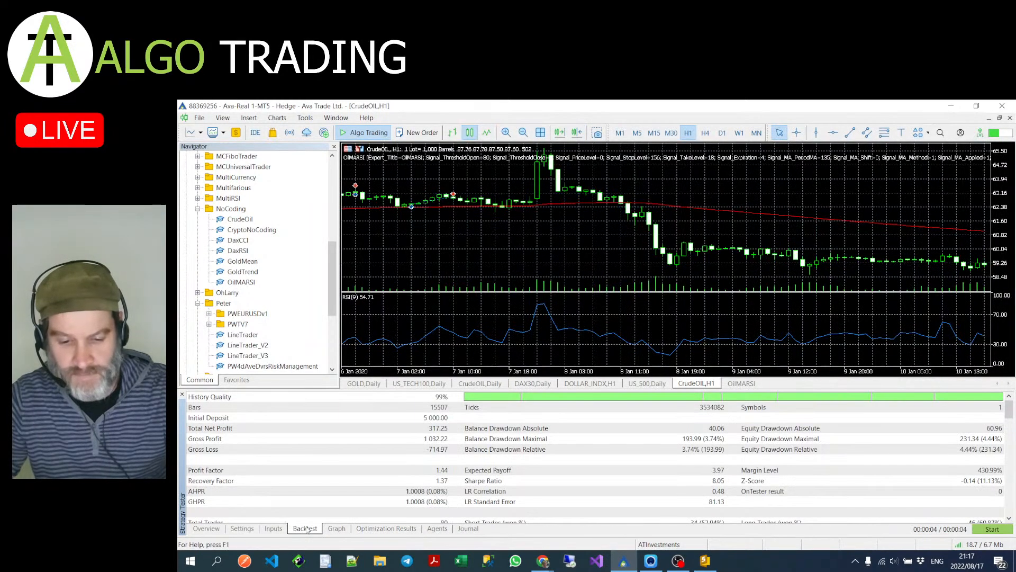
left_click(336, 529)
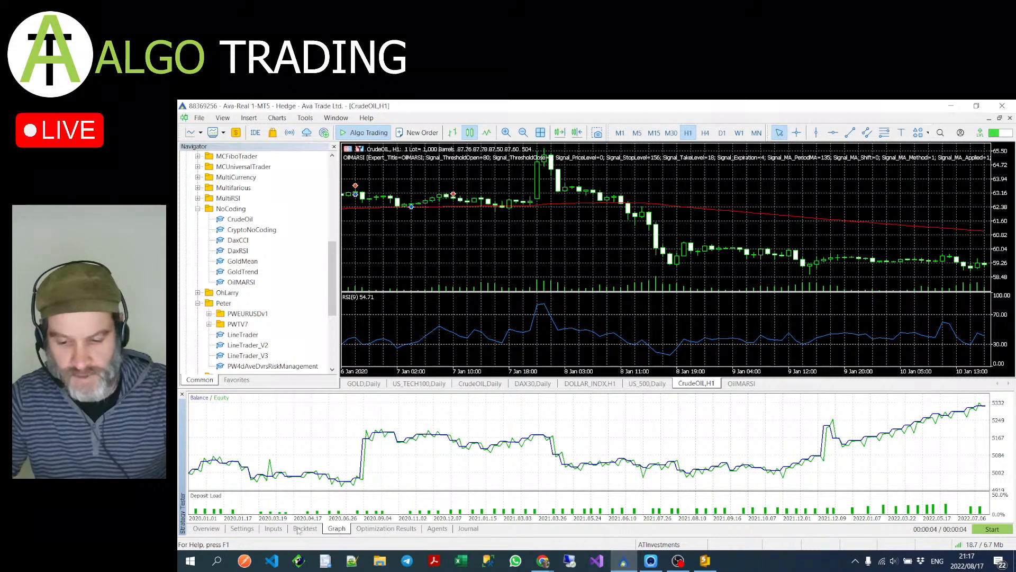
left_click(273, 529)
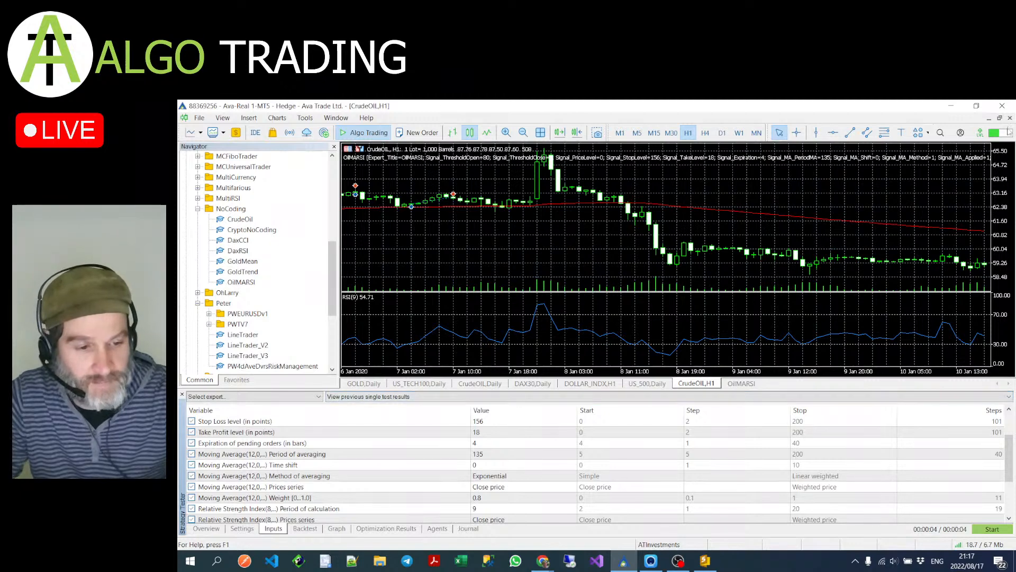
- Close the CrudeOIL H1 test chart and the OilMARSI optimization graph, and look through the test inputs down to the risk percentage
left_click(1009, 118)
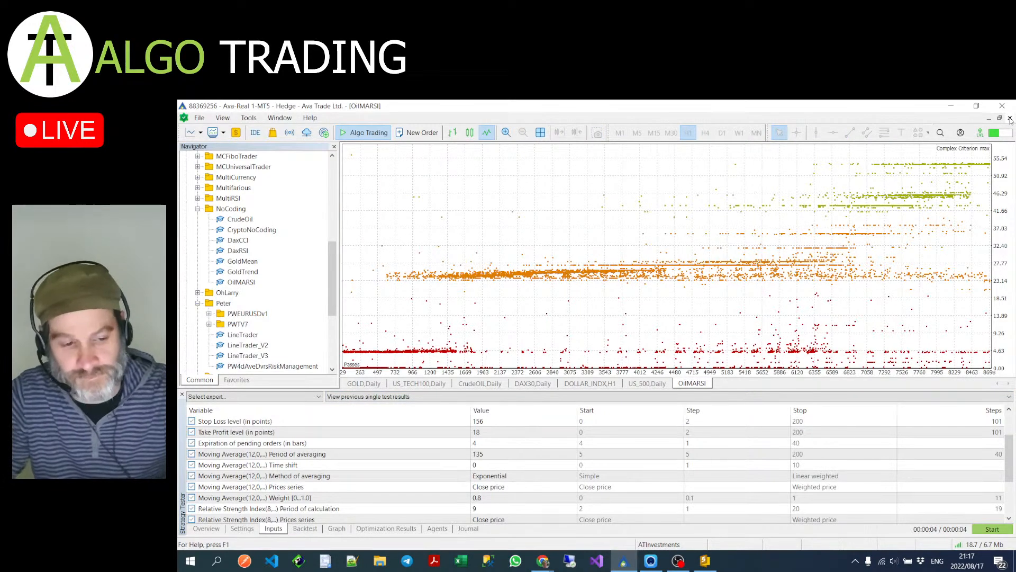
left_click(1009, 119)
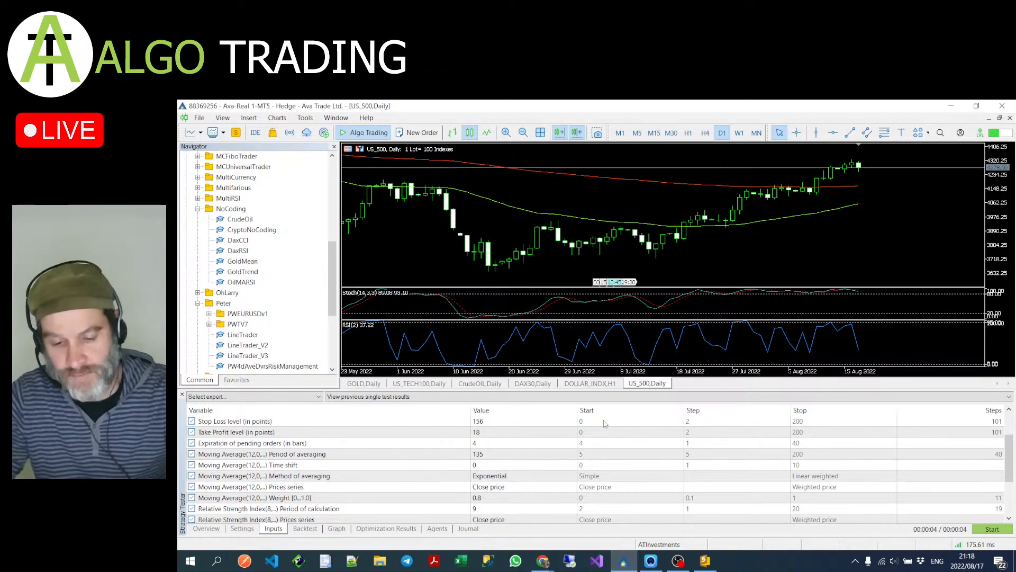
scroll(603, 426, "down", 2)
scroll(596, 435, "up", 3)
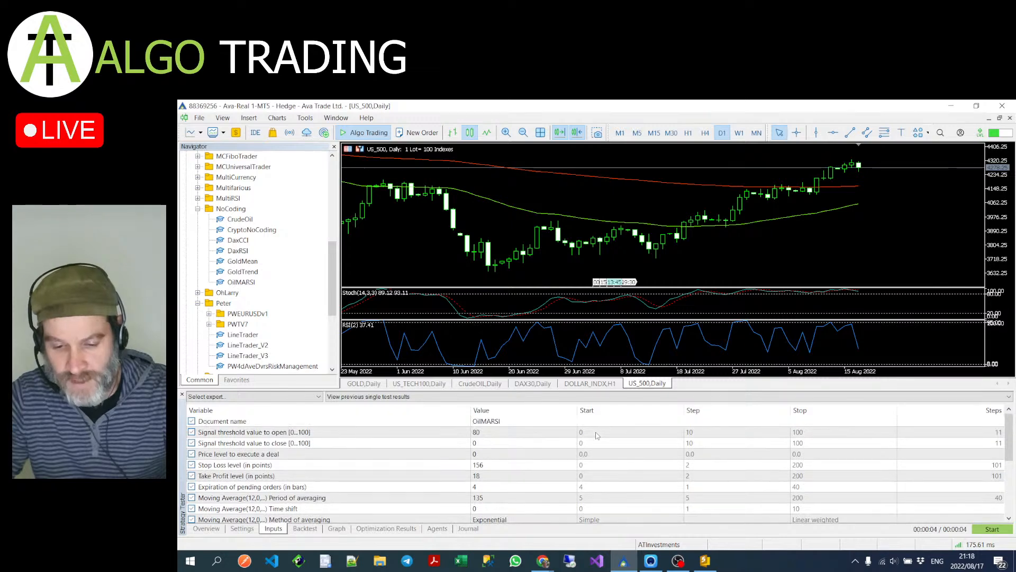
scroll(596, 435, "down", 3)
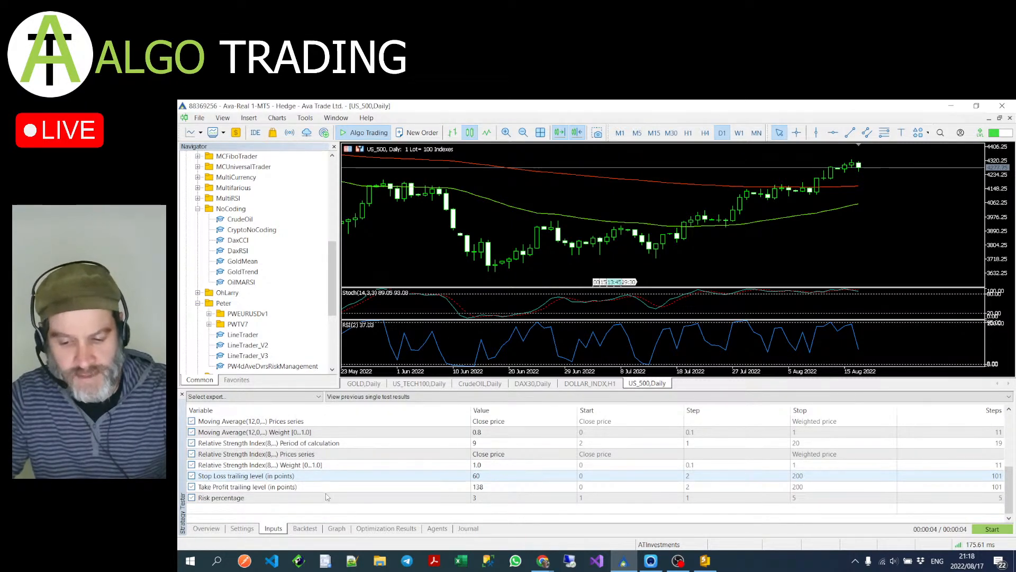
left_click(326, 497)
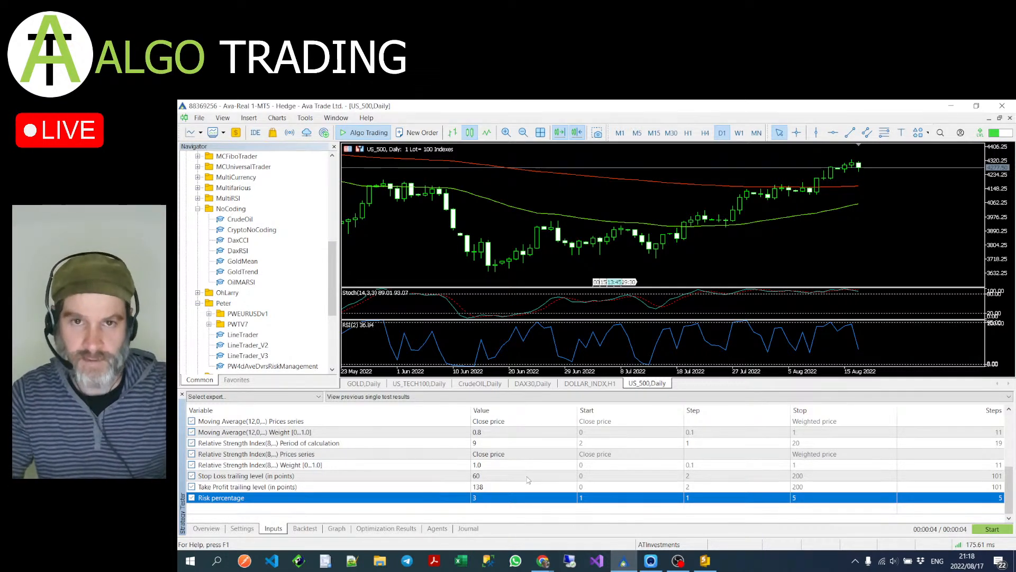
- Switch to the YouTube live chat window and read the viewer's questions about hedging EAs and spread in backtesting
mouse_move(543, 560)
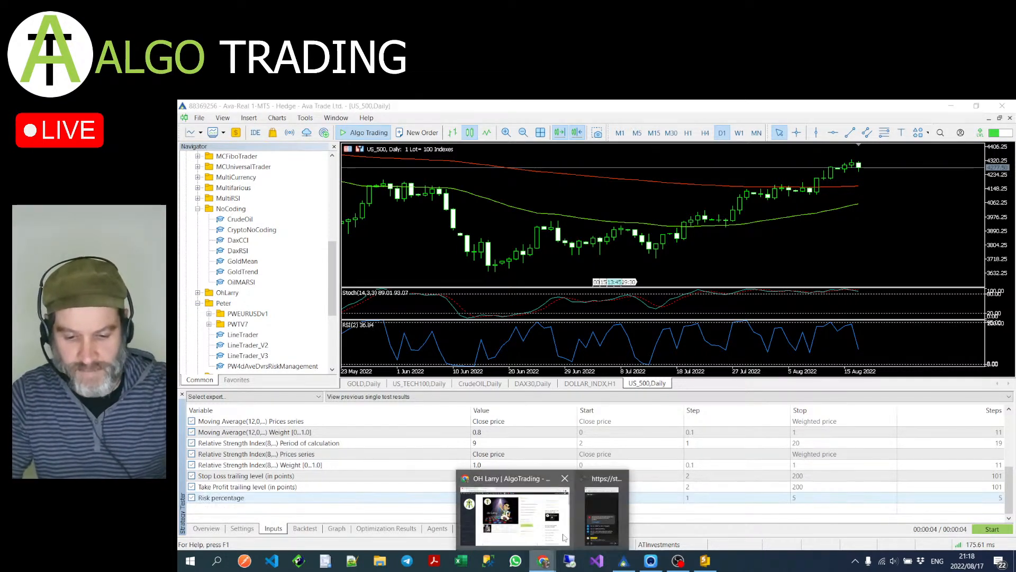
left_click(601, 509)
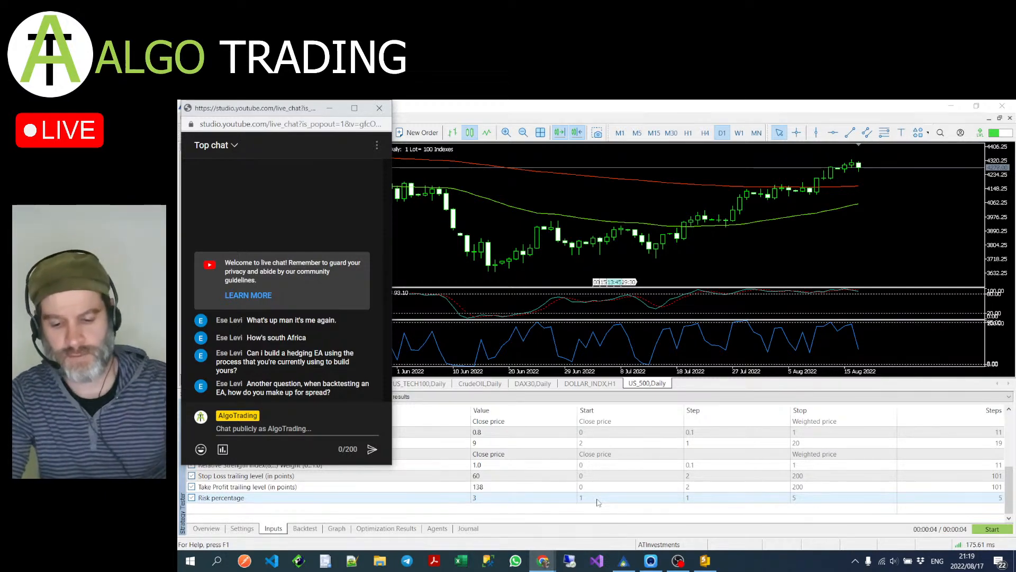
- List the backtest's deals, examine the swap entries of the trades from December 2021 and January 2022, and return to the inputs
left_click(305, 528)
left_click(305, 529)
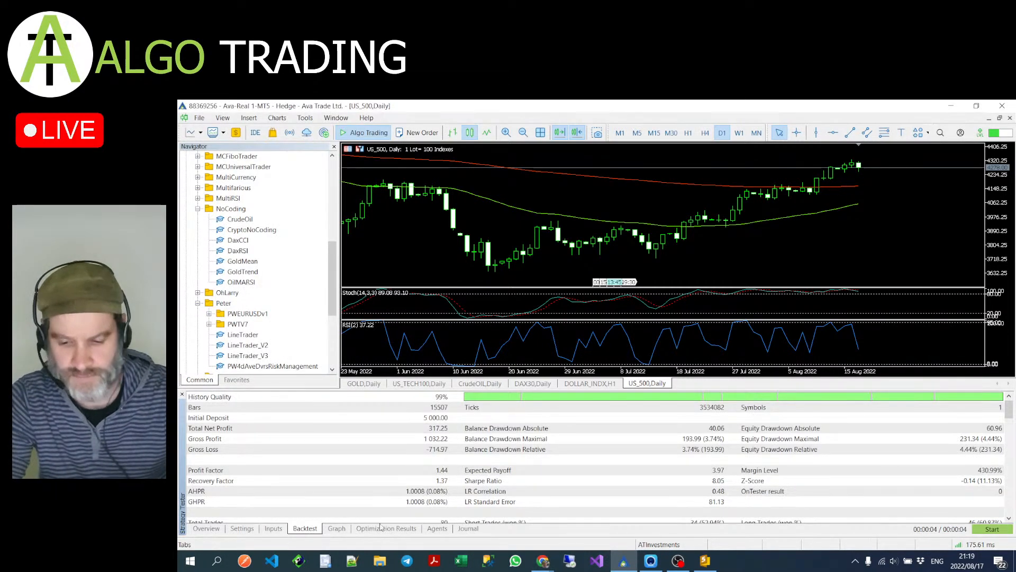
right_click(375, 464)
left_click(404, 392)
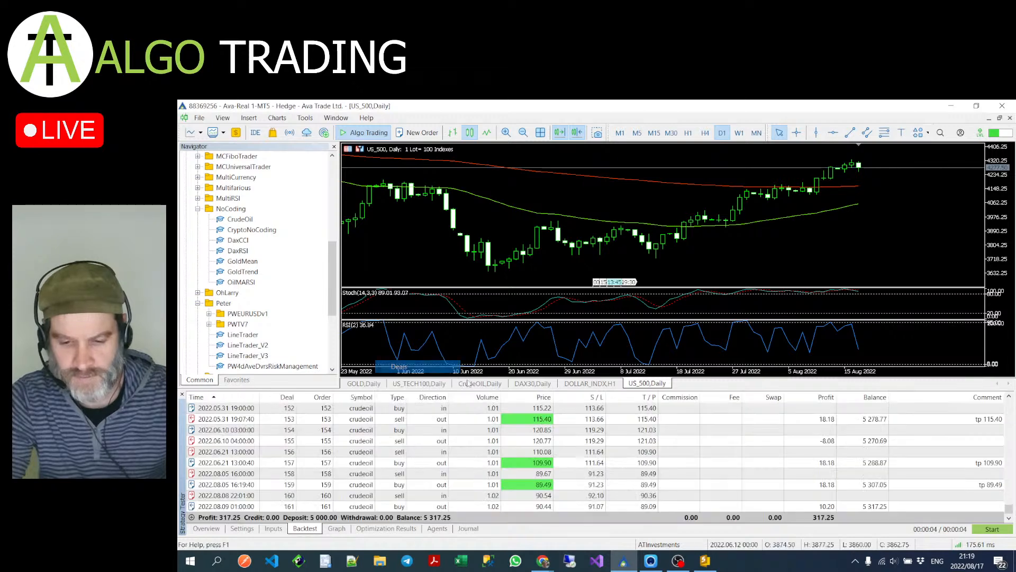
scroll(883, 491, "up", 5)
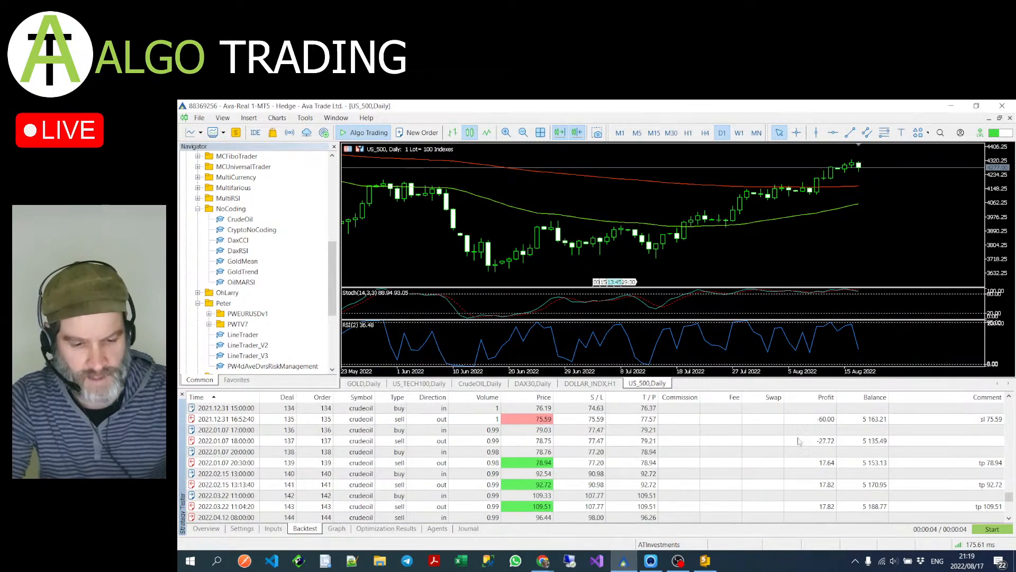
left_click(767, 408)
left_click(771, 432)
left_click(772, 464)
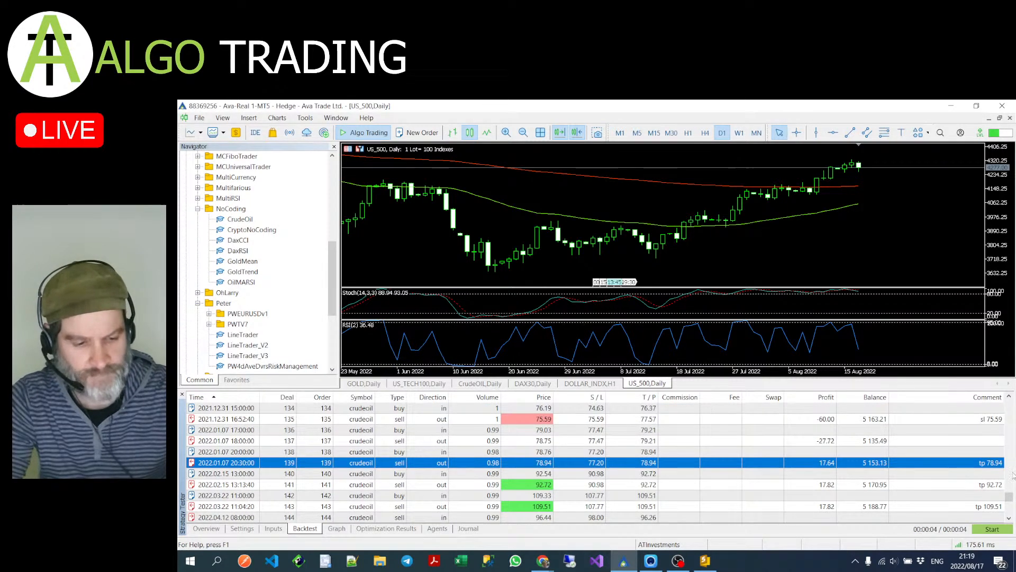
mouse_move(1009, 496)
left_mouse_down()
mouse_move(1012, 397)
mouse_move(1010, 514)
left_mouse_up()
left_click(275, 528)
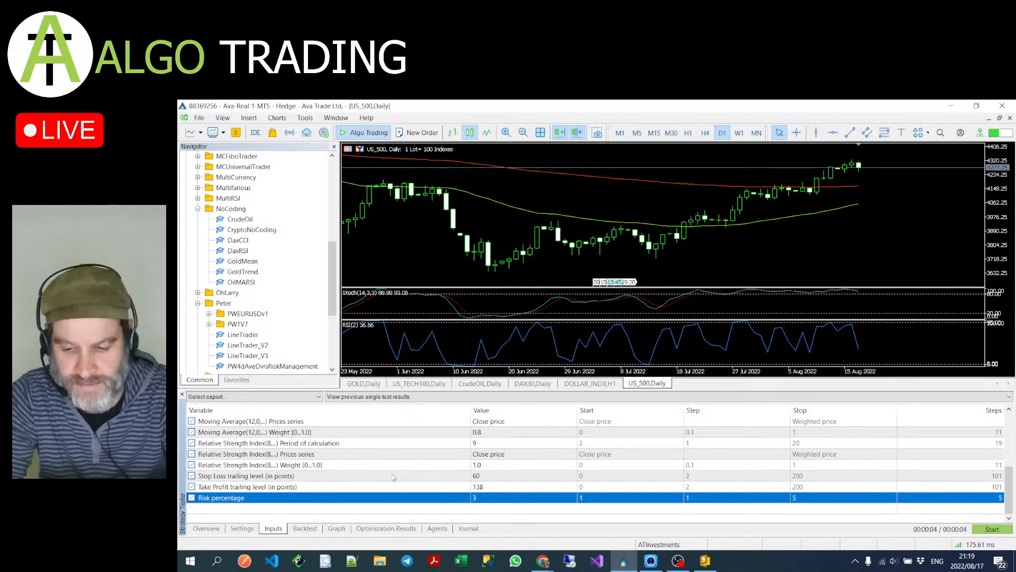
- Read the viewer's follow-up about two simultaneous positions in the live chat, and return to the Strategy Tester inputs
left_click(540, 563)
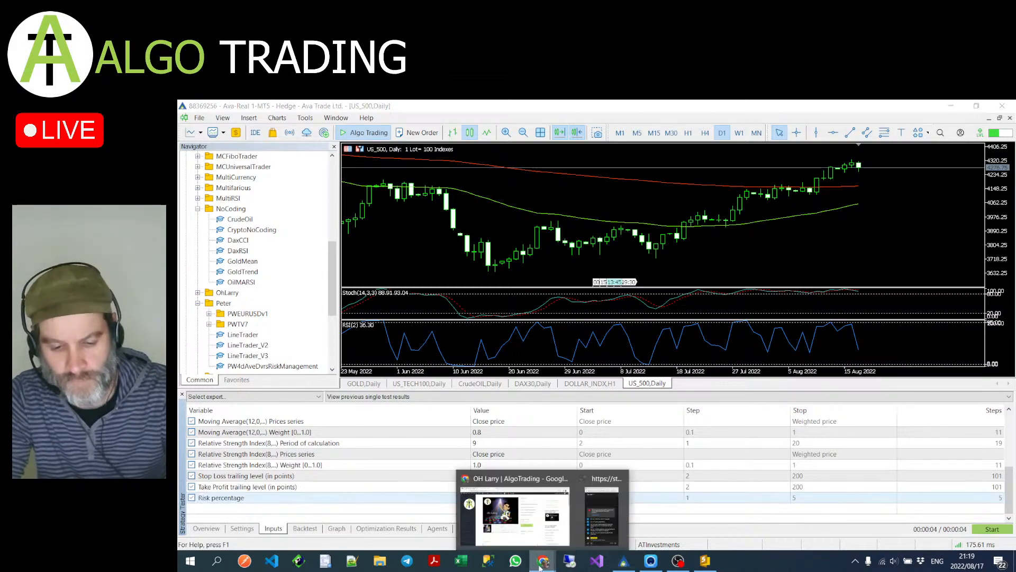
left_click(603, 512)
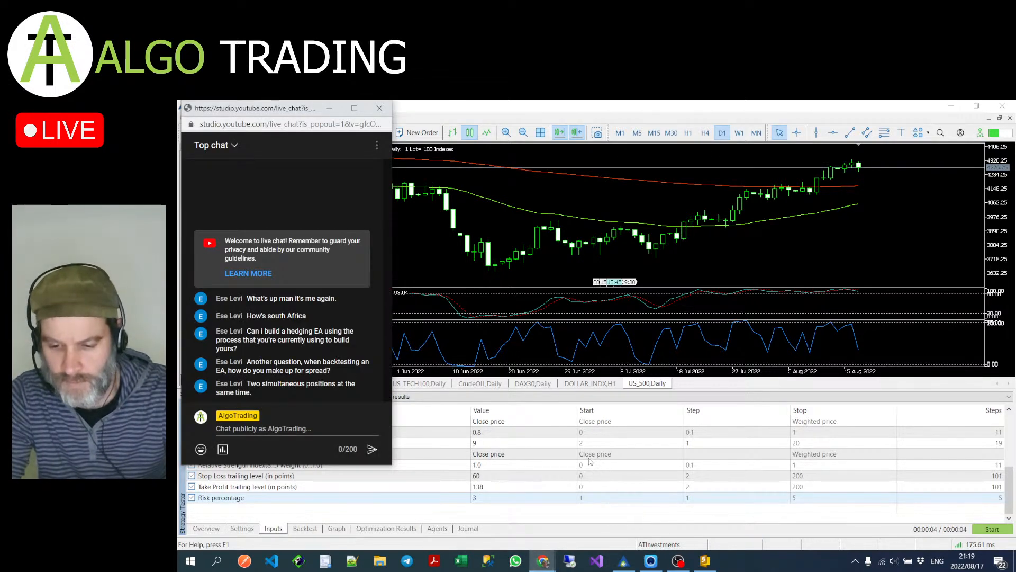
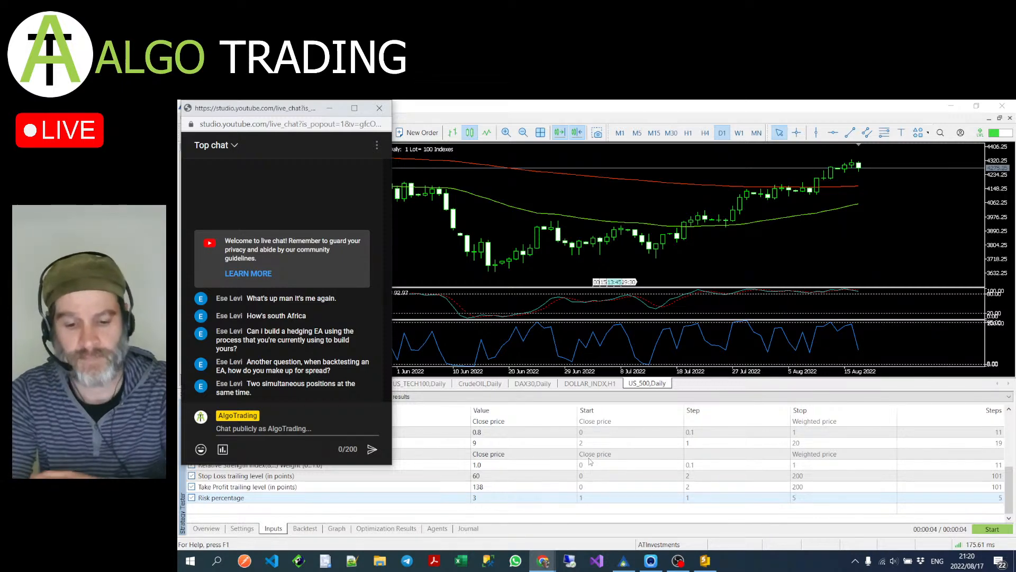
left_click(554, 511)
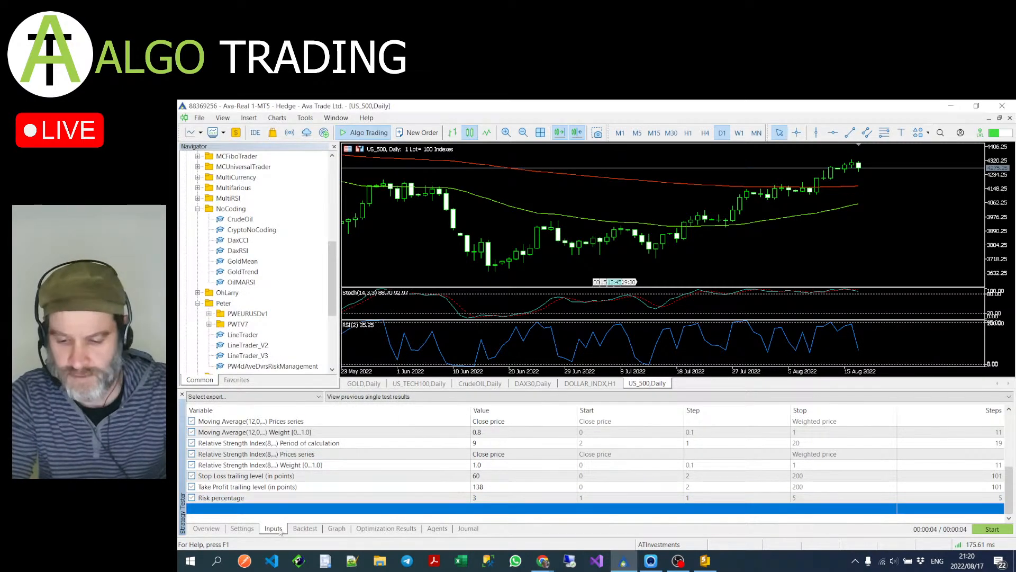
- Set the OilMARSI test timeframe on CrudeOIL to M1 and start a single backtest
left_click(249, 528)
left_click(462, 416)
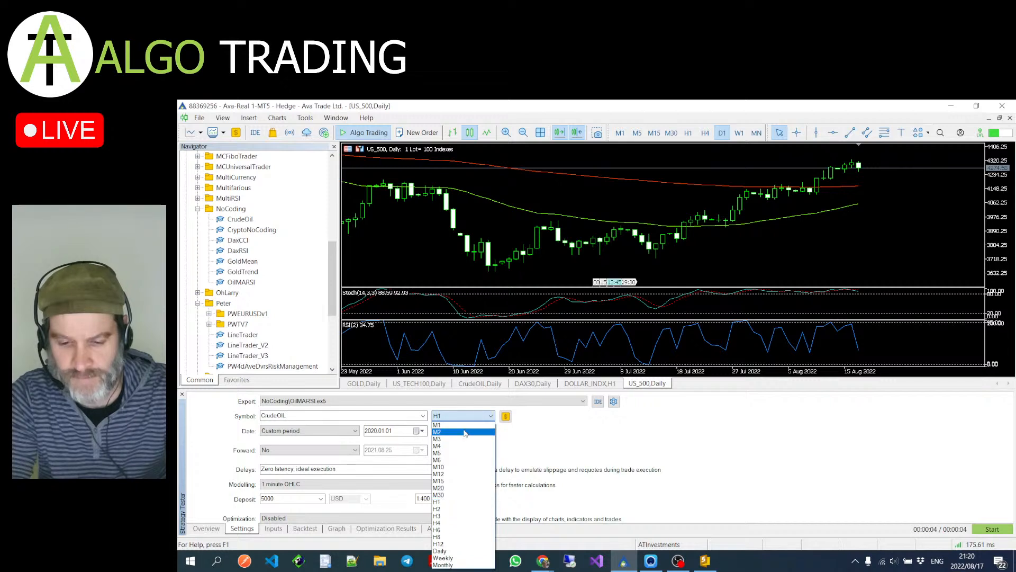
left_click(460, 425)
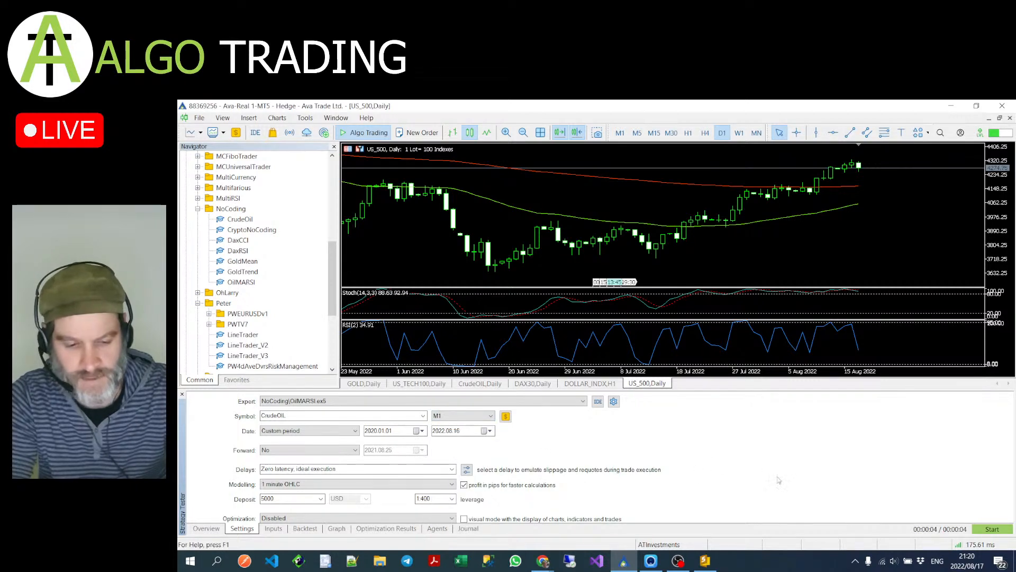
left_click(993, 529)
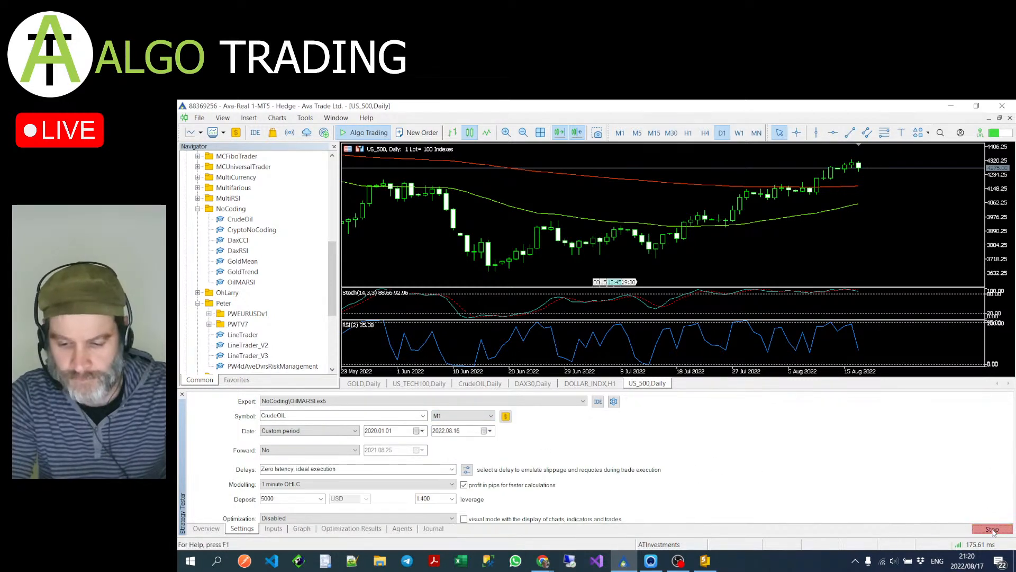
- Set the optimization to Fast genetic based algorithm, check the M1 balance graph and inputs, and start the optimization
left_click(446, 518)
left_click(403, 534)
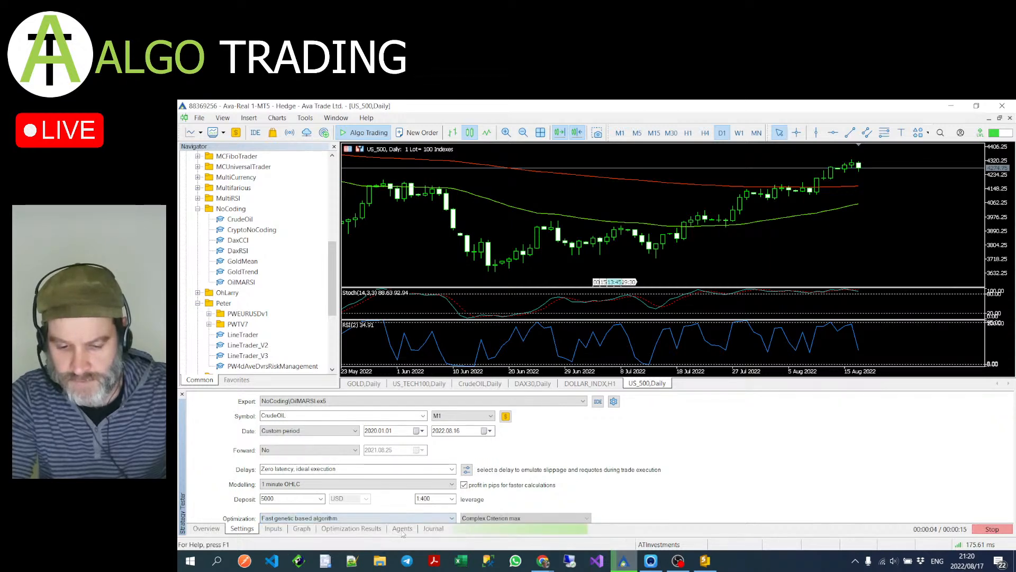
left_click(306, 530)
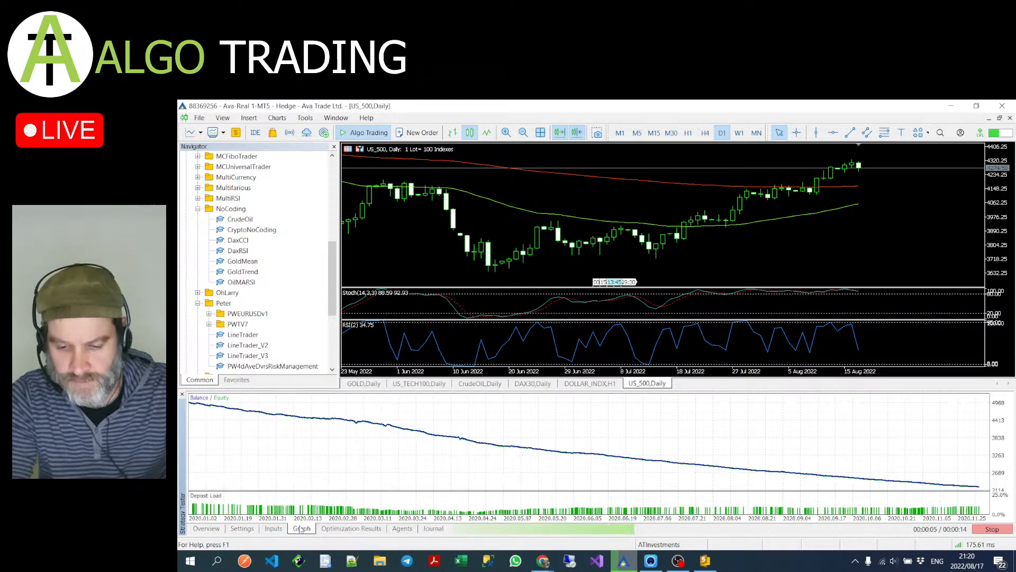
left_click(263, 529)
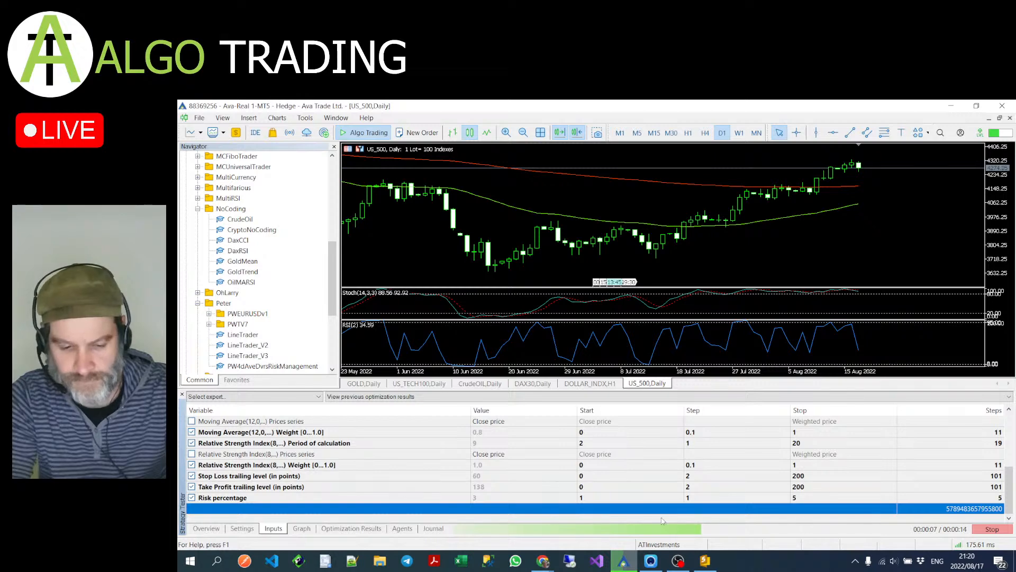
left_click(243, 528)
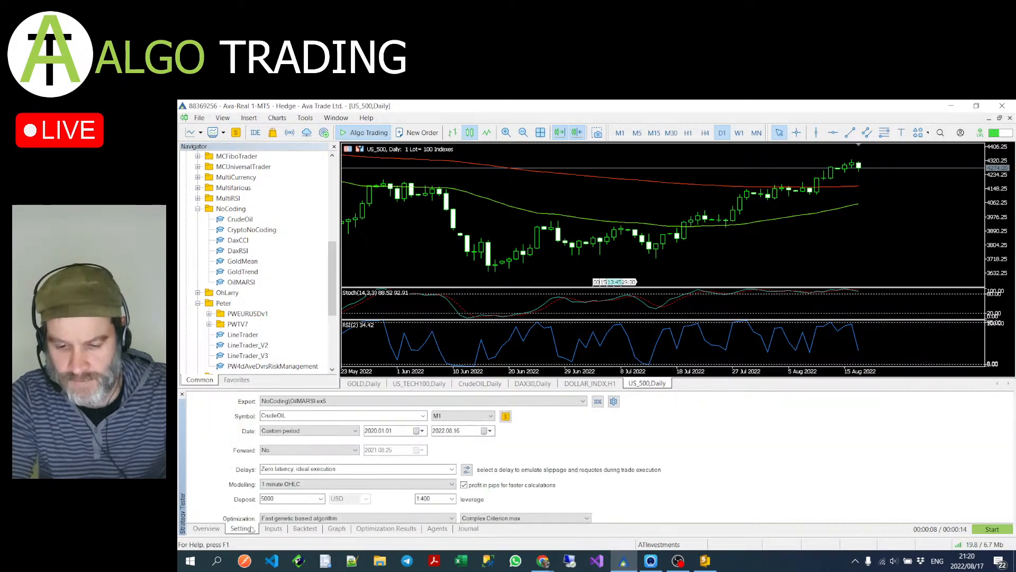
left_click(983, 529)
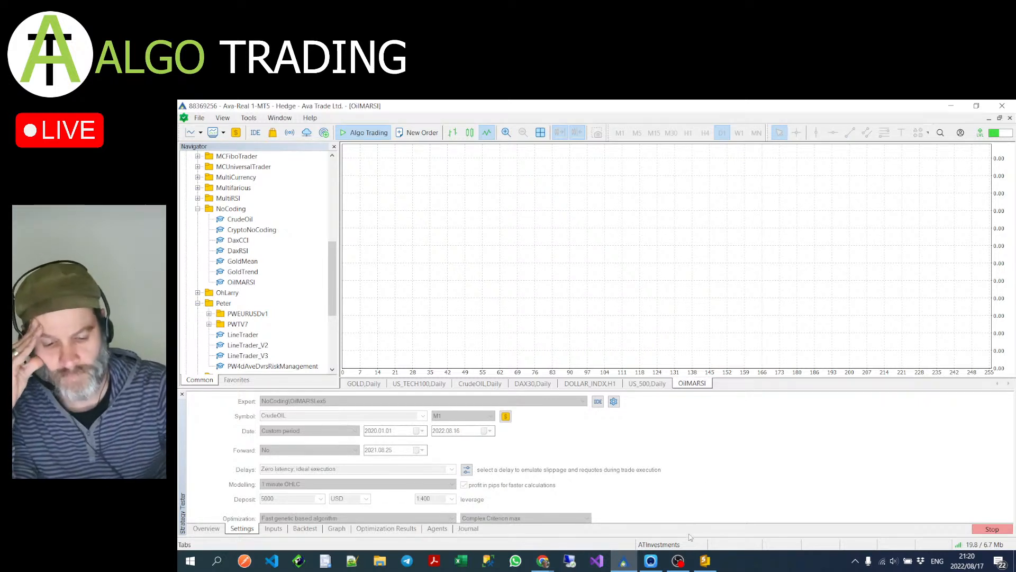
- Check the YouTube live chat for new messages while the optimization runs, and return to the Strategy Tester
mouse_move(543, 560)
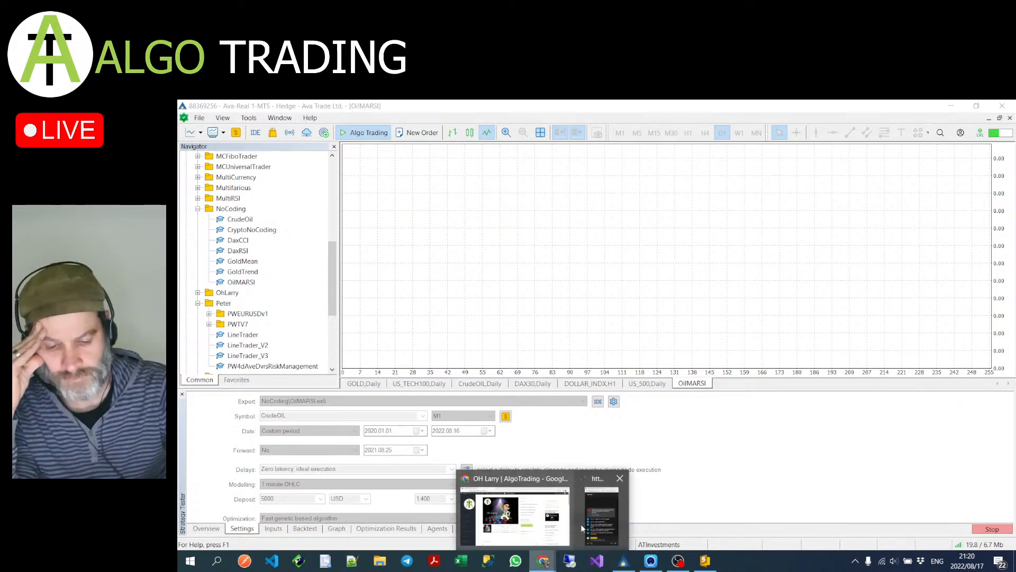
left_click(582, 528)
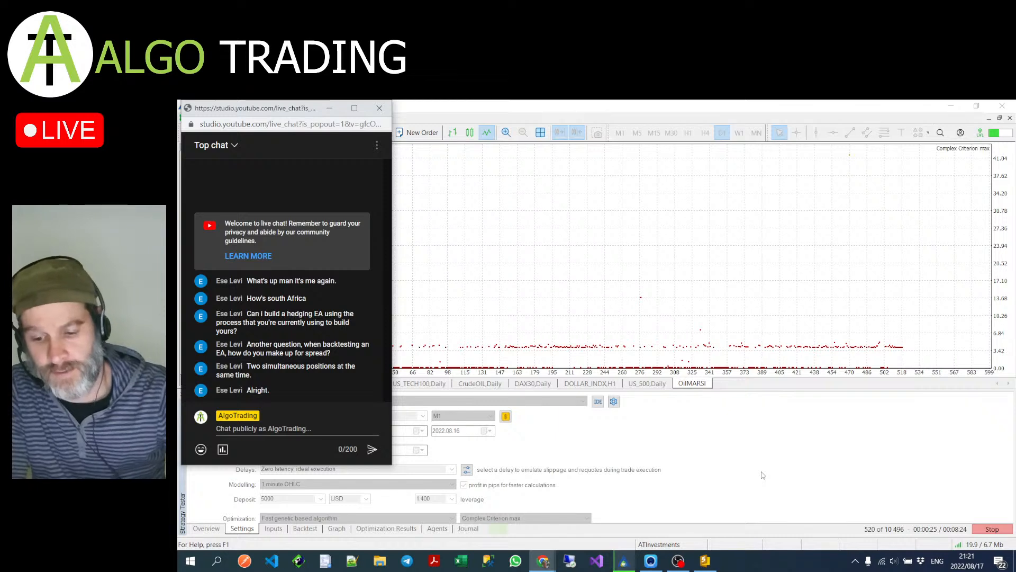
left_click(714, 503)
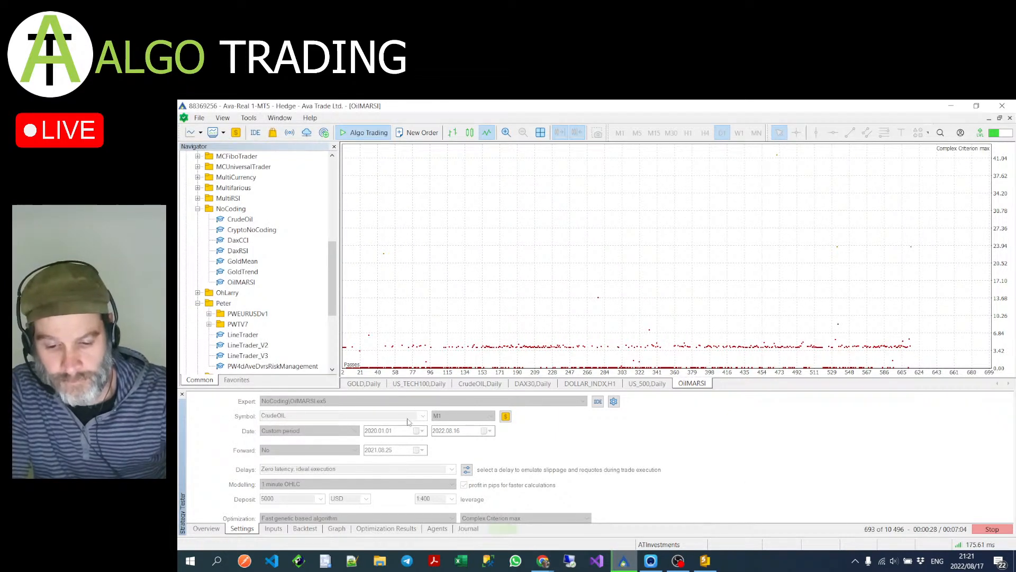
- Examine the incoming M1 optimization results and glance at the testing agents
left_click(363, 529)
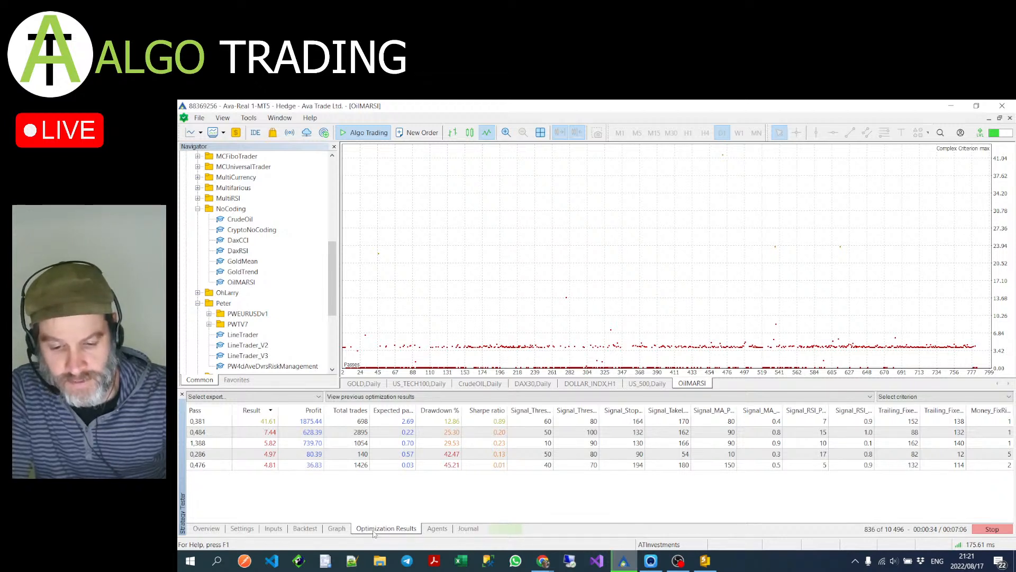
left_click(437, 528)
left_click(406, 529)
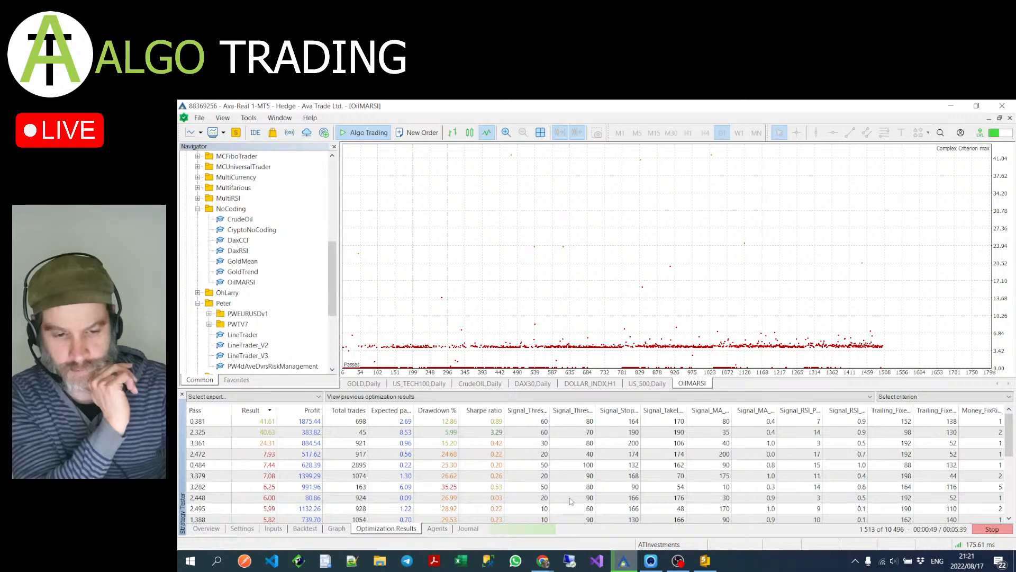
- Glance at the testing agents and refresh the M1 optimization results list while the optimization runs
left_click(443, 529)
left_click(401, 528)
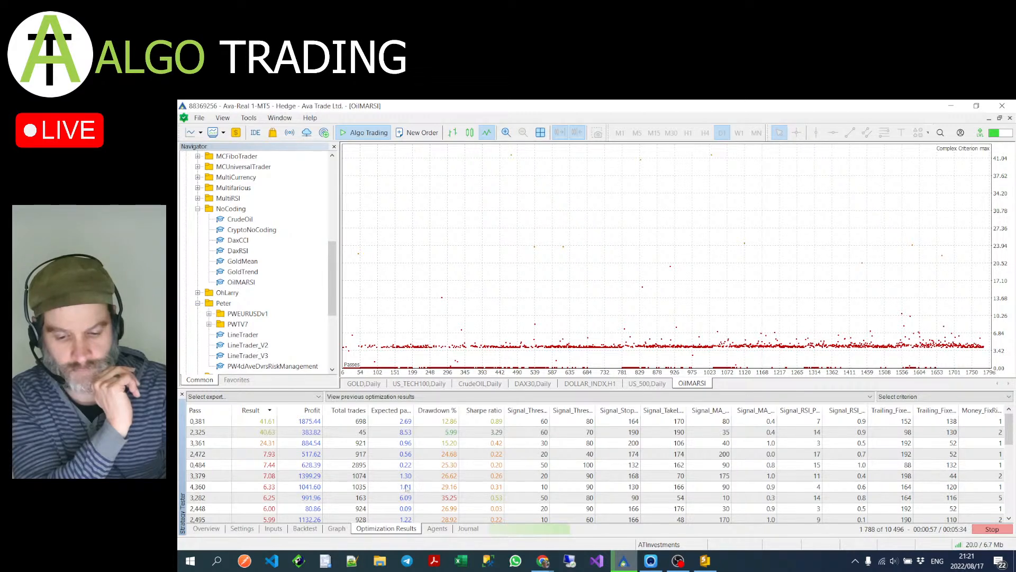
left_click(430, 528)
left_click(414, 528)
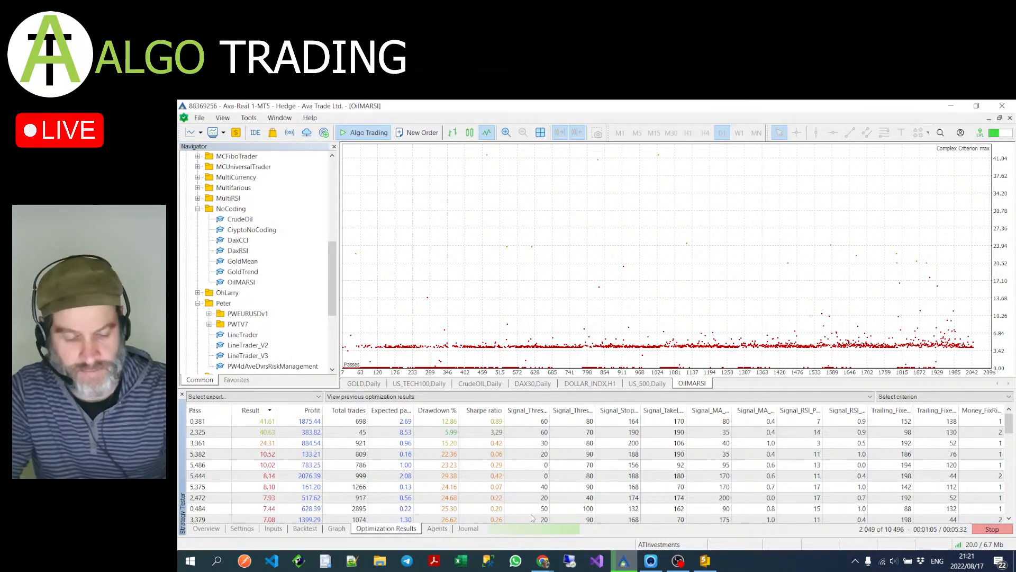
- Switch to the OH Larry product page in Chrome, highlight the Larry Conners Double 7 strategy in its description, and return to the Strategy Tester
mouse_move(542, 561)
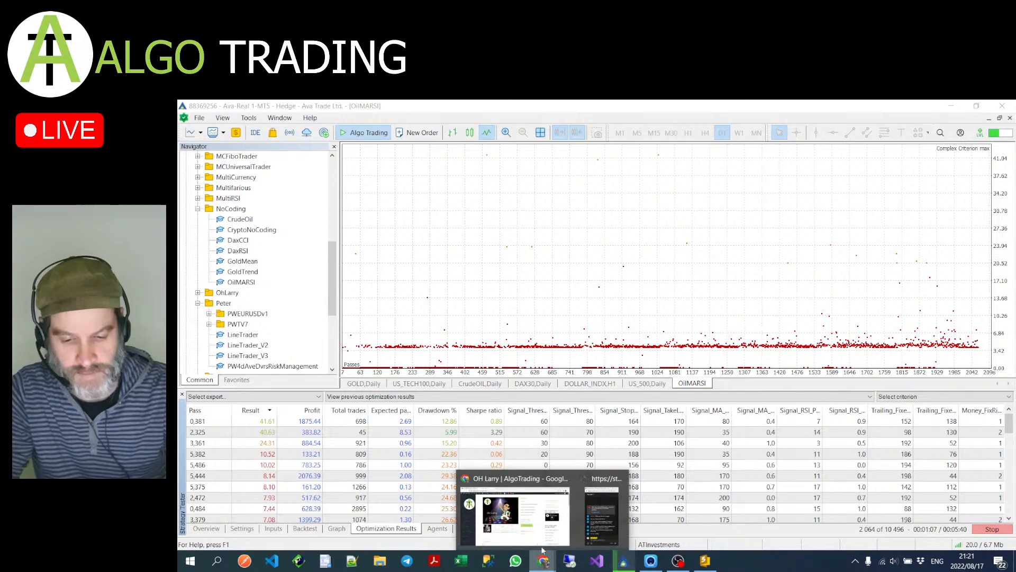
left_click(539, 528)
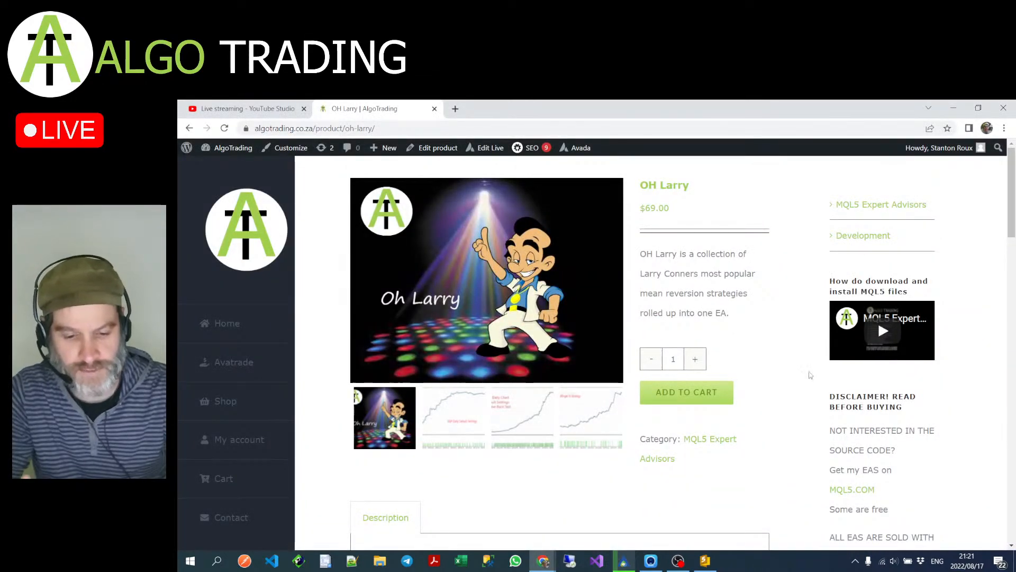
scroll(810, 374, "down", 6)
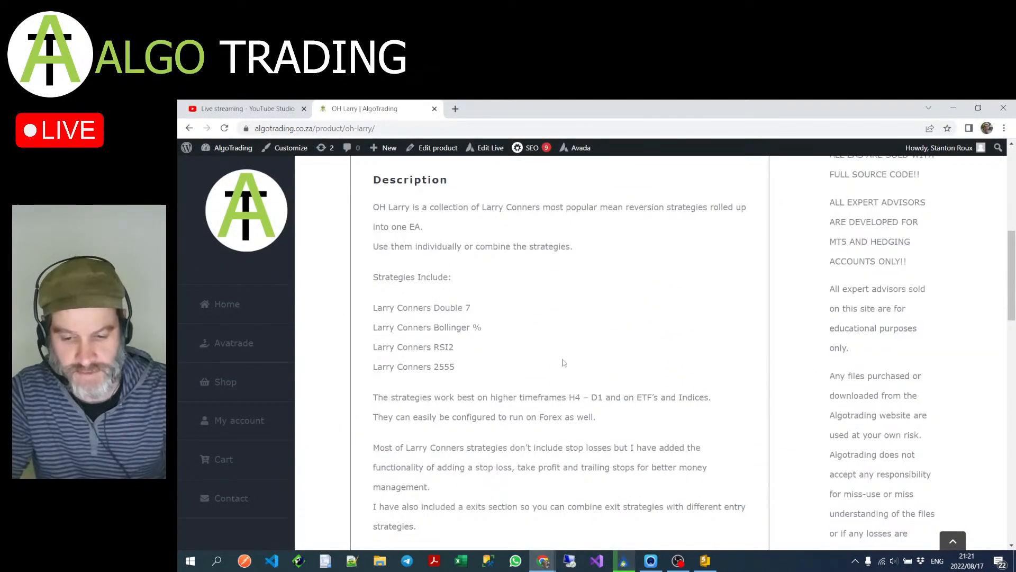
left_click_drag(474, 309, 365, 318)
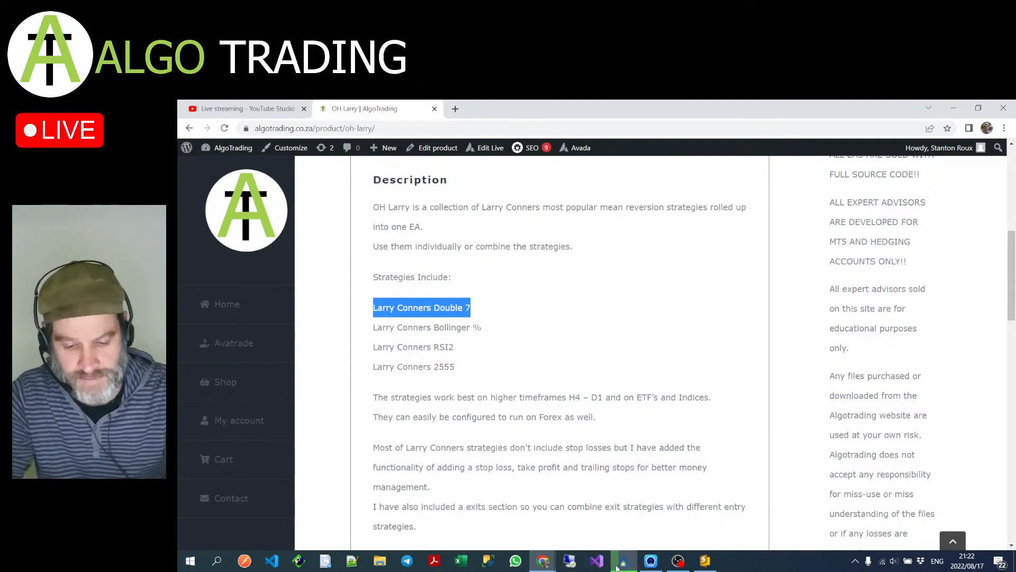
mouse_move(623, 562)
left_click(633, 527)
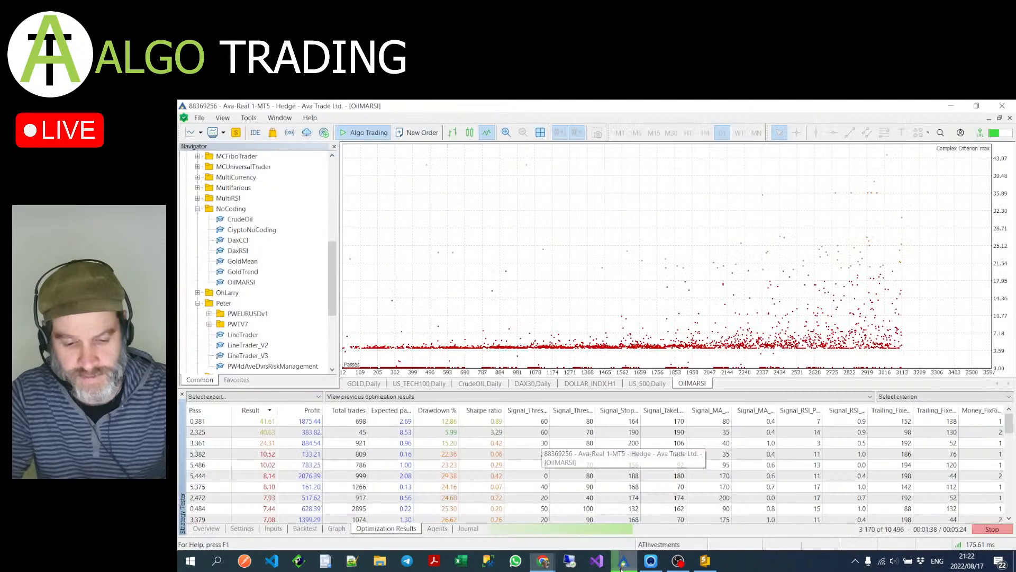
- Check the MQL5 Cloud agents' progress and refresh the optimization results sorted by result
left_click(434, 530)
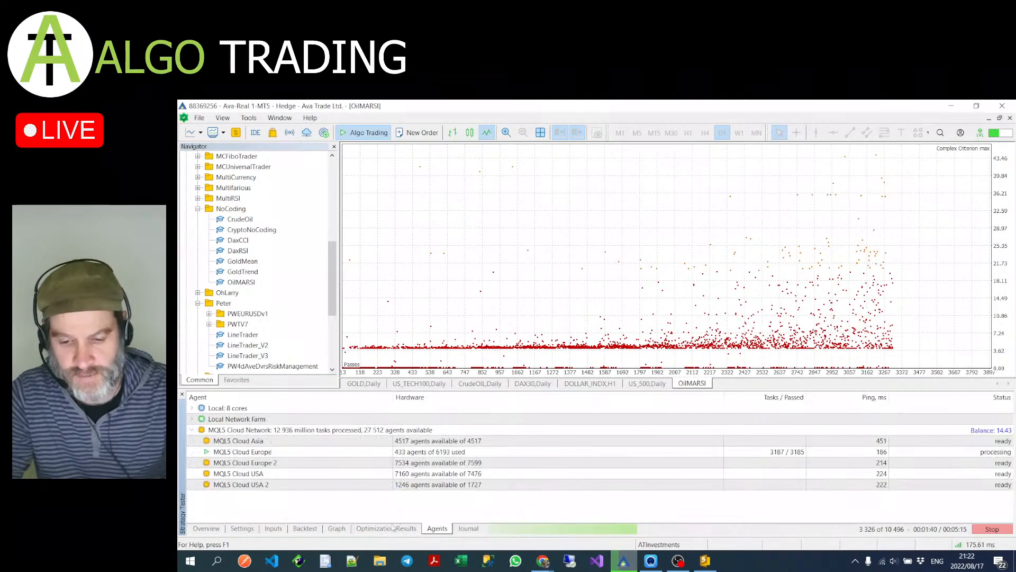
left_click(390, 529)
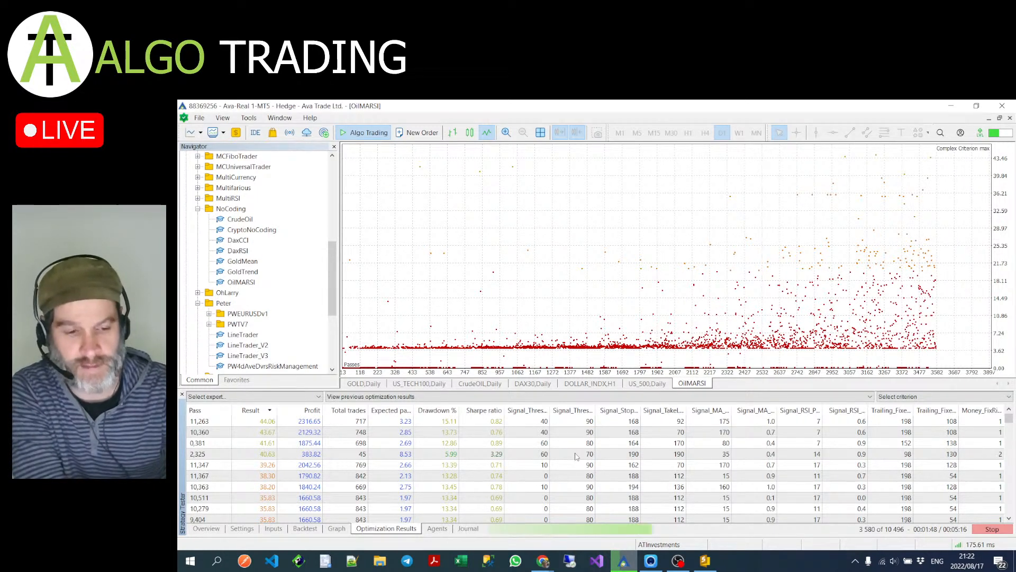
left_click(439, 529)
left_click(388, 528)
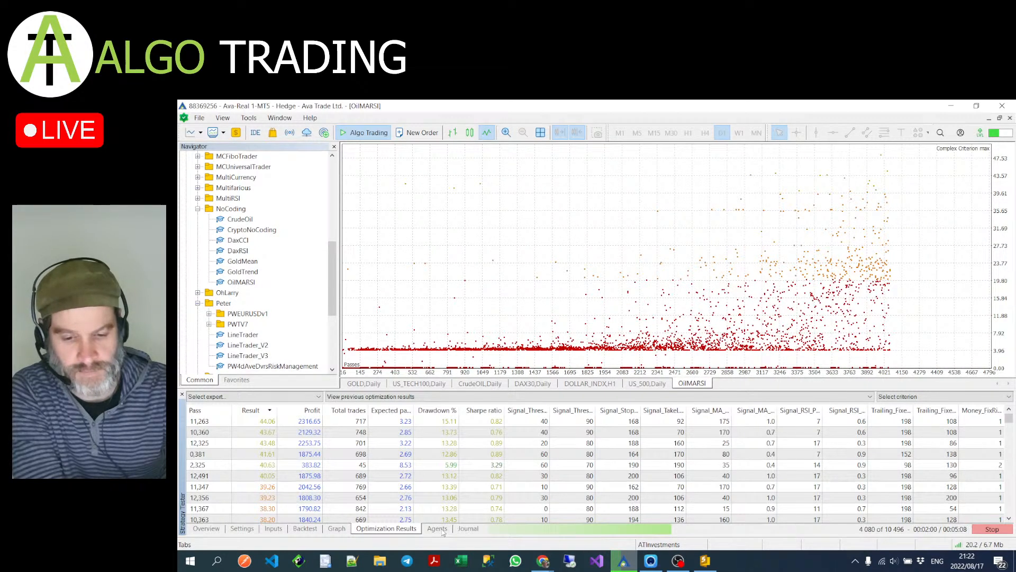
left_click(437, 528)
left_click(386, 528)
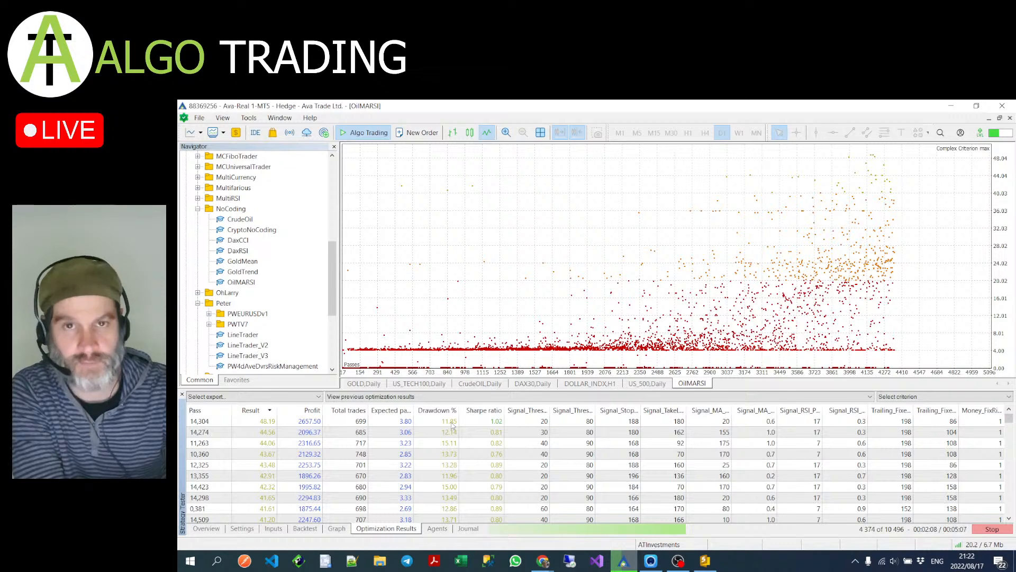
- Compare the Sharpe ratios of the top optimization passes, and refresh the results list
left_click(499, 423)
left_click(499, 422)
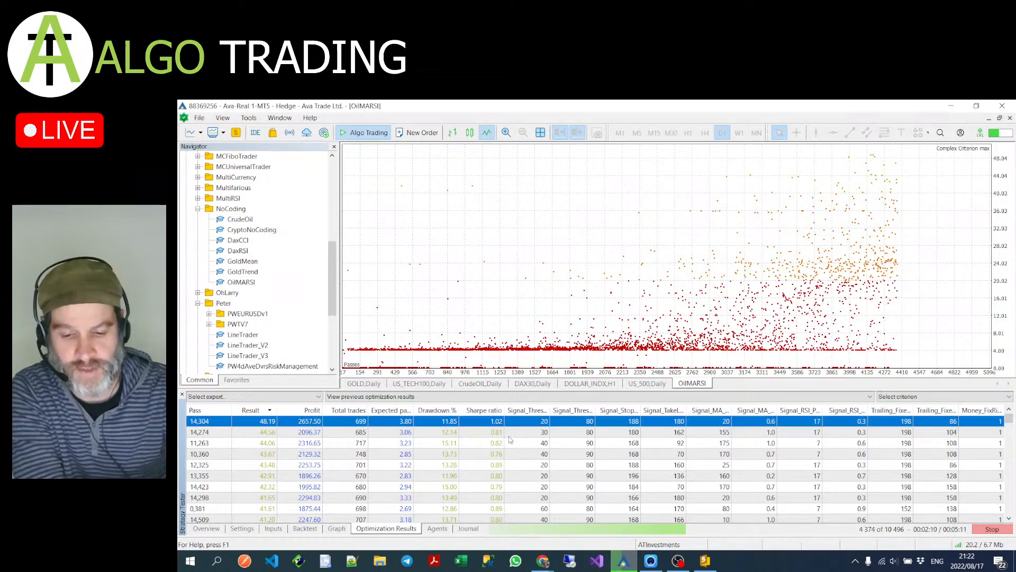
left_click(499, 444)
left_click(504, 497)
left_click(503, 453)
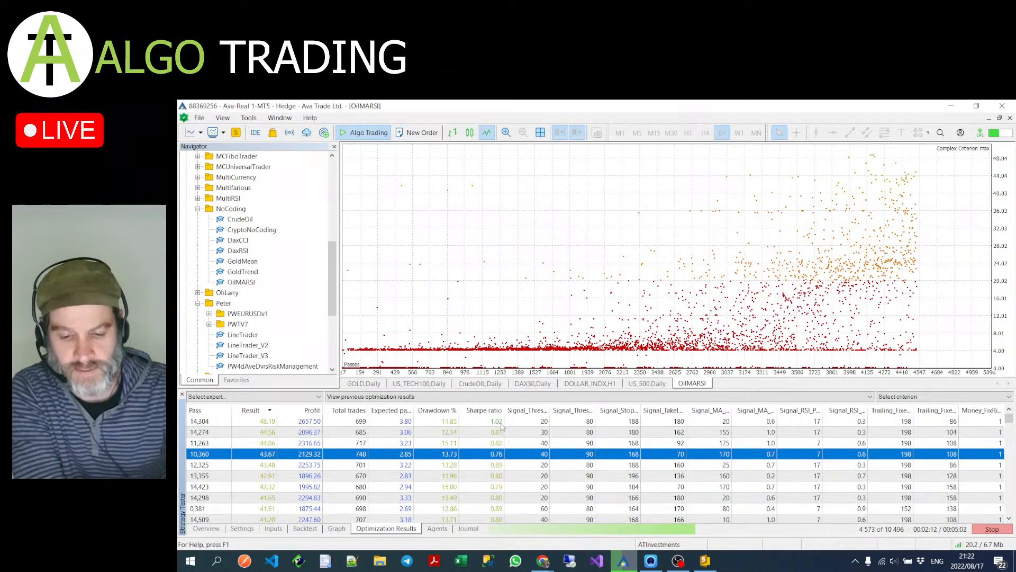
left_click(499, 423)
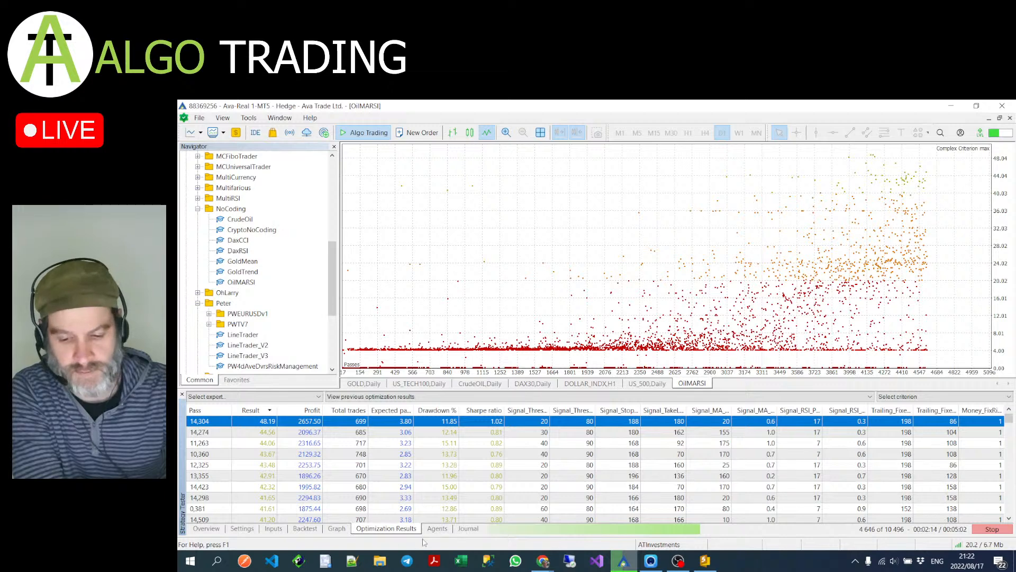
left_click(435, 525)
left_click(408, 527)
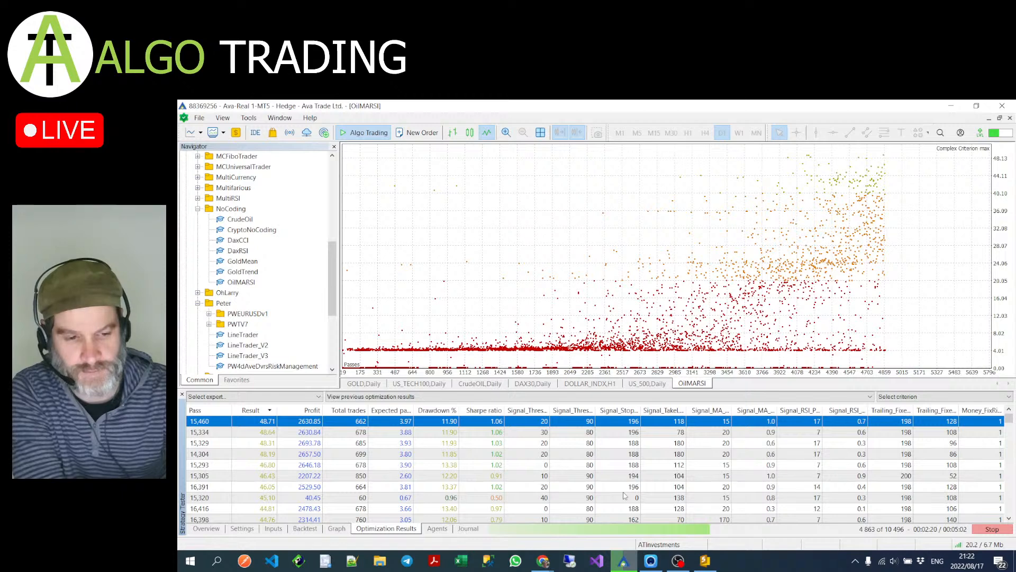
- Read the YouTube live chat, return to the Strategy Tester, and check the agents and updated optimization results
left_click(543, 560)
left_click(602, 511)
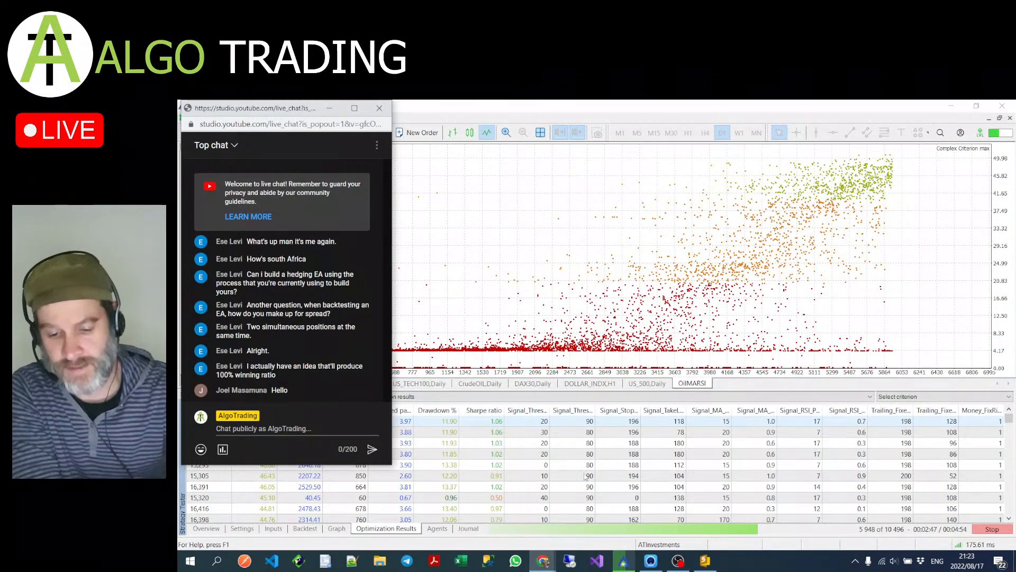
left_click(506, 479)
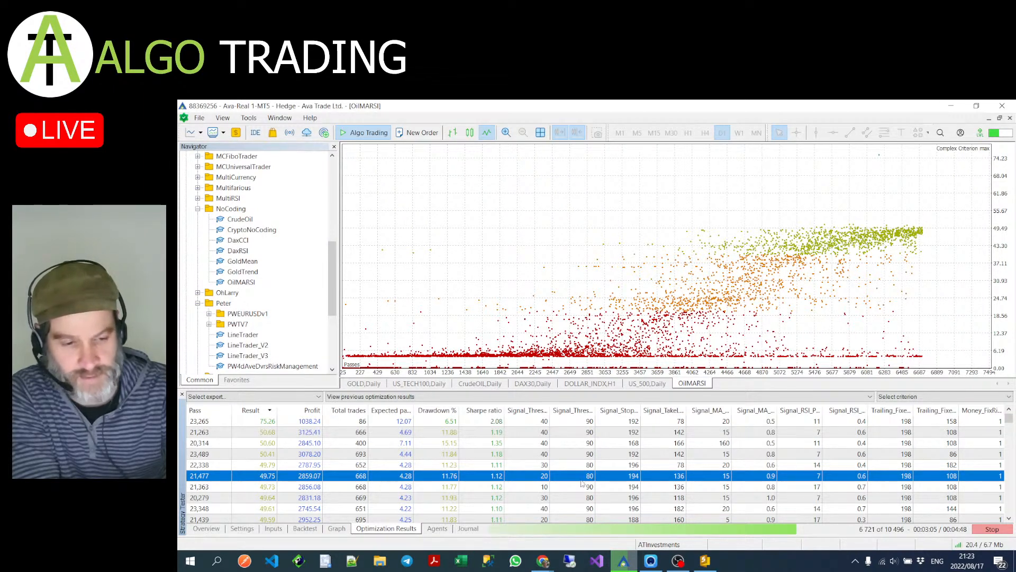
left_click(439, 529)
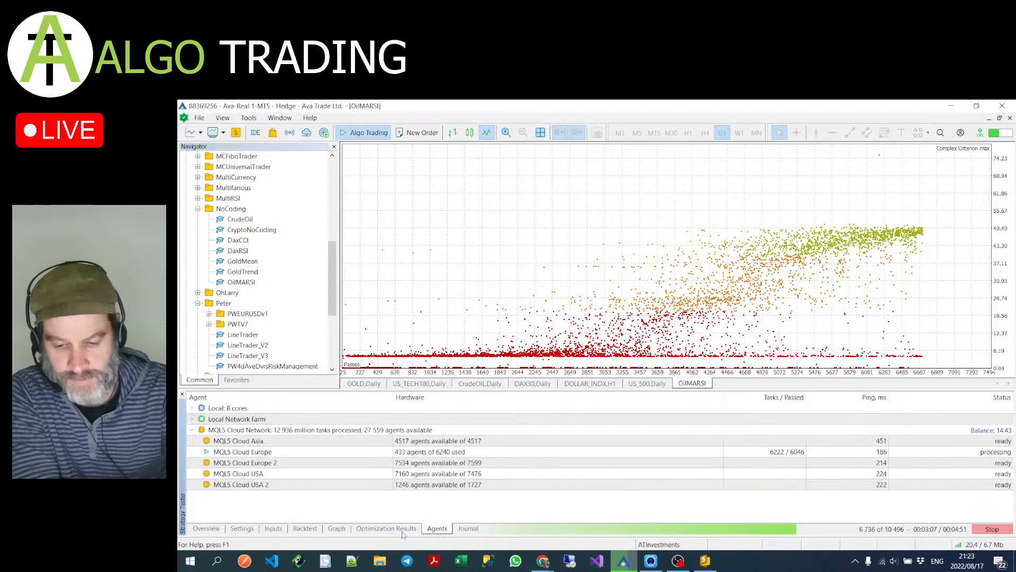
left_click(403, 529)
- Reopen the live chat to read the new viewer messages, and return to the optimization results
left_click(542, 560)
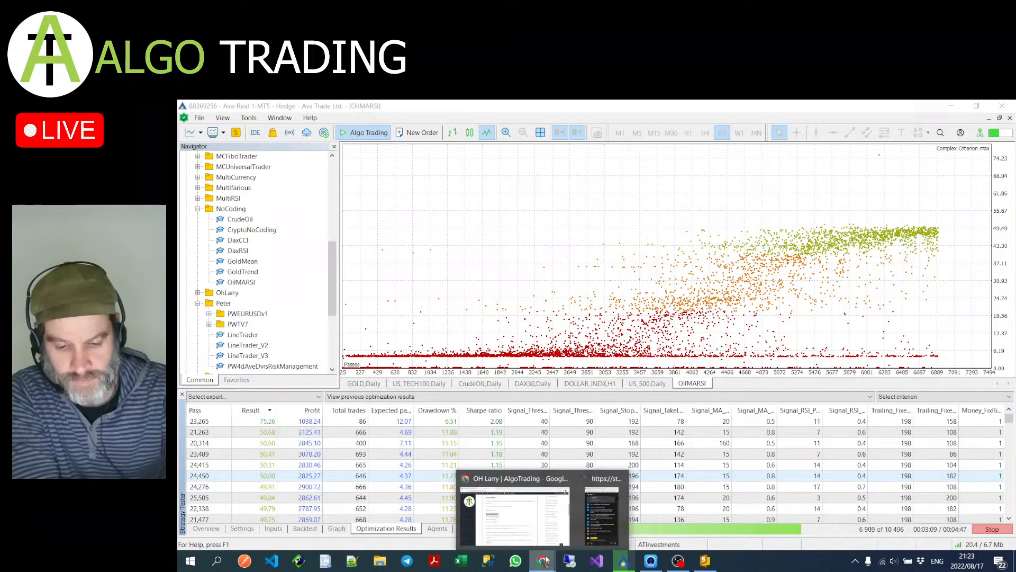
left_click(602, 513)
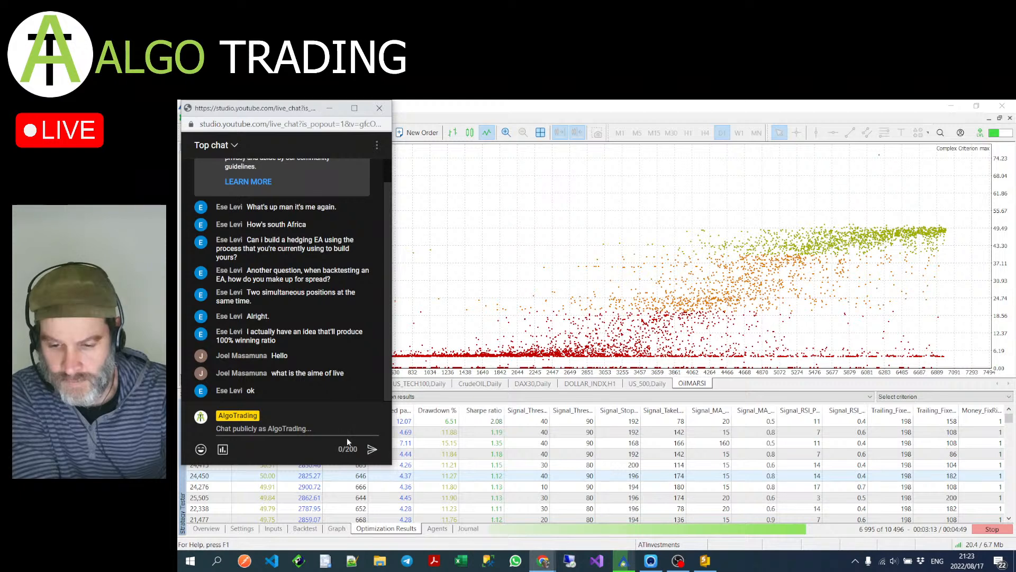
left_click(336, 426)
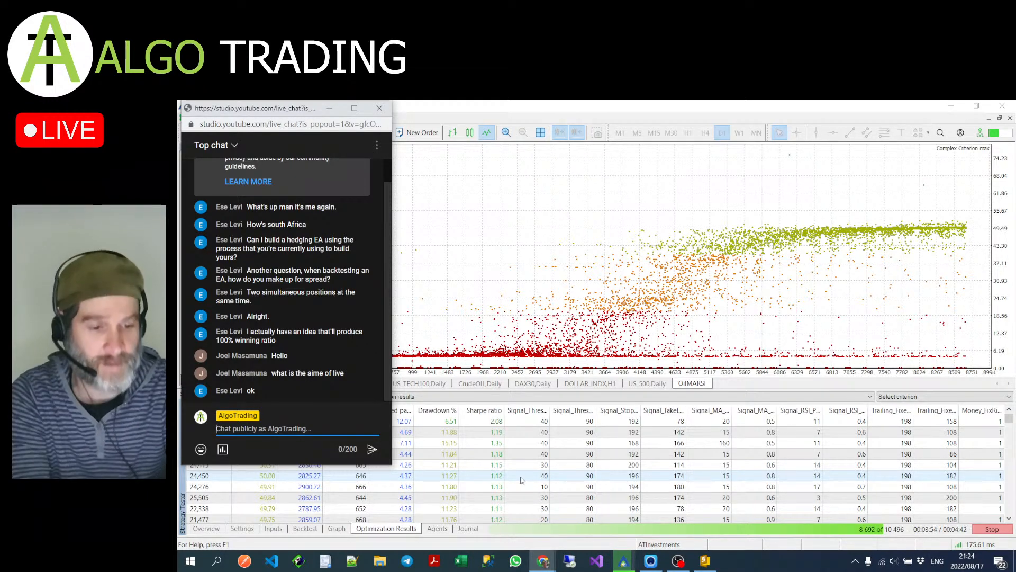
left_click(397, 496)
- Check the agents' status and update the results list as the optimization finishes
left_click(439, 528)
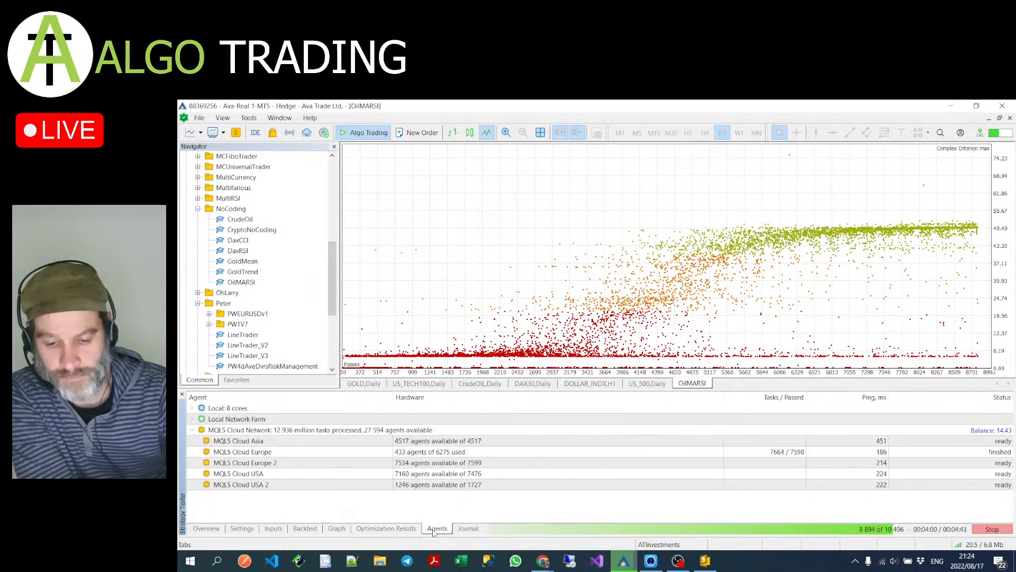
left_click(400, 527)
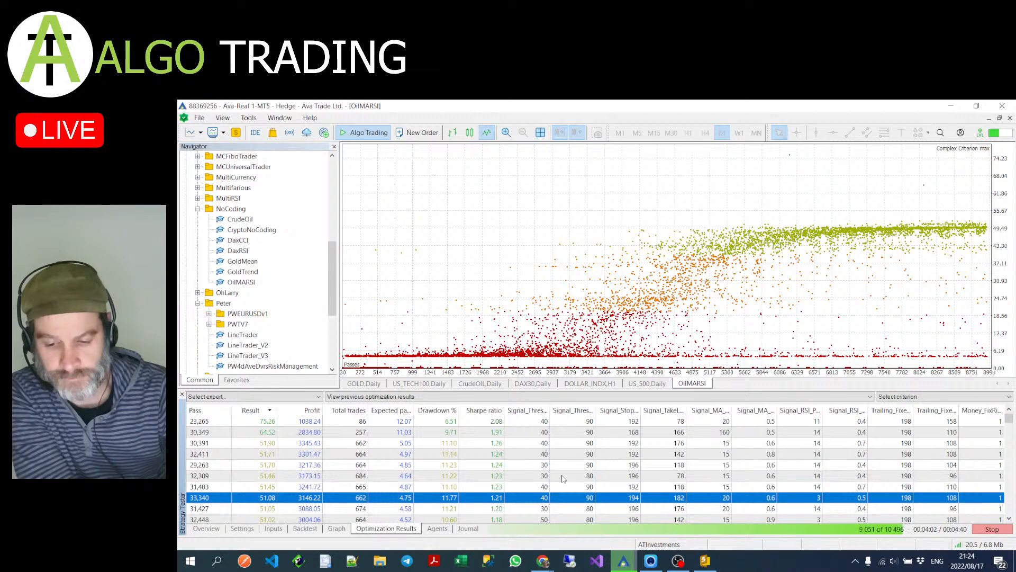
left_click(437, 533)
left_click(403, 531)
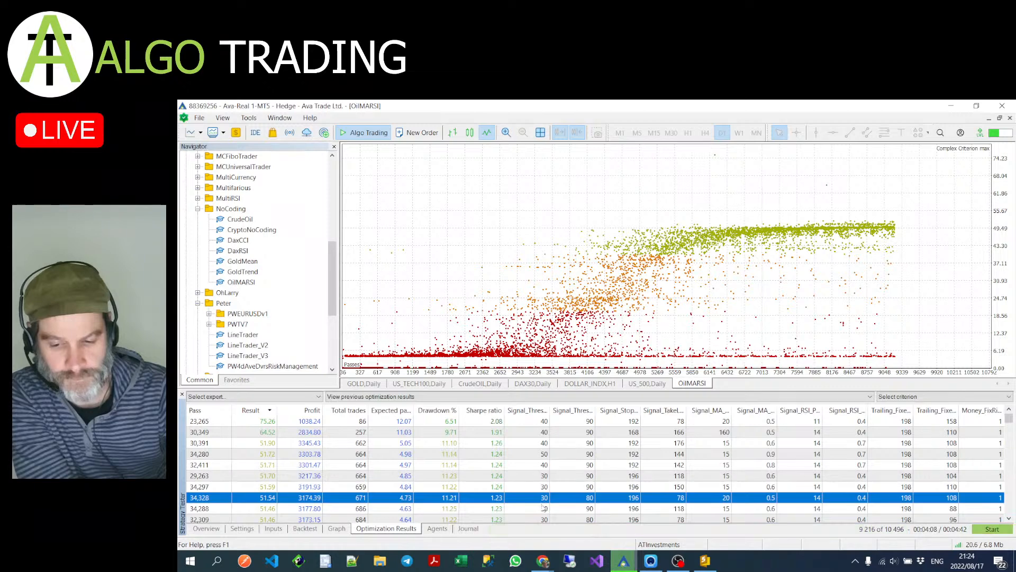
- Sort the finished optimization passes by profit, look through the list, and sort them by result again
scroll(609, 470, "down", 1)
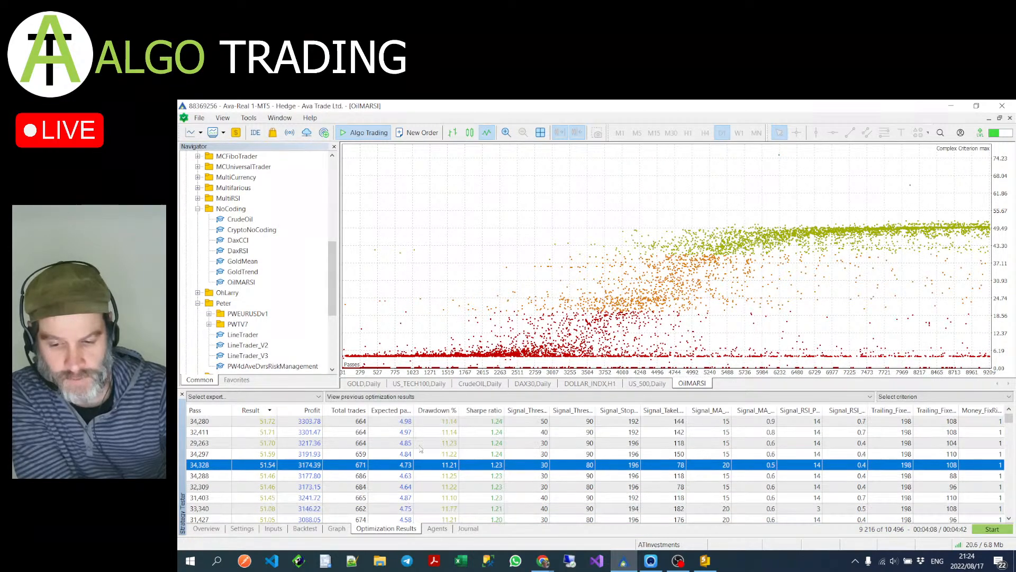
left_click(312, 410)
scroll(485, 456, "down", 2)
scroll(485, 456, "up", 5)
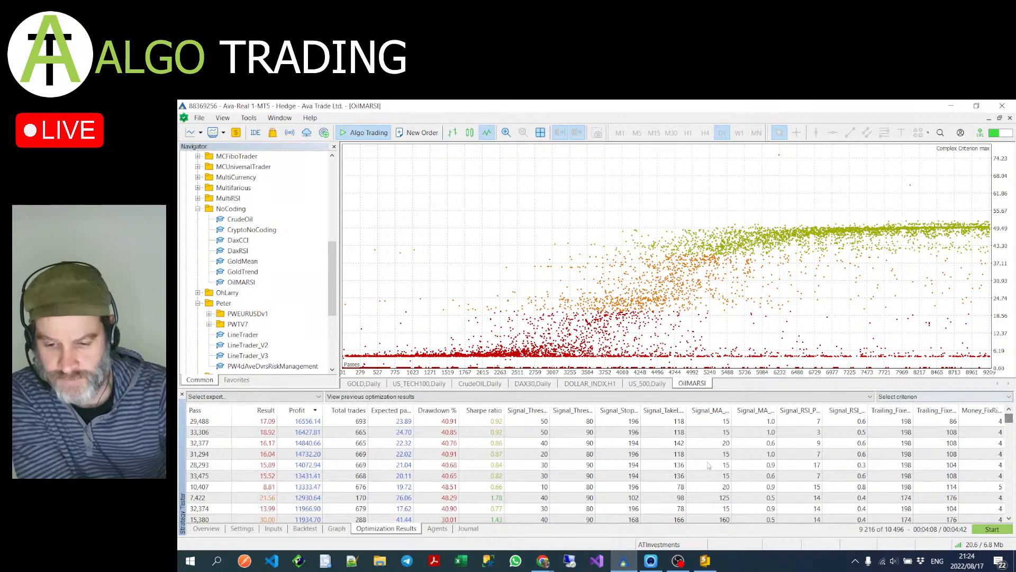
scroll(709, 466, "down", 2)
scroll(635, 470, "down", 9)
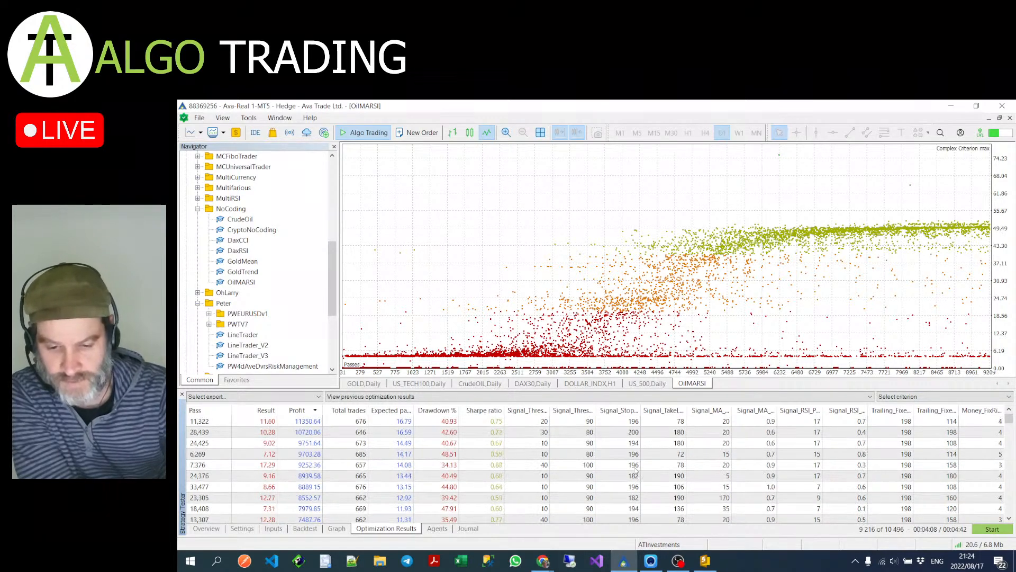
left_click(254, 410)
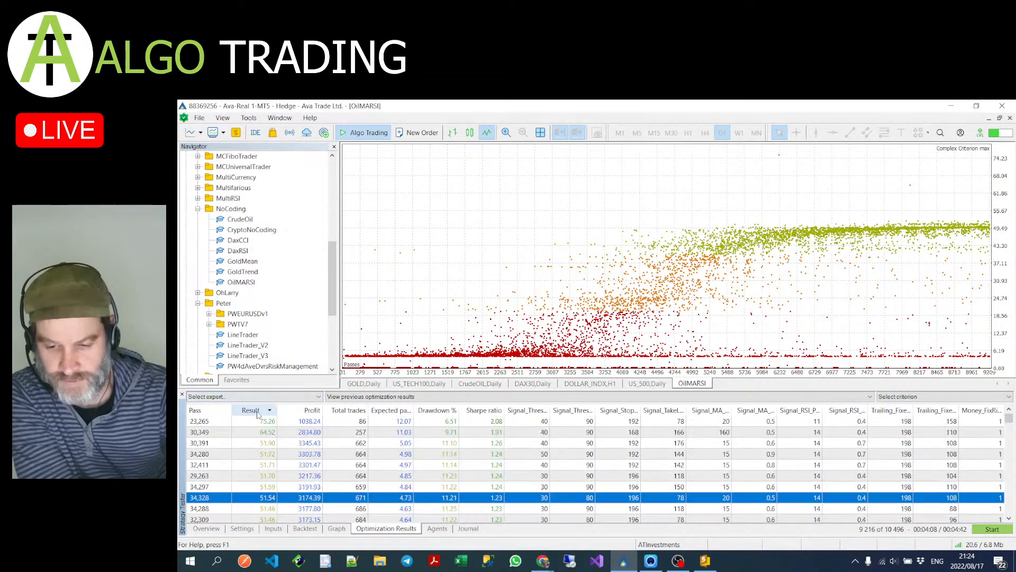
- Run a single backtest of optimization pass 30,349 and open its backtest report
left_click(317, 434)
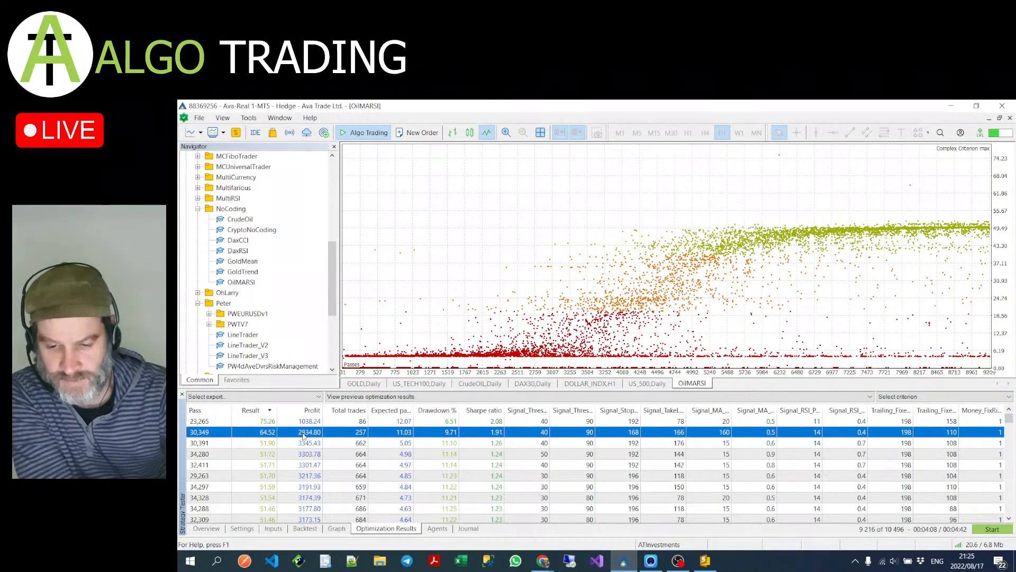
double_click(307, 436)
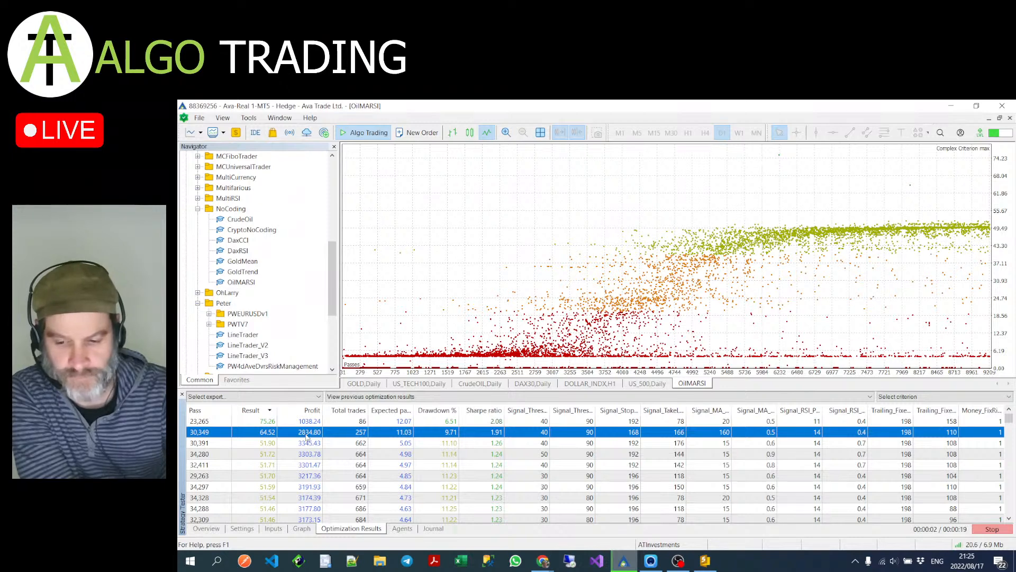
left_click(305, 529)
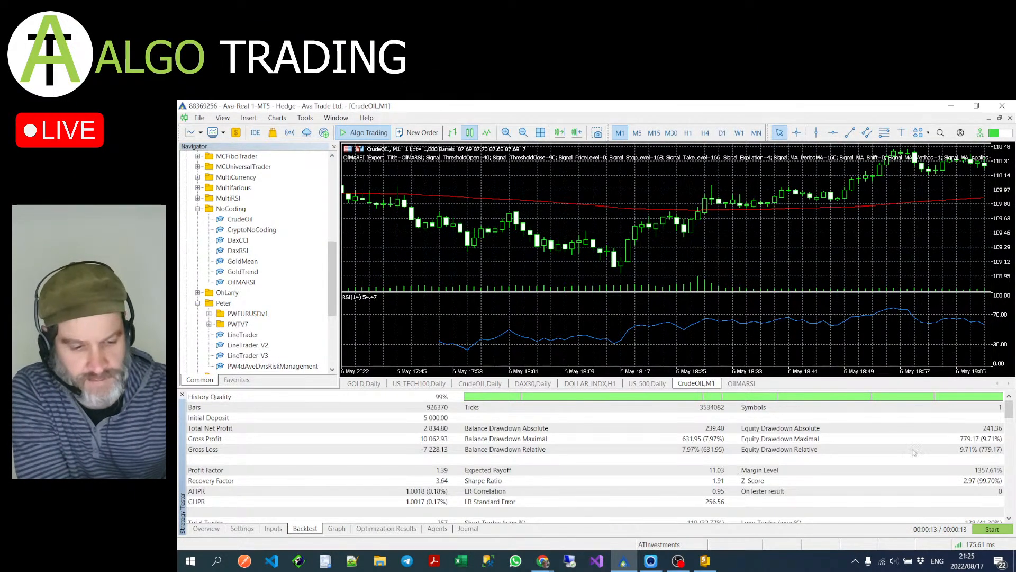
- Examine the backtest's trade statistics, the hourly, weekday and monthly charts, and the balance graph
scroll(882, 456, "down", 3)
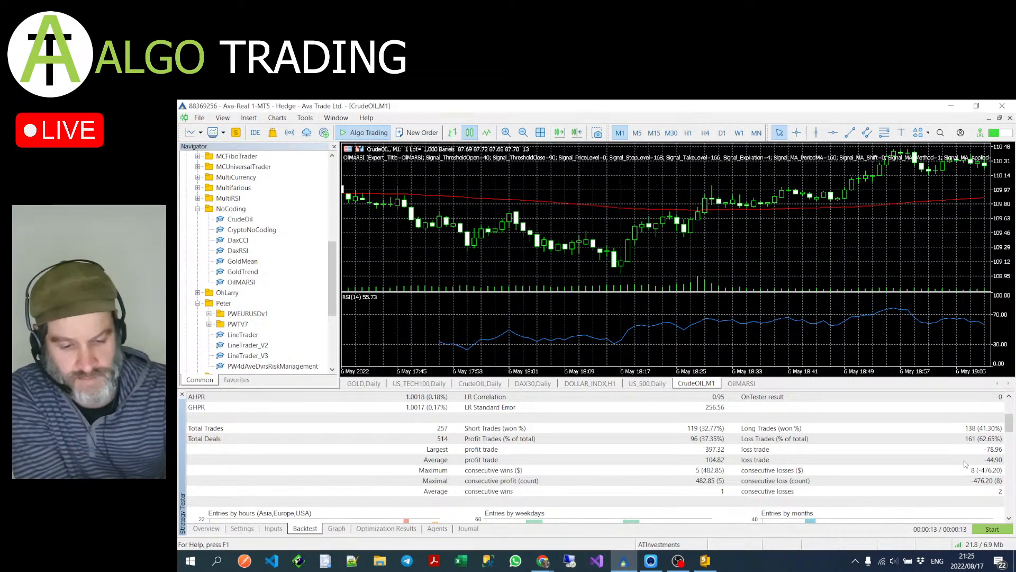
scroll(912, 463, "down", 5)
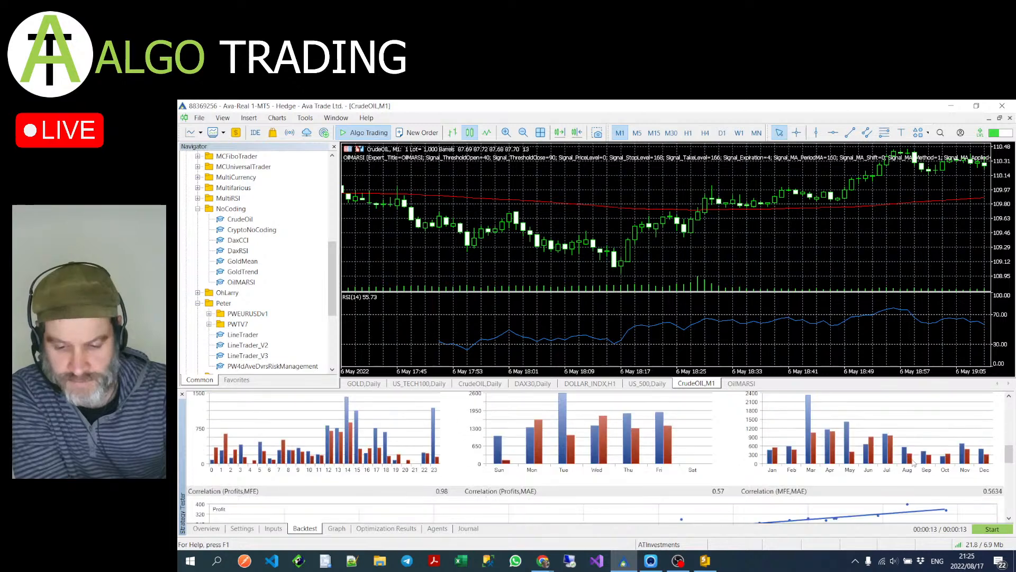
scroll(912, 462, "up", 1)
scroll(913, 463, "up", 5)
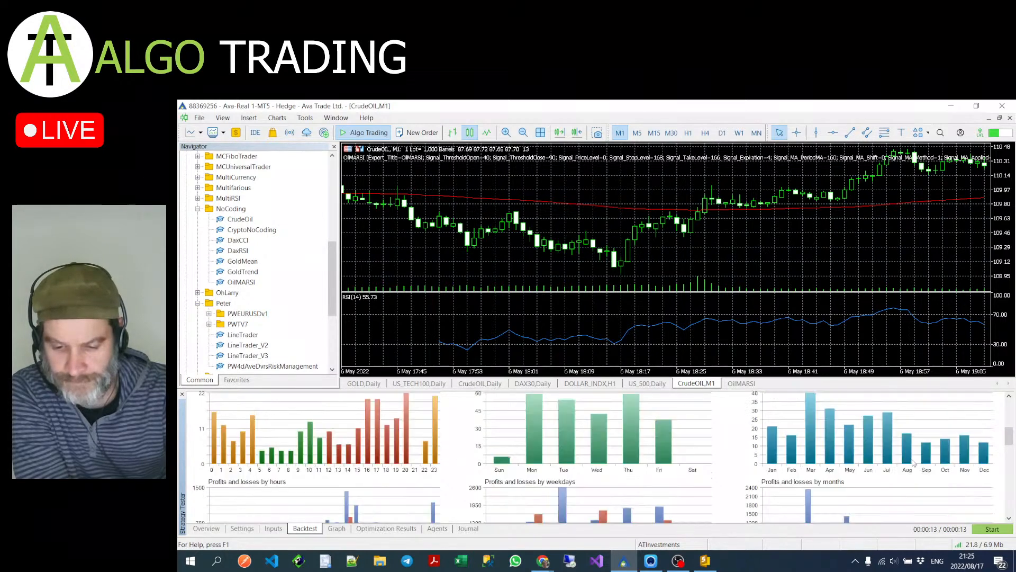
left_click(336, 528)
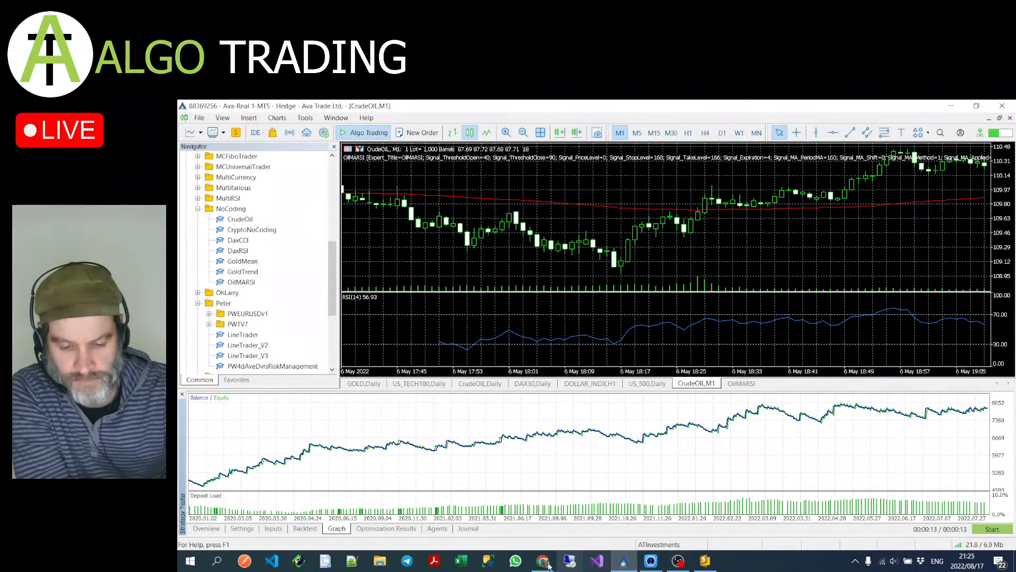
- Bring up the live chat window over the backtest graph to check for new viewer replies
mouse_move(543, 561)
left_click(612, 510)
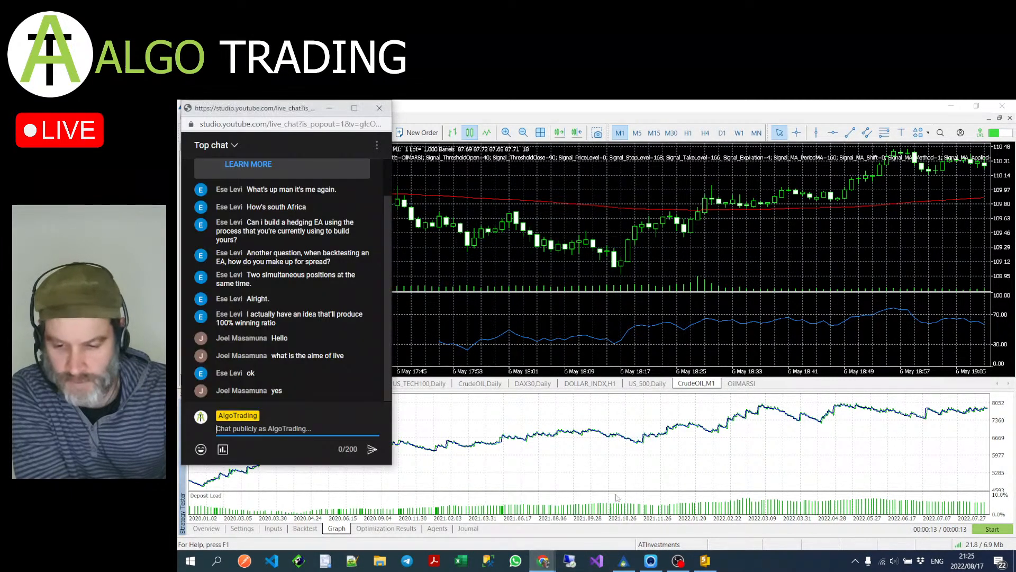